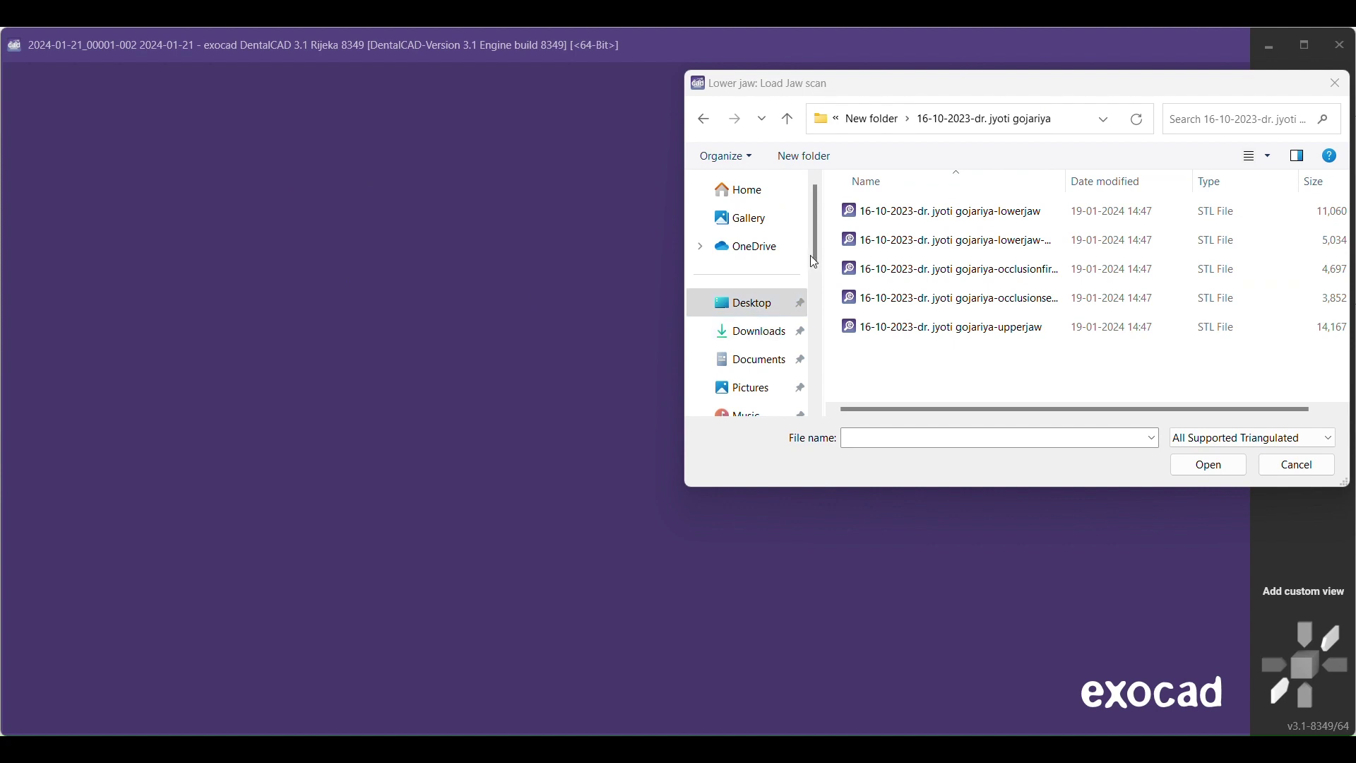
Load the lower jaw STL, its scan marker STL and the upper jaw antagonist STL, and acknowledge the screen settings notice
double_click(898, 217)
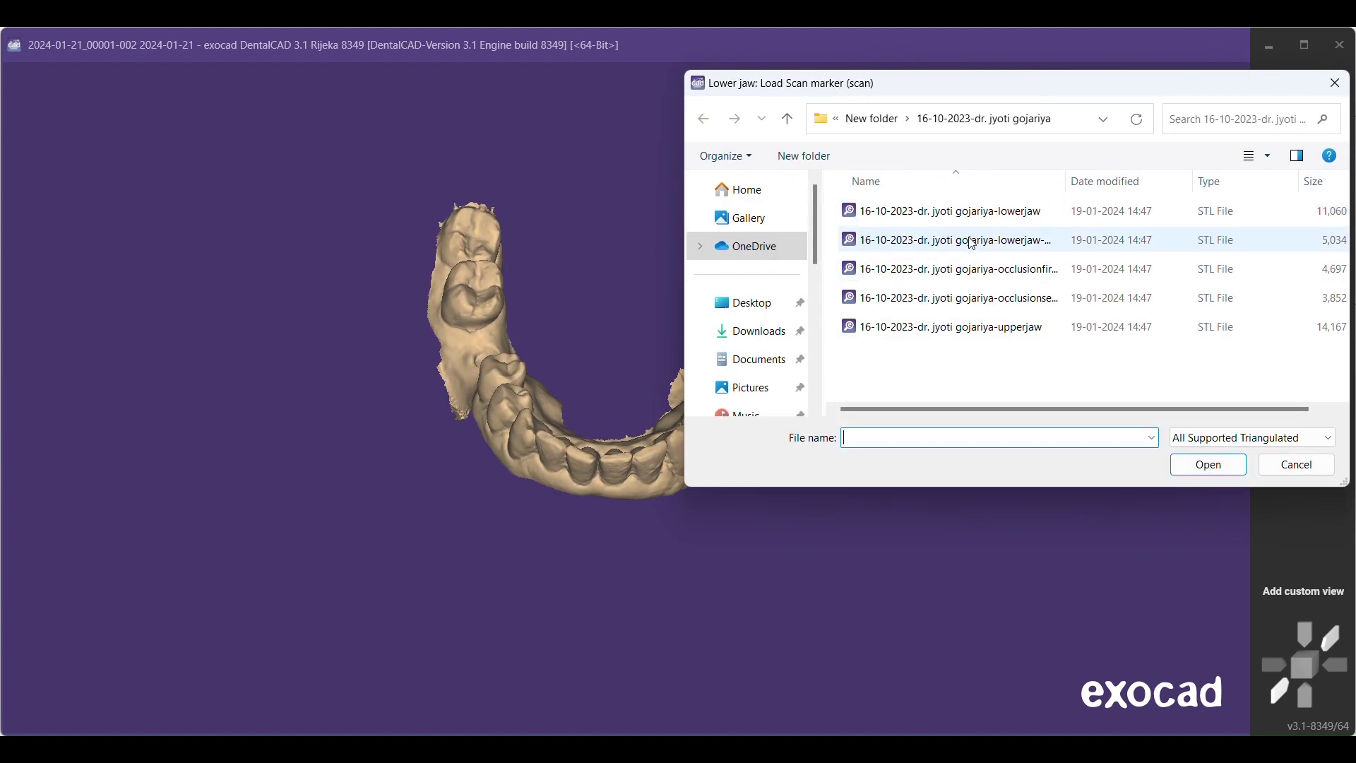
double_click(973, 244)
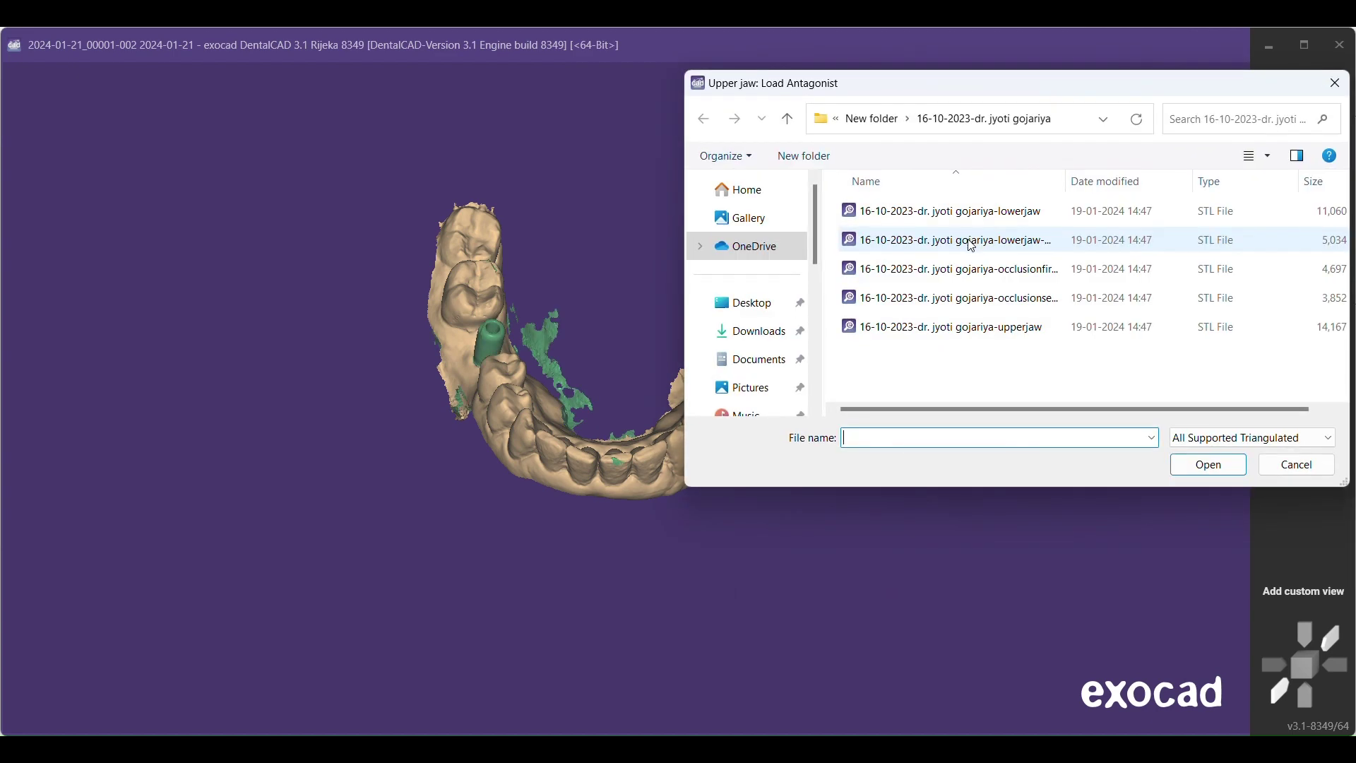
double_click(973, 329)
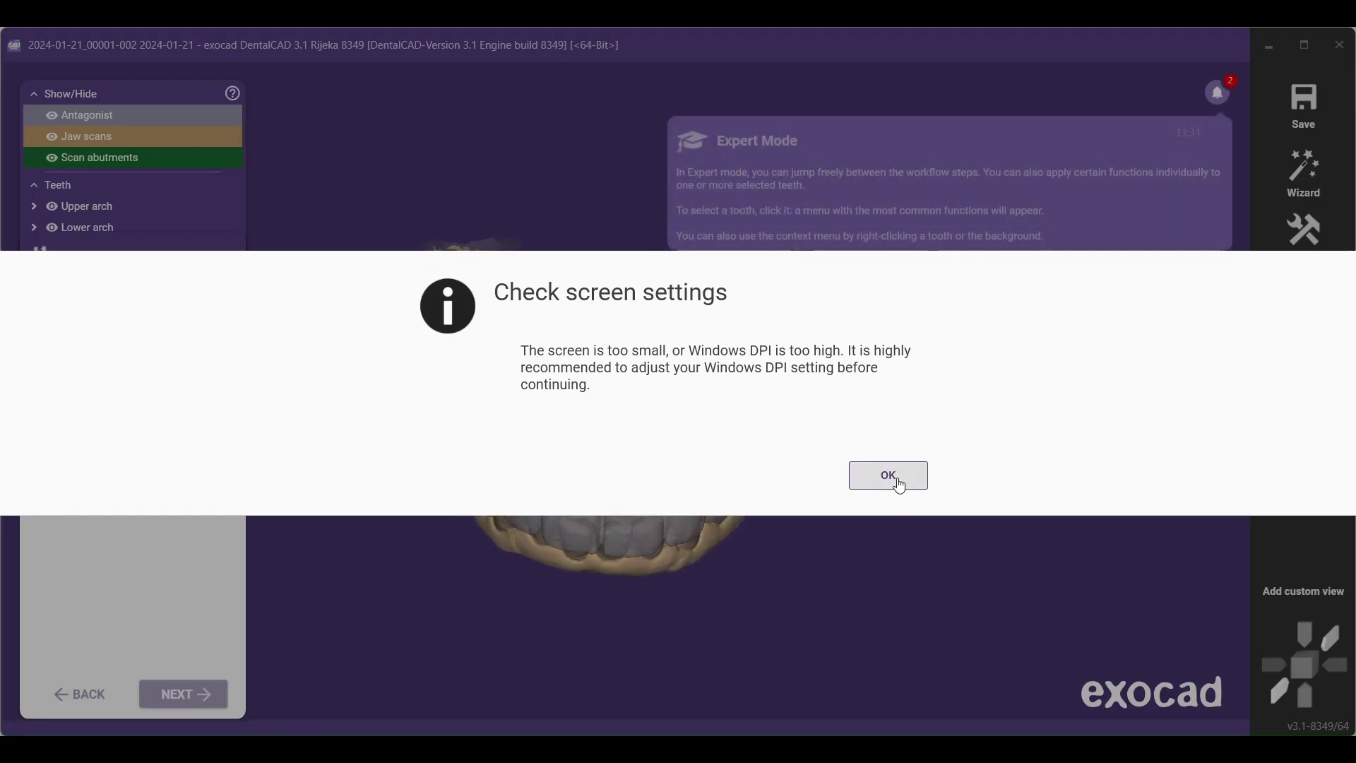
click(888, 476)
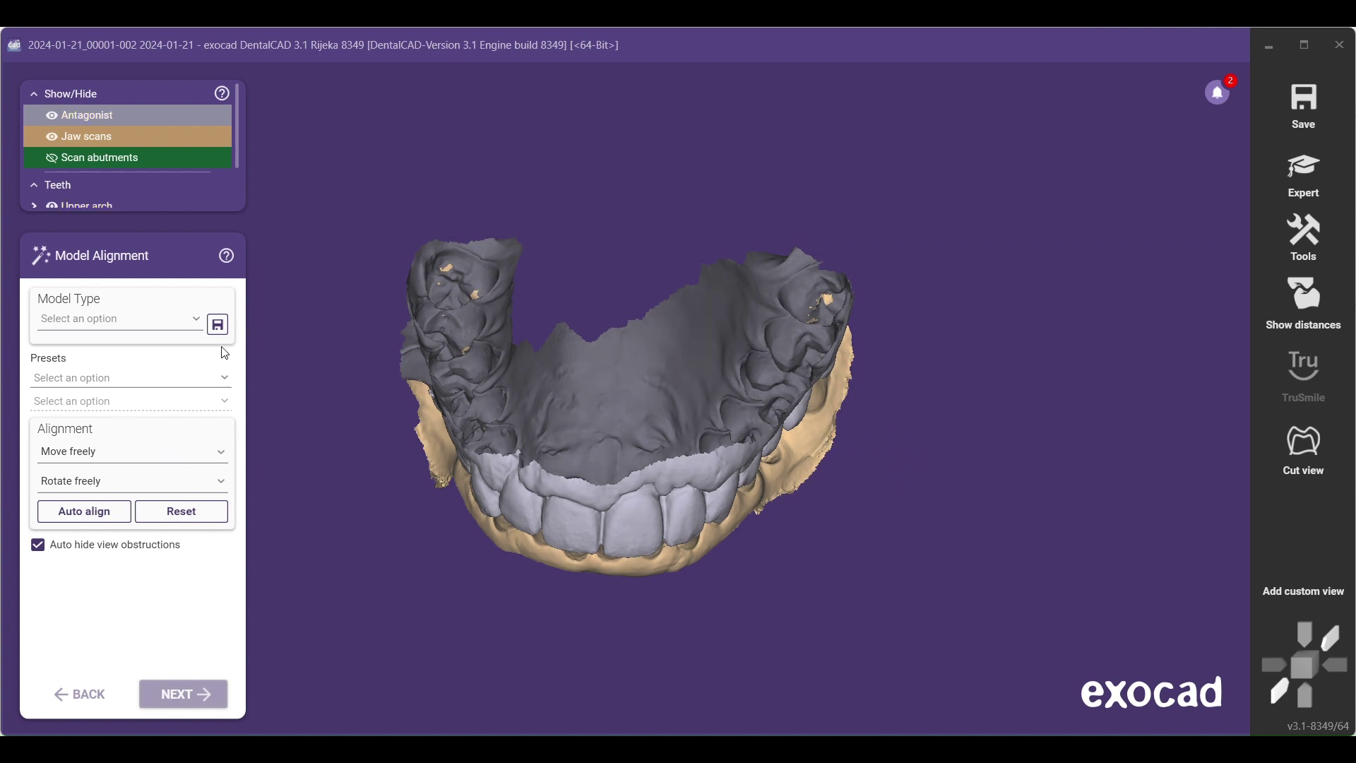
Set the model type to Plateless model and align the jaw scans between the model plates from a side view
click(153, 323)
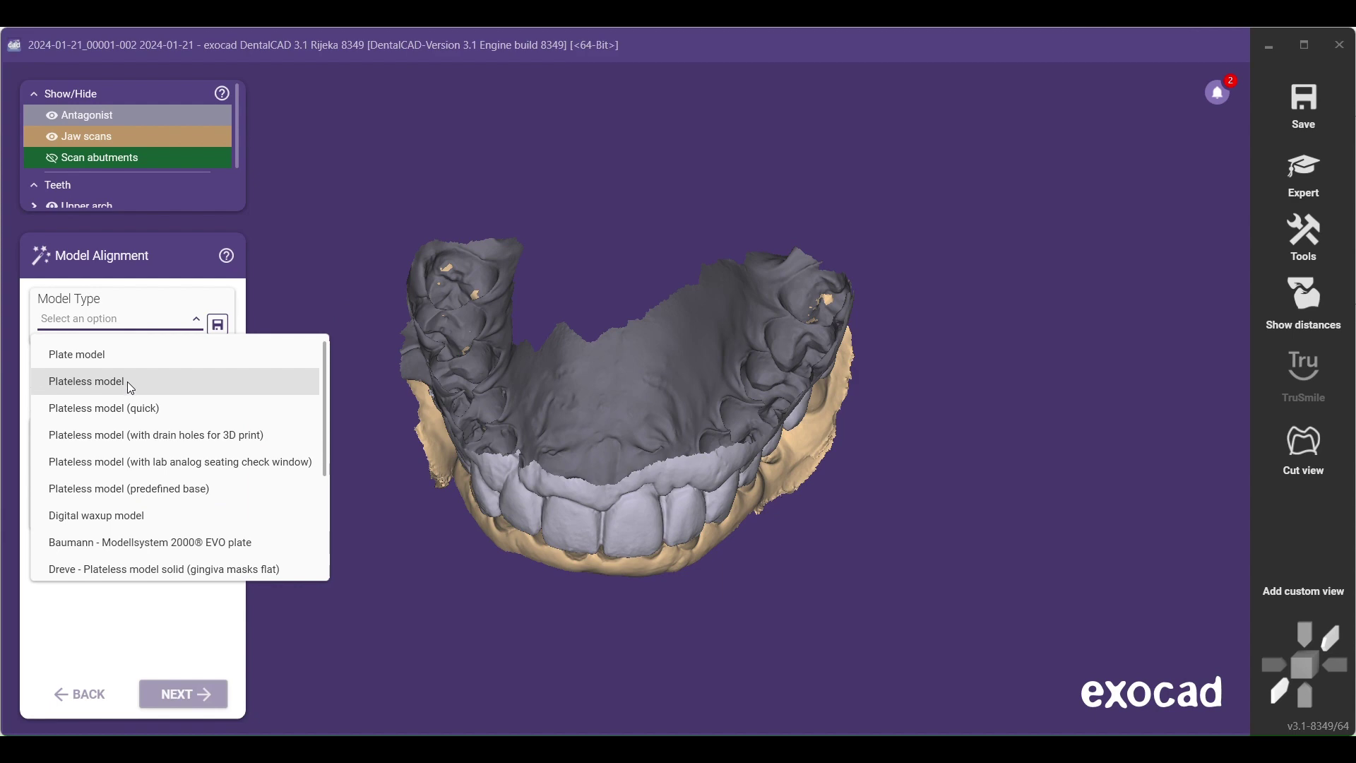
click(128, 382)
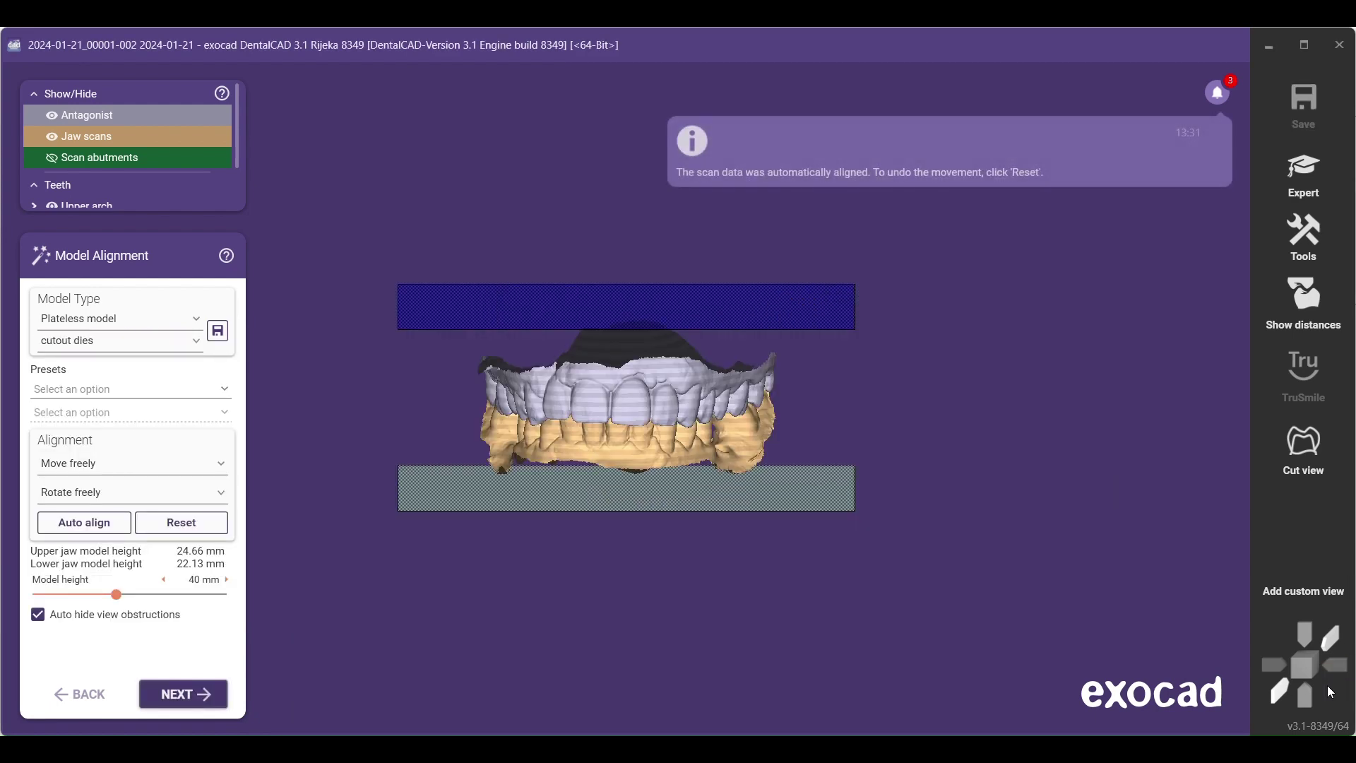
click(1334, 666)
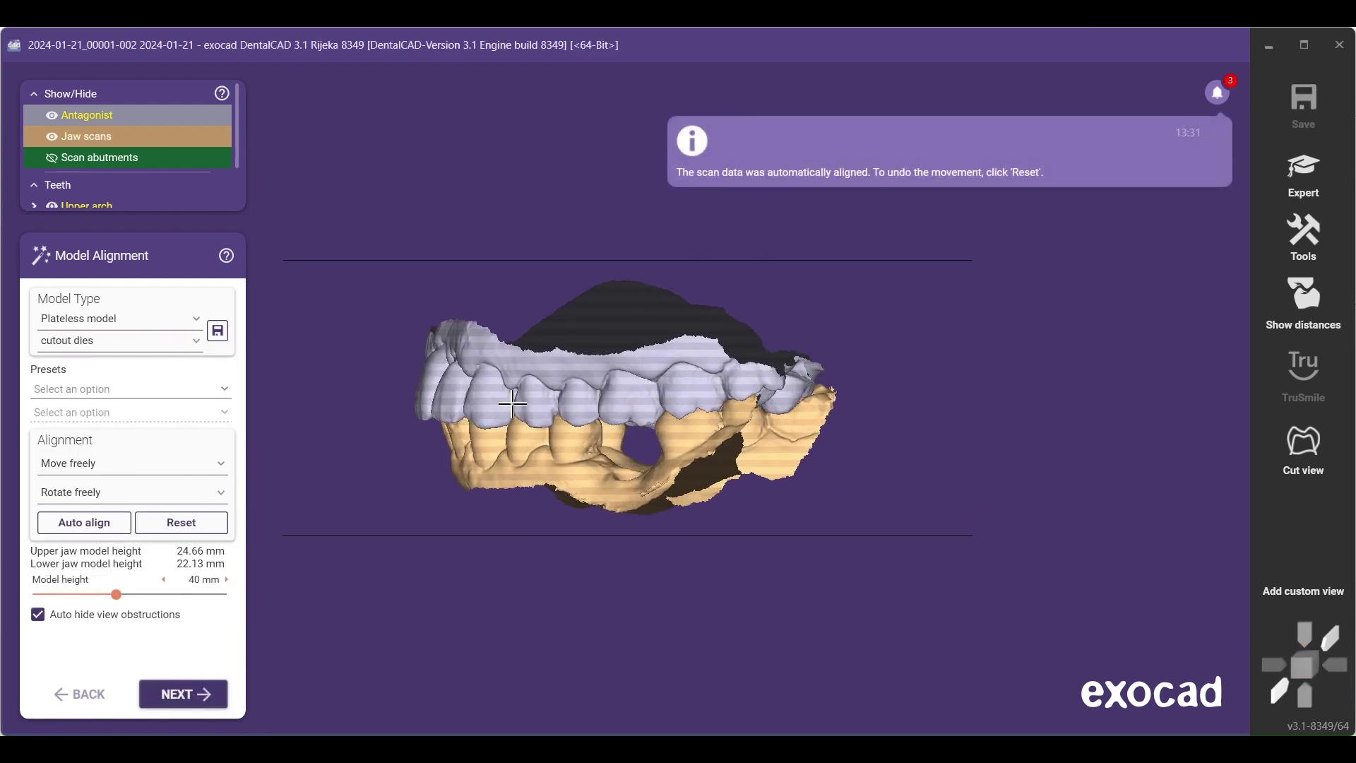
drag(513, 403, 525, 344)
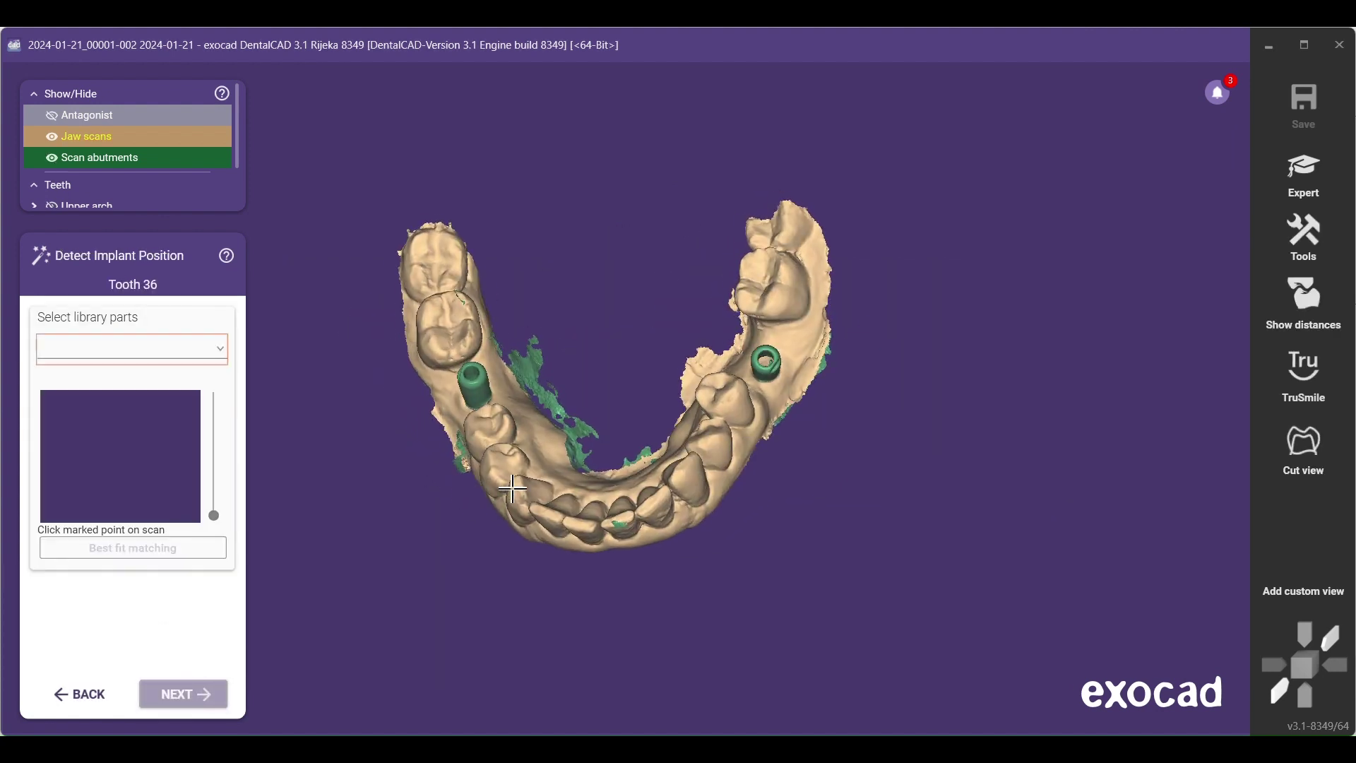
Switch to expert mode and open the 3D Data Editor for the scans
click(1315, 187)
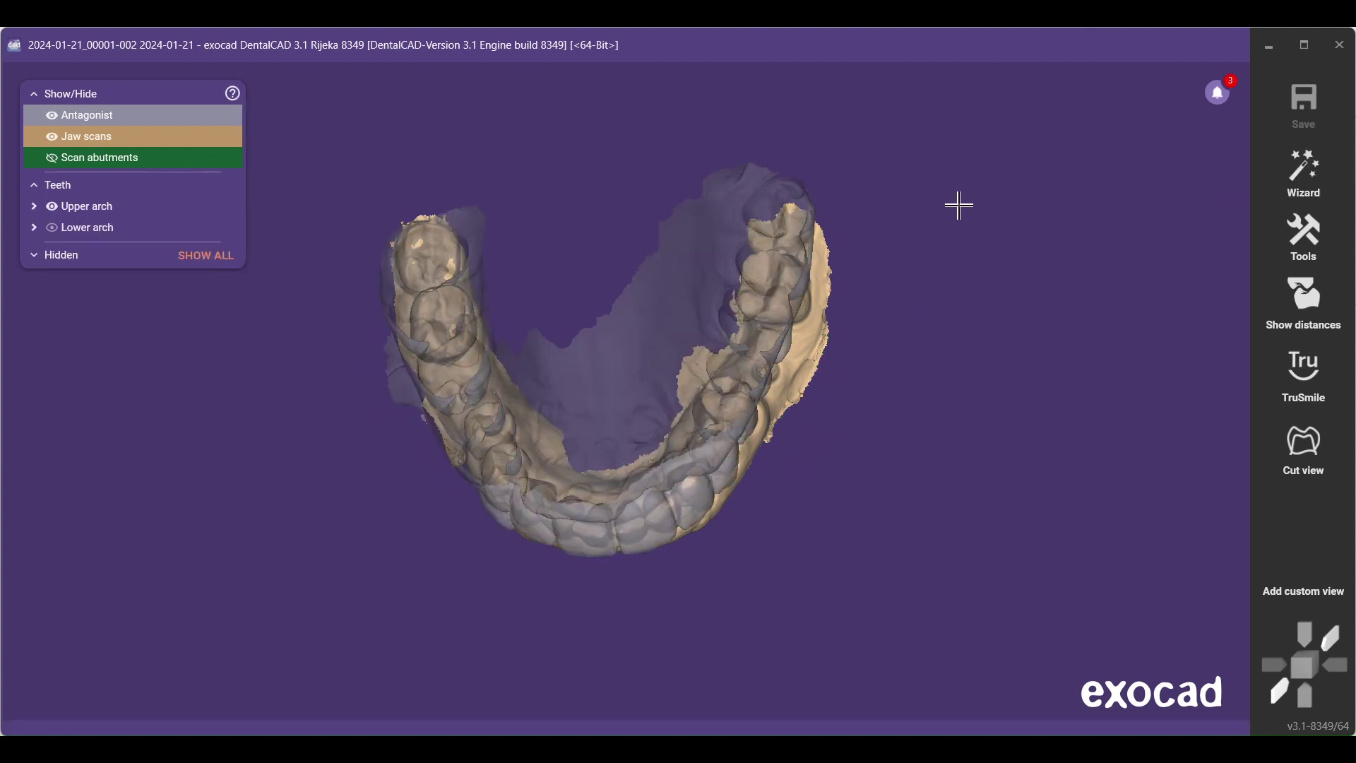
right_click(960, 204)
click(1003, 327)
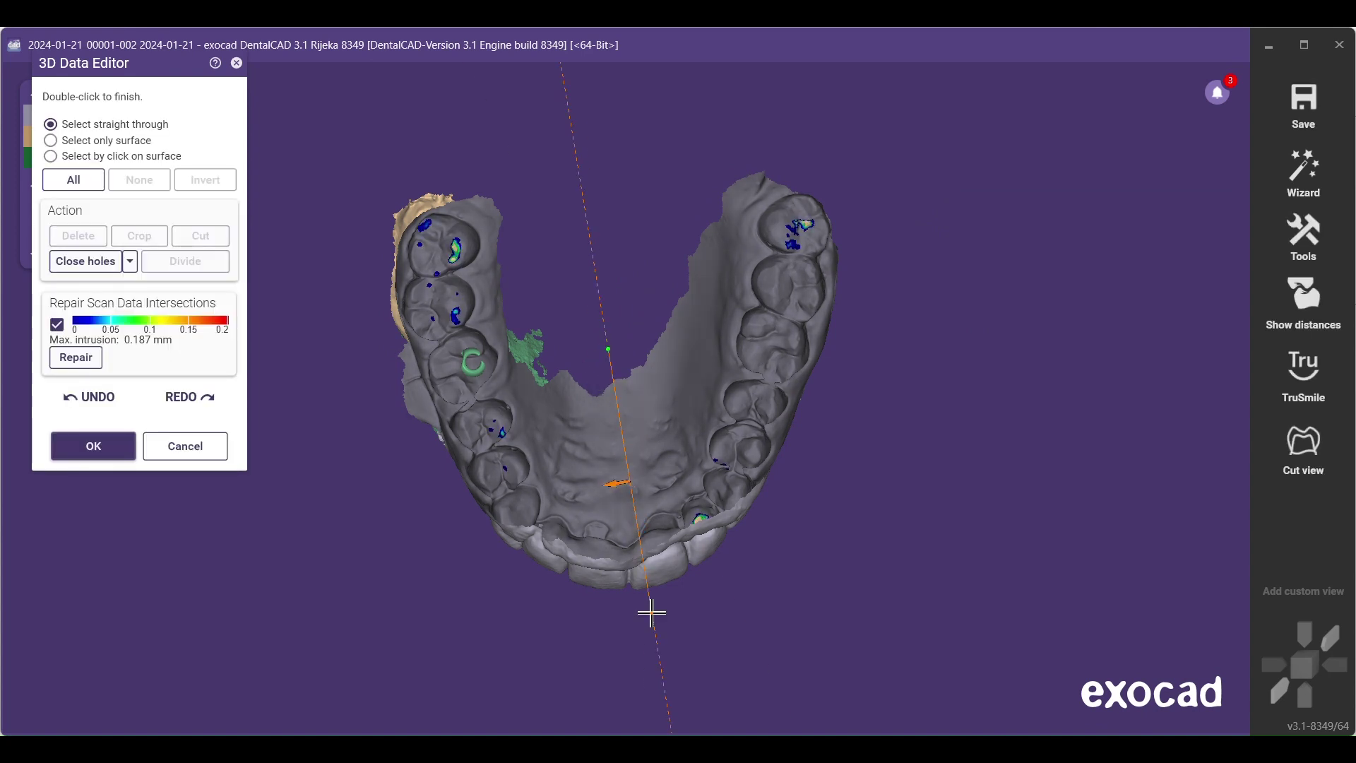
Delete the half of all scans beyond the midline opposite tooth 36, plus the area around the far end of the remaining side
mouse_move(642, 620)
mouse_down()
mouse_move(336, 397)
mouse_move(481, 83)
mouse_up()
double_click(481, 83)
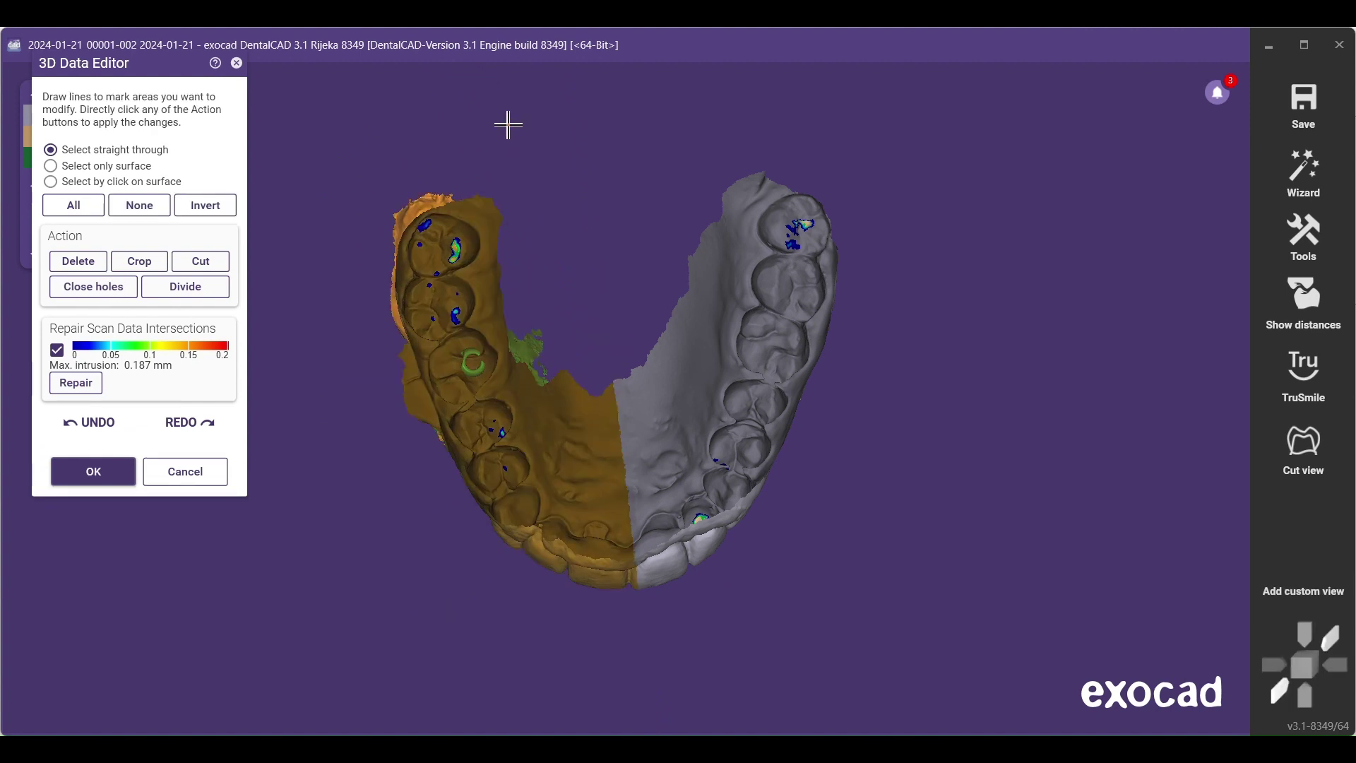
drag(611, 171, 632, 190)
drag(1072, 277, 857, 72)
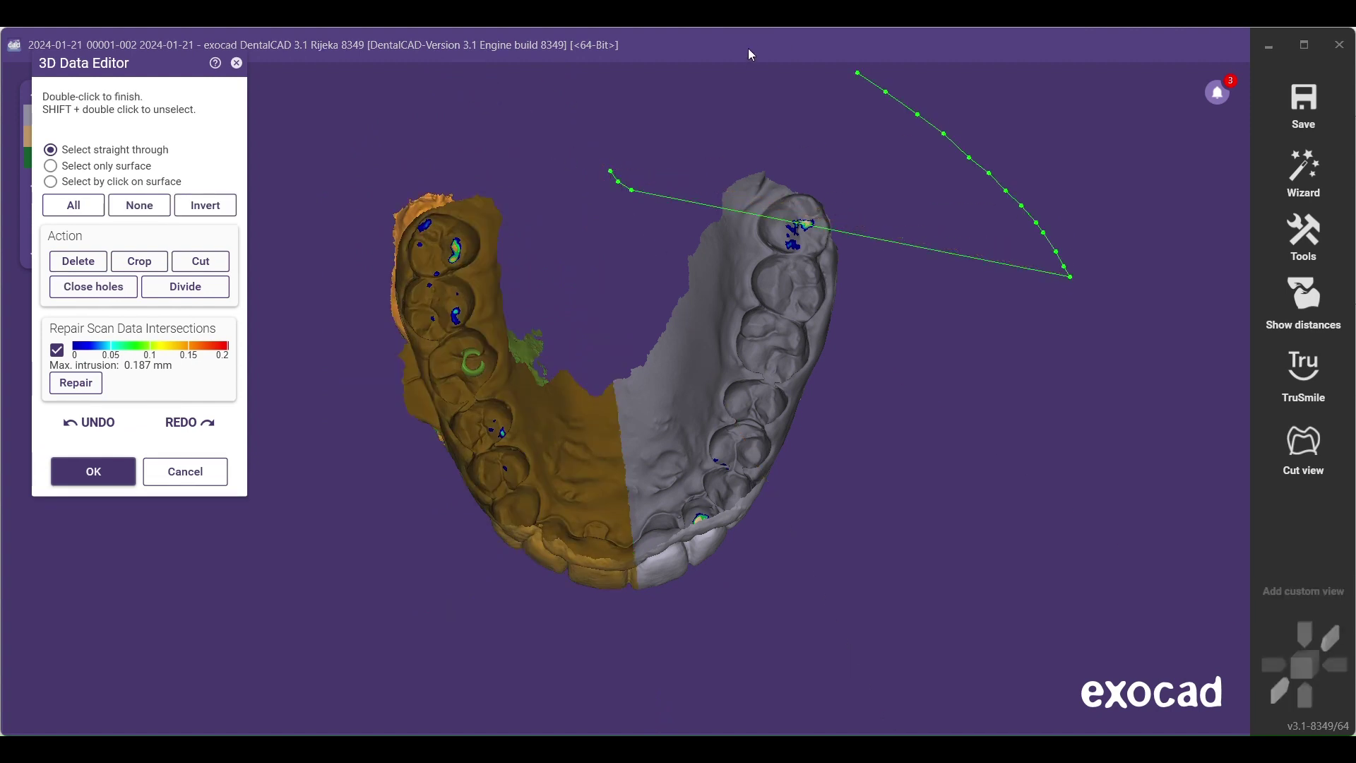
double_click(737, 130)
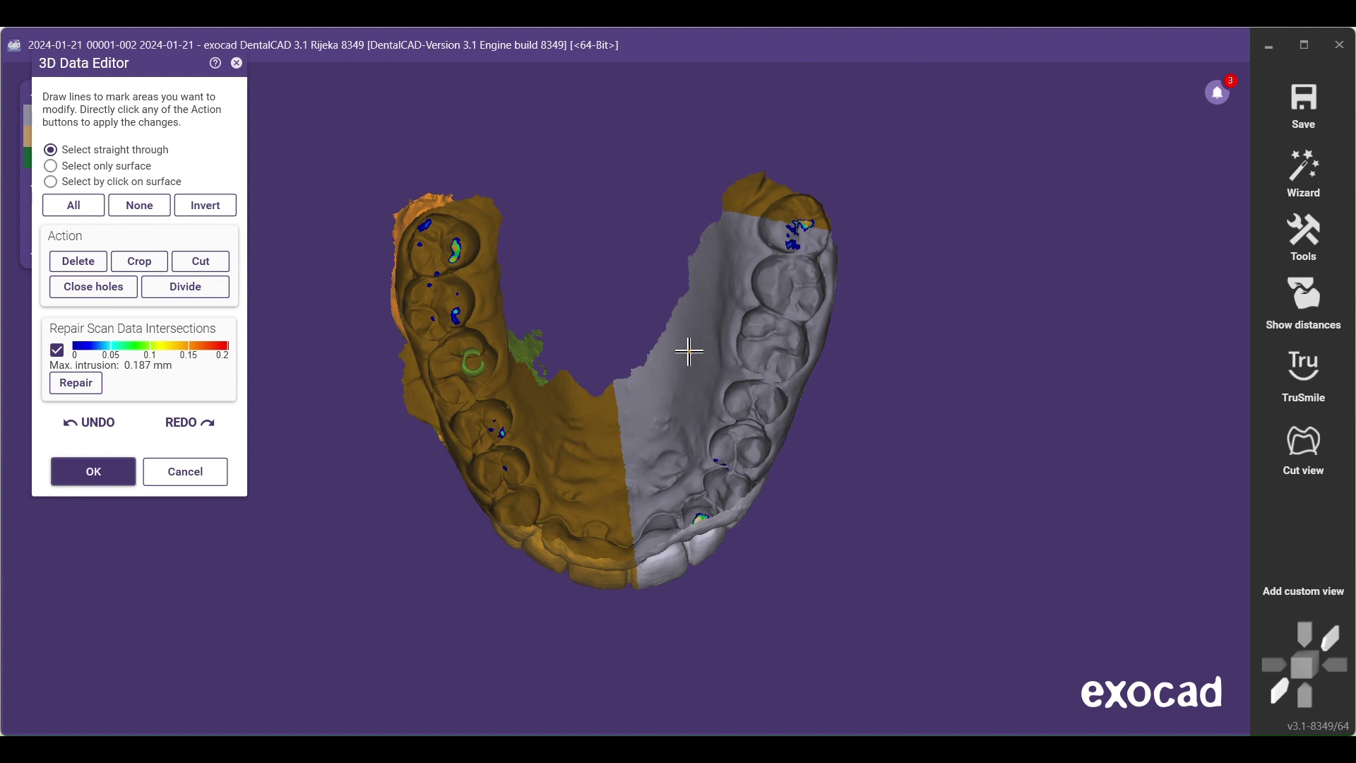
right_drag(641, 294, 638, 292)
key(Delete)
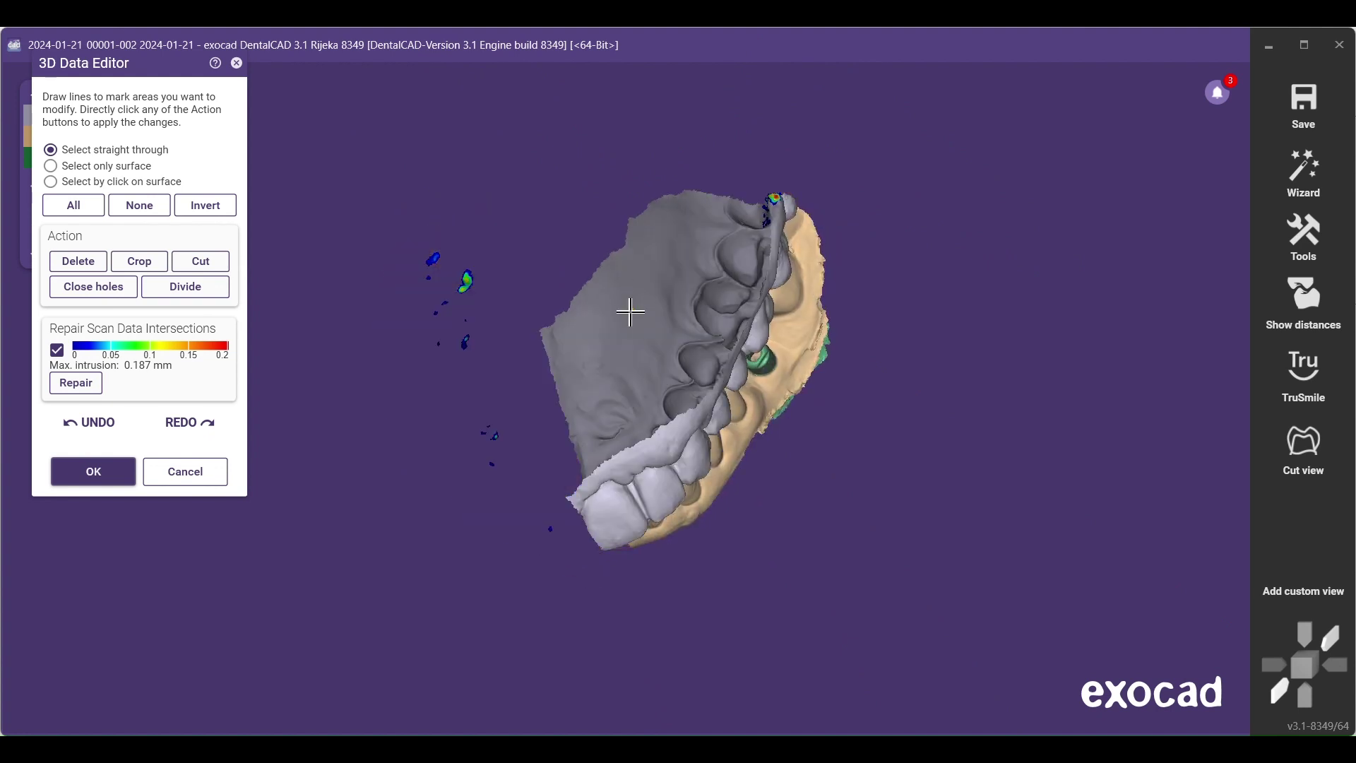
Delete the high palatal part of the upper scan and the ragged lower edge beside the tooth 36 scan body
right_drag(676, 409, 675, 392)
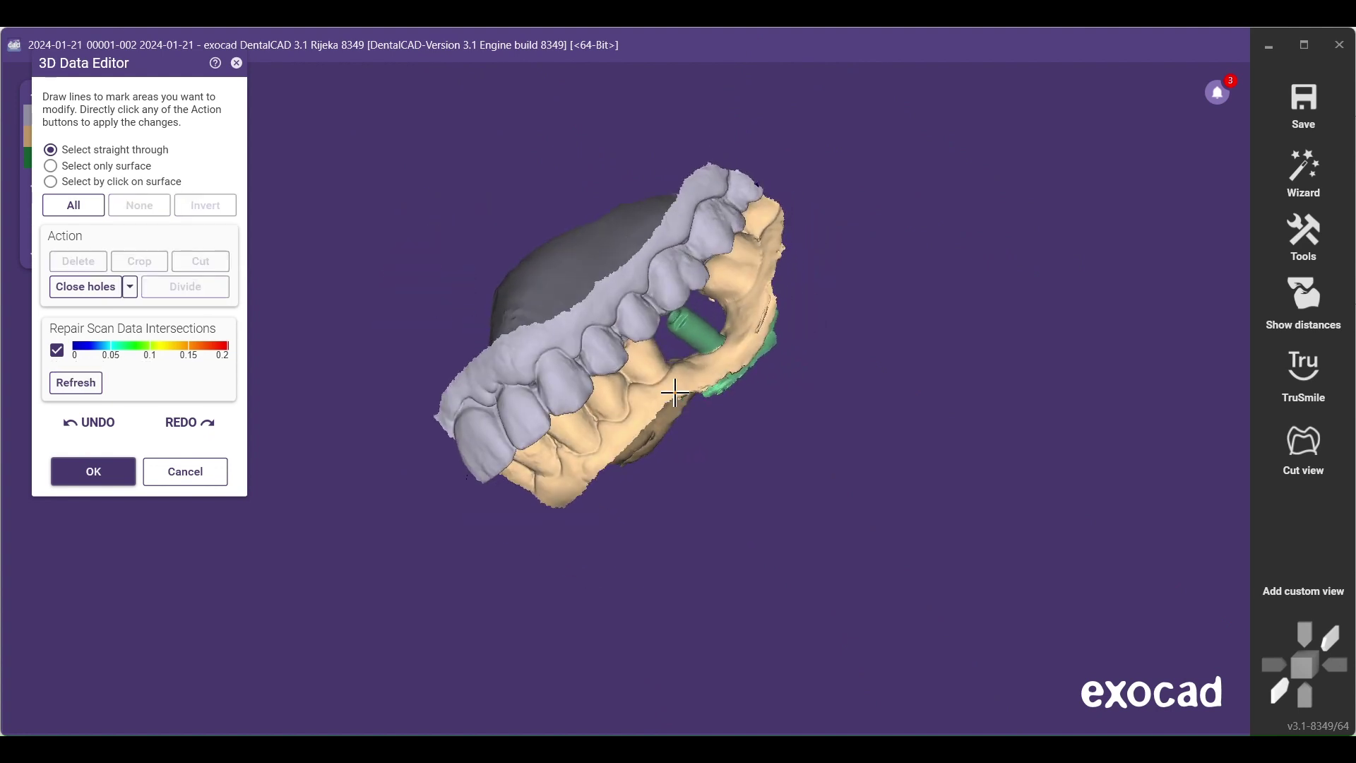
click(710, 133)
drag(402, 409, 516, 55)
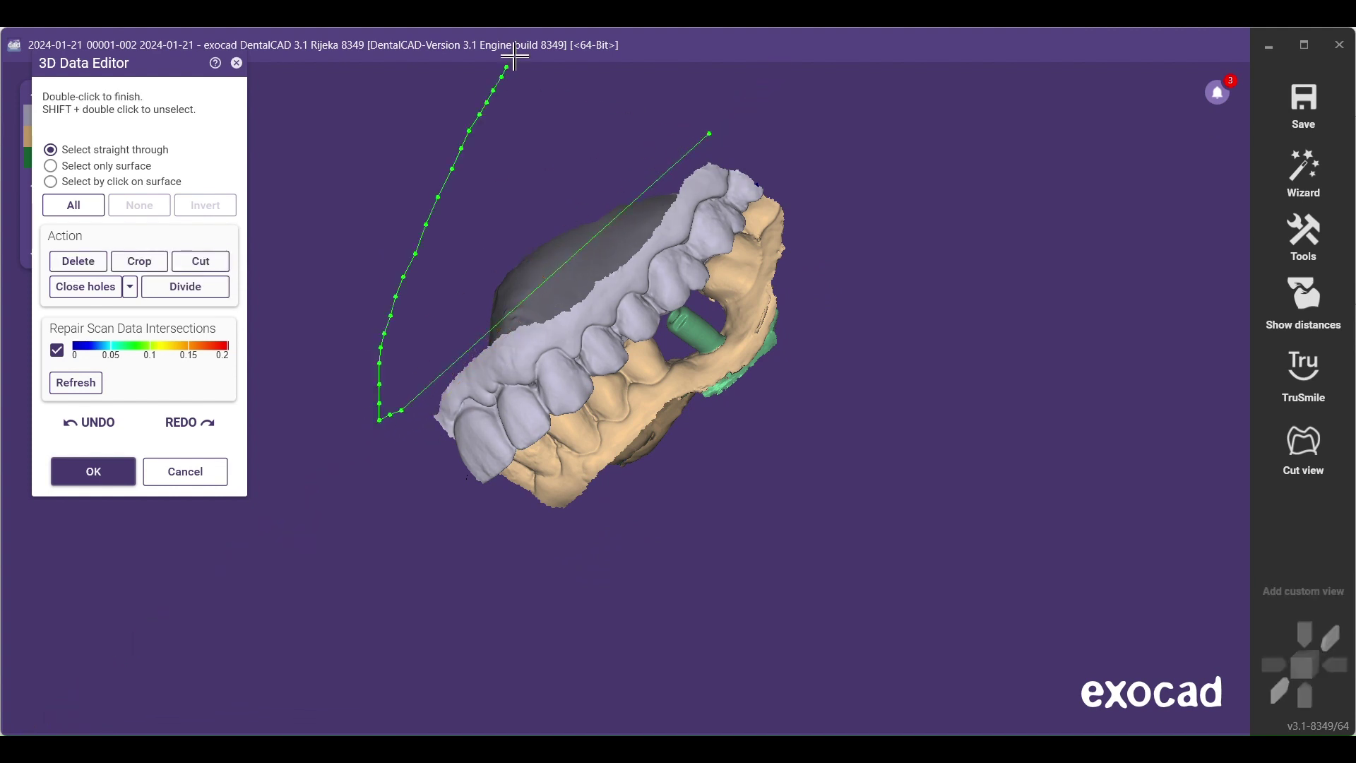
double_click(520, 63)
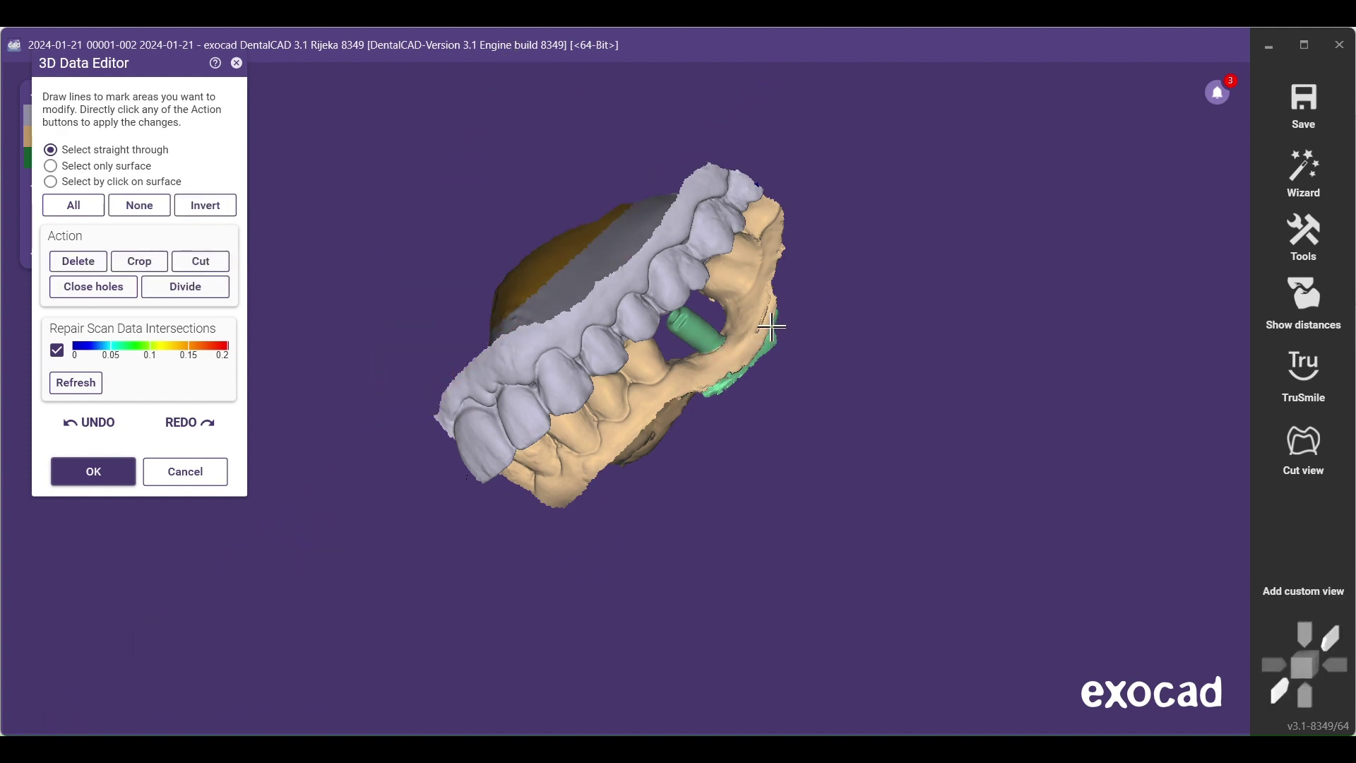
click(791, 304)
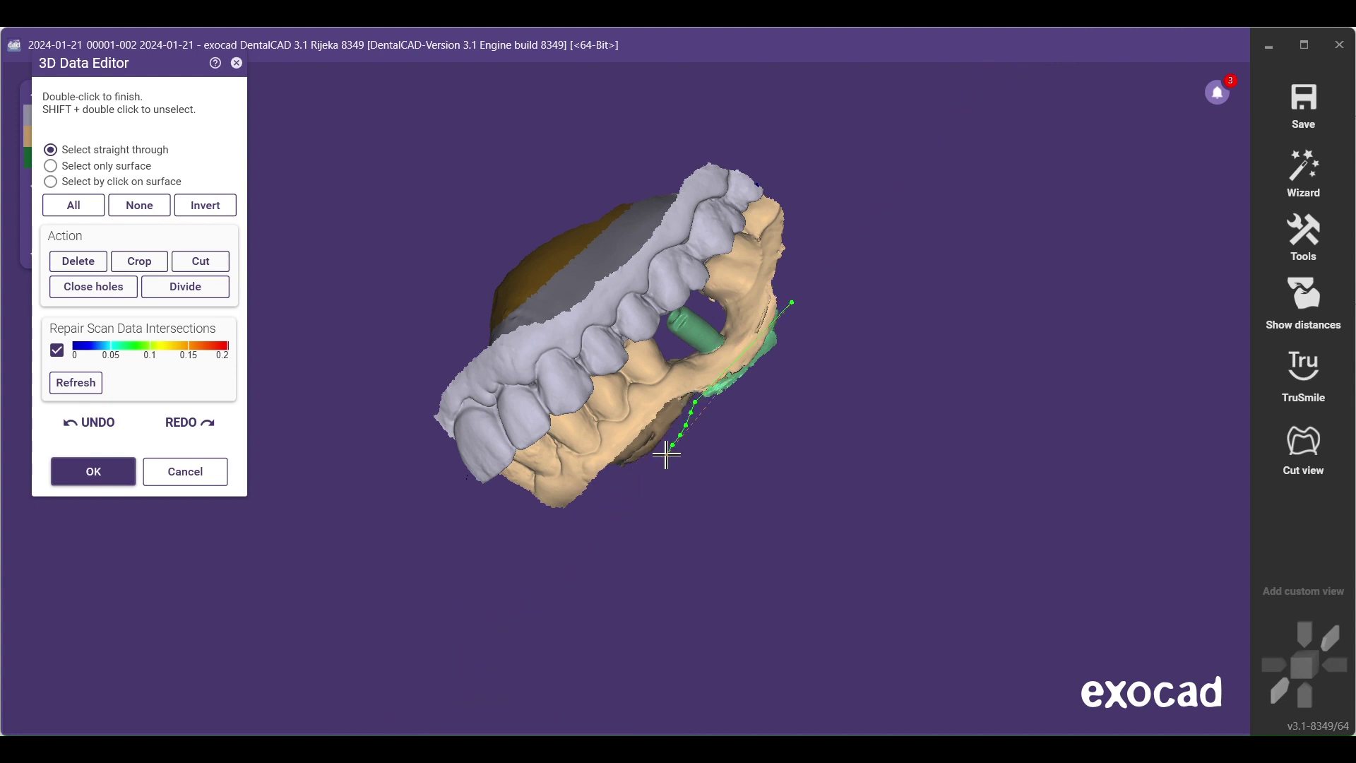
drag(667, 454, 869, 499)
double_click(869, 486)
key(Delete)
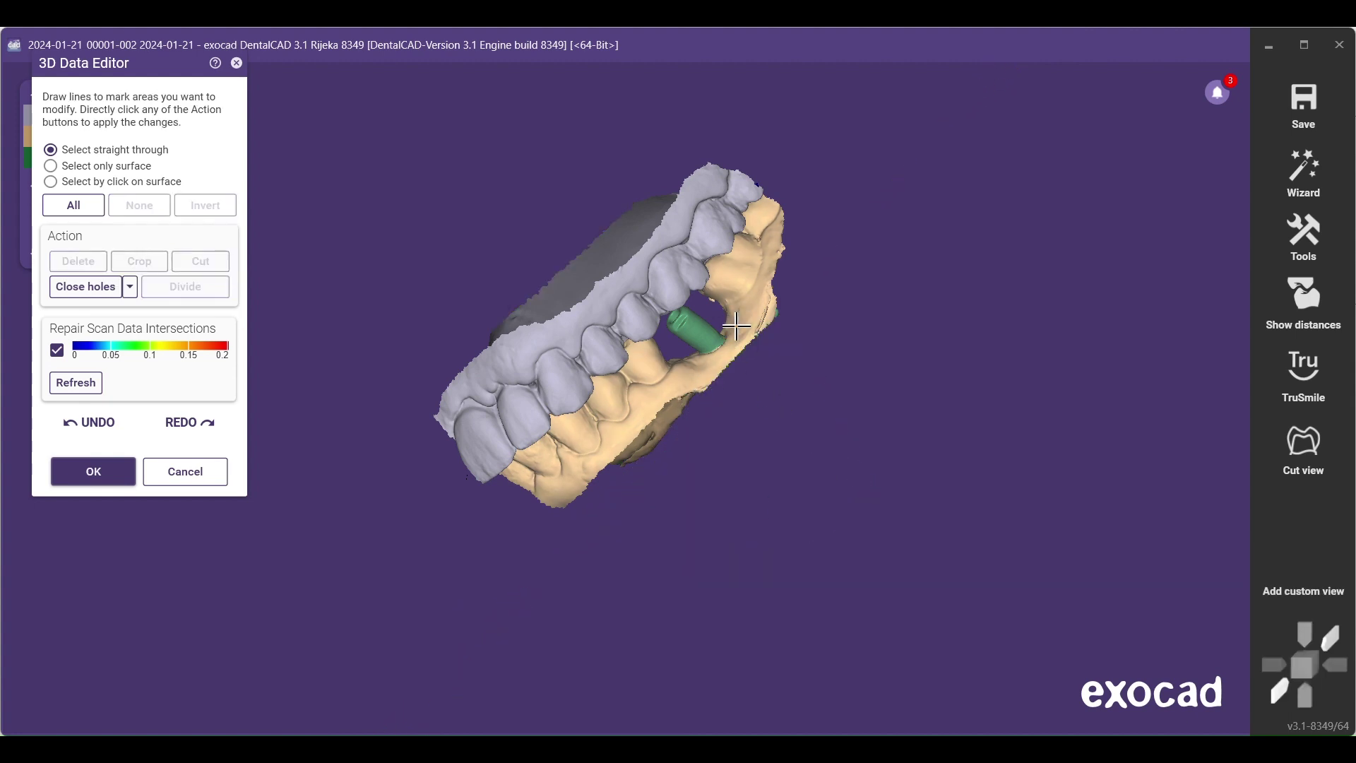
Trim away the remaining inner palatal strip of the upper scan along the arch
right_drag(736, 330, 733, 330)
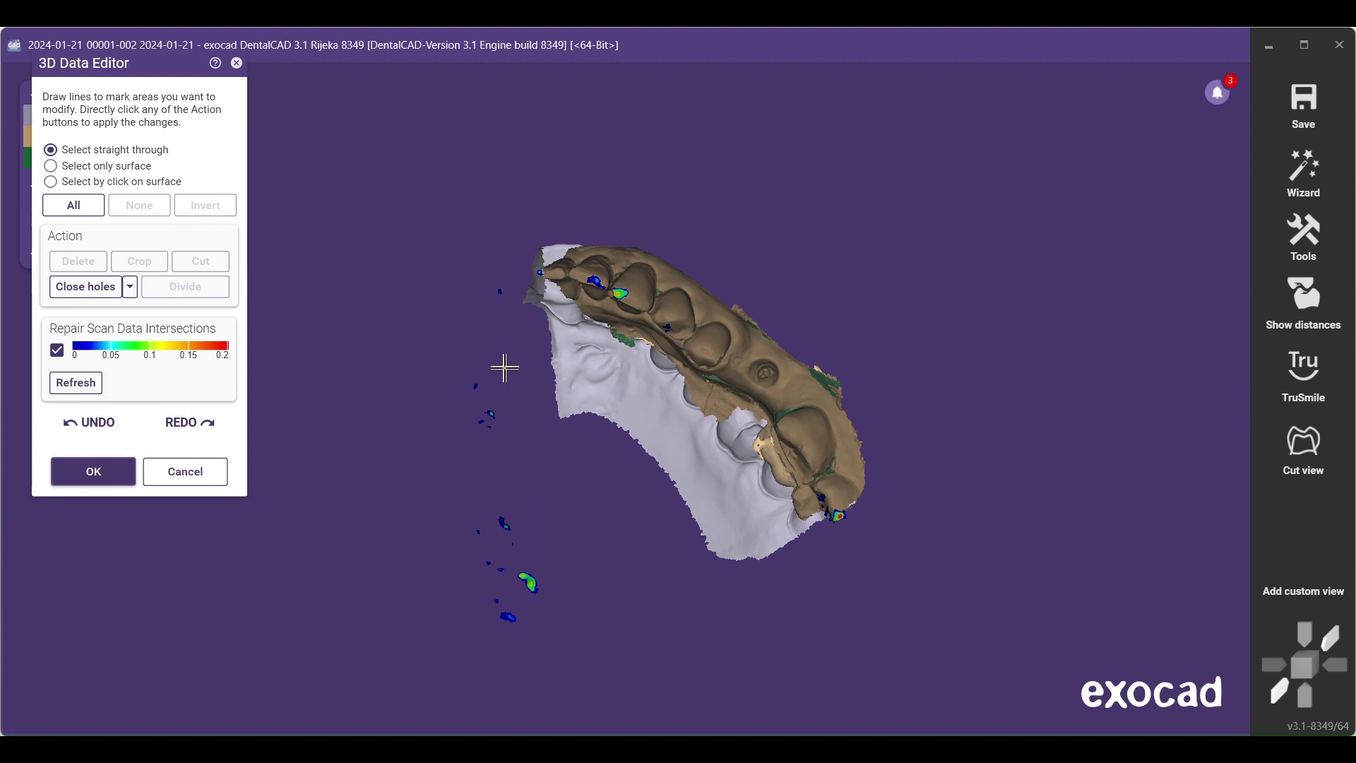
right_drag(532, 429, 527, 451)
click(544, 341)
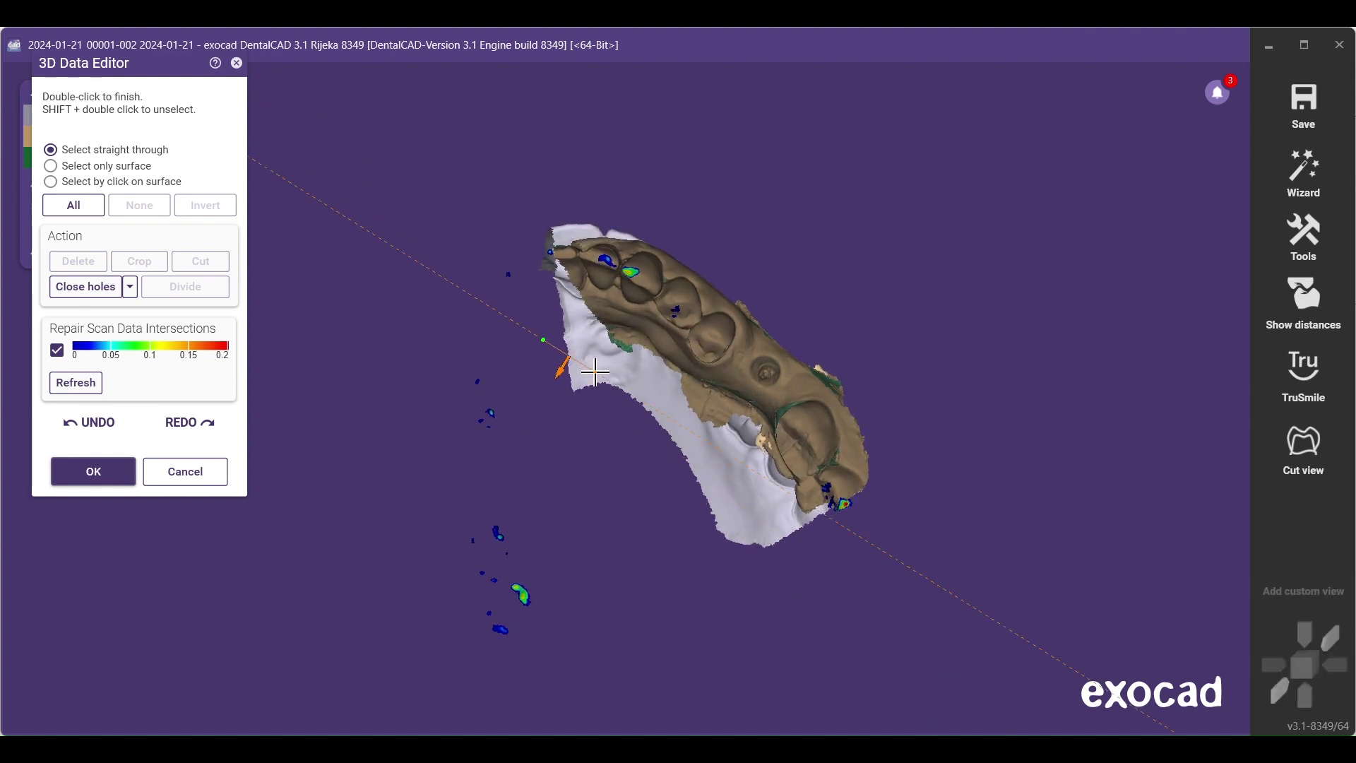
click(656, 411)
mouse_move(777, 567)
mouse_down()
mouse_move(772, 581)
mouse_move(405, 397)
mouse_up()
double_click(405, 397)
key(Delete)
Hide the antagonist and mark the excess lingual flap along the lower jaw scan's inner margin
right_drag(615, 434, 642, 392)
key(ctrl+a)
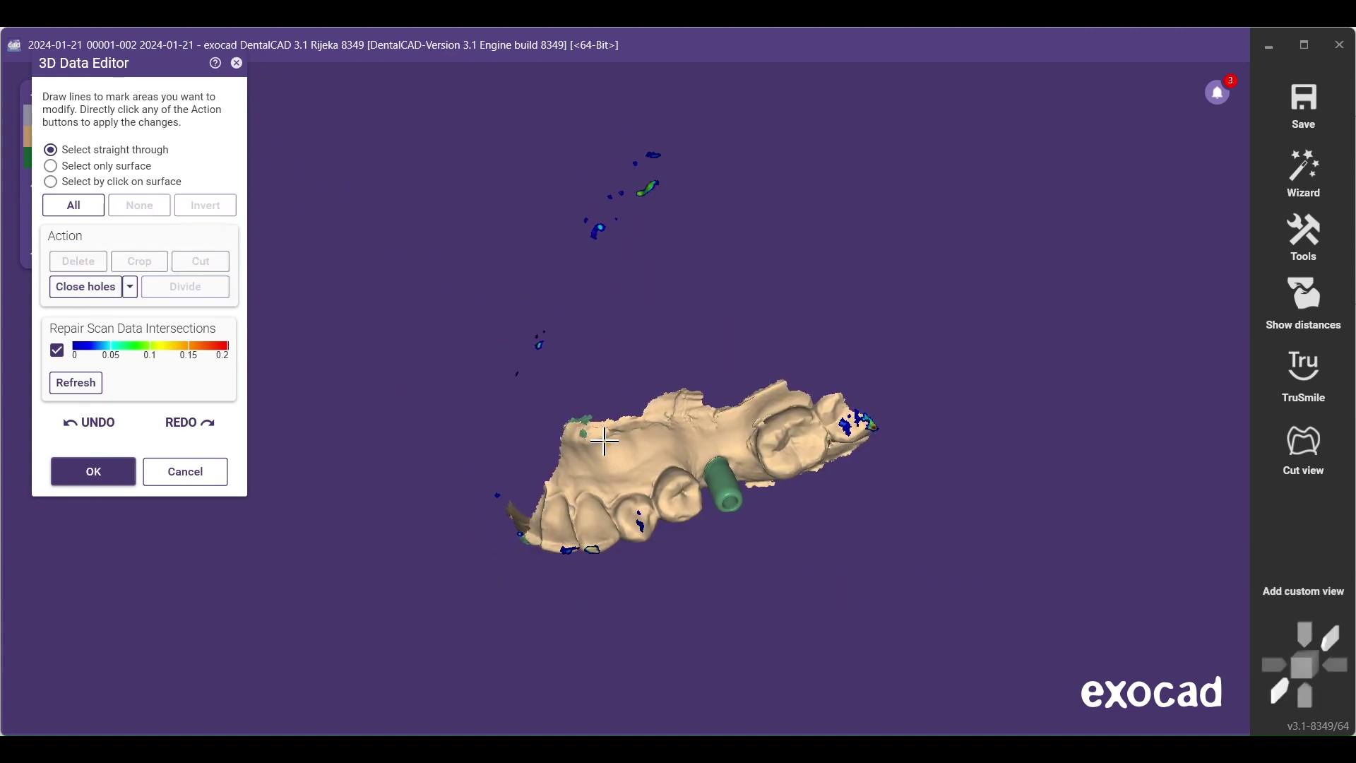
right_drag(579, 436, 596, 433)
scroll(528, 429, up, 3)
scroll(560, 418, up, 2)
click(575, 443)
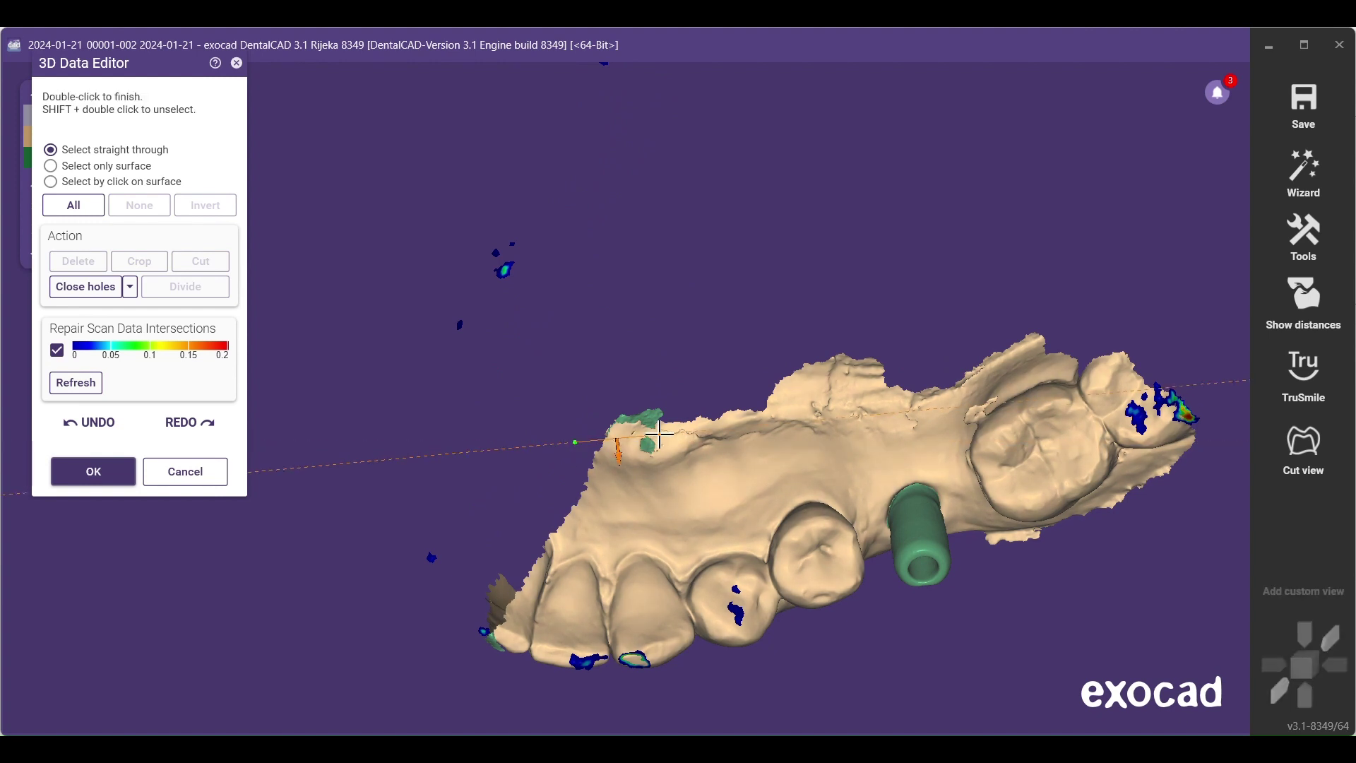
click(660, 433)
mouse_move(966, 375)
mouse_down()
mouse_move(799, 237)
mouse_move(759, 251)
mouse_up()
double_click(759, 251)
Add the ragged buccal edges near the tooth 36 scan body to the selection and delete all marked excess
right_drag(770, 285, 823, 318)
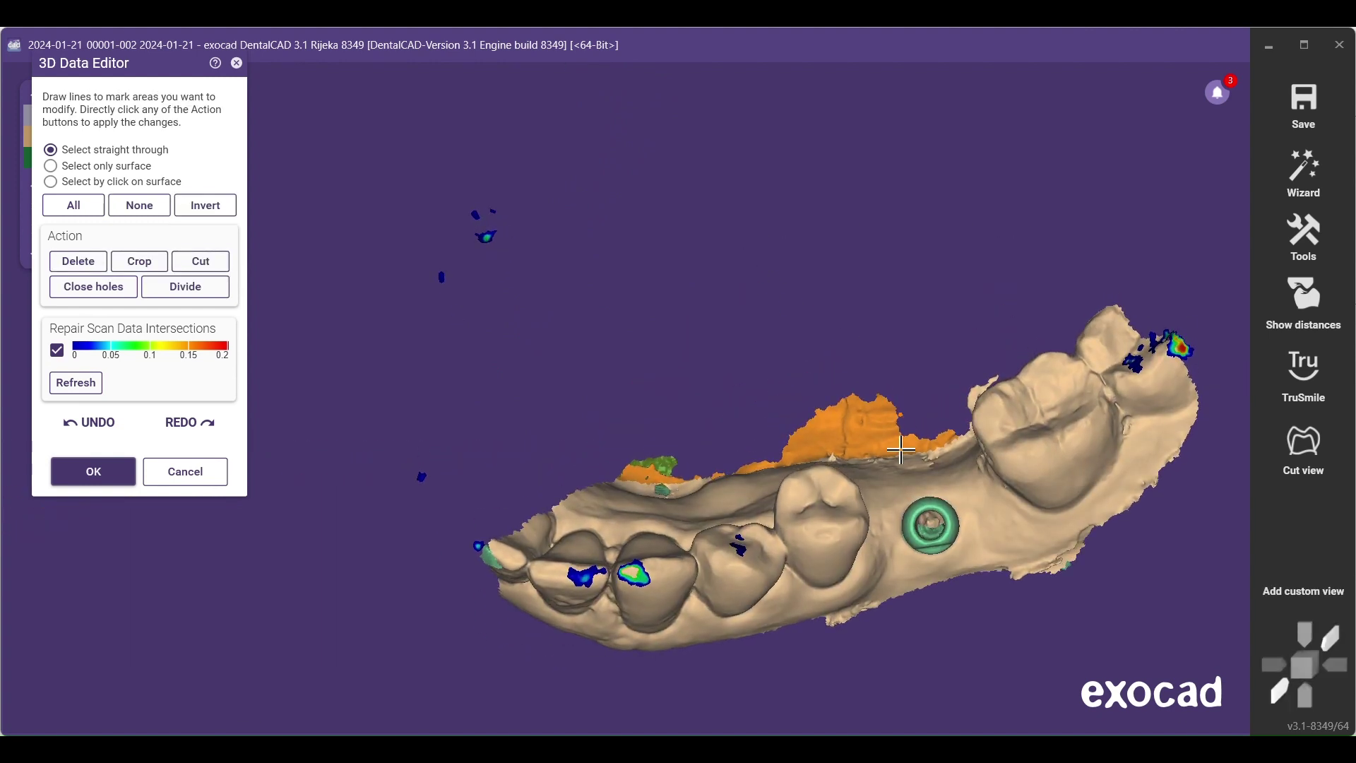
scroll(847, 604, up, 3)
mouse_move(847, 603)
right_down()
mouse_move(839, 582)
mouse_move(851, 587)
right_up()
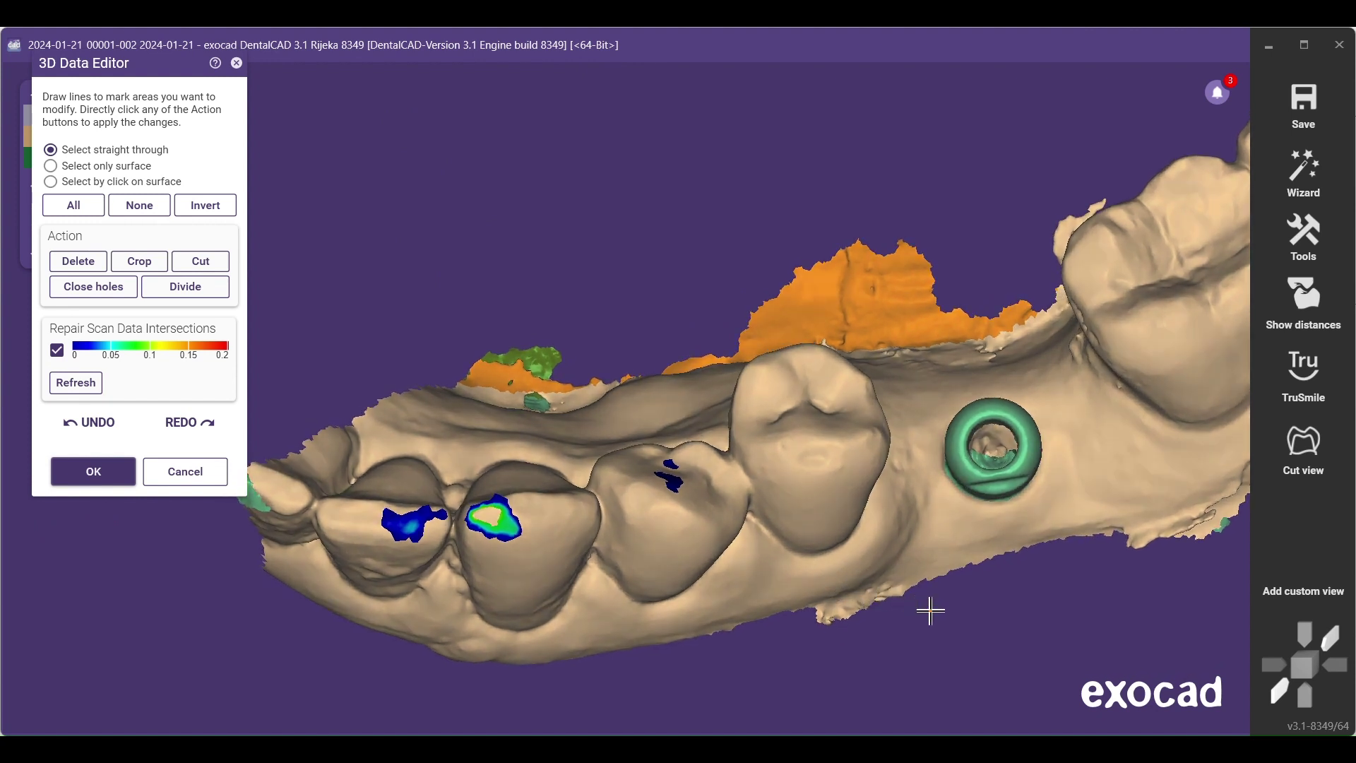
middle_drag(930, 609, 748, 587)
click(749, 585)
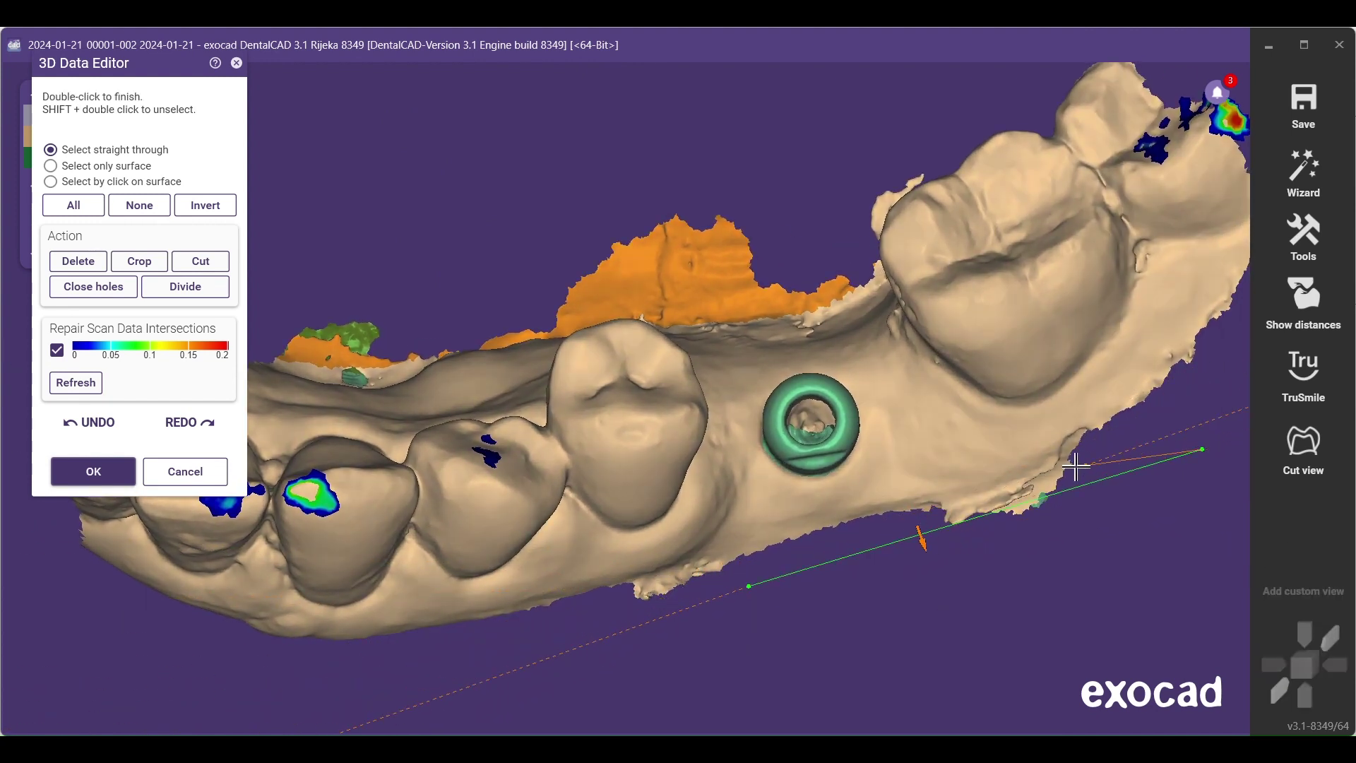
click(1051, 467)
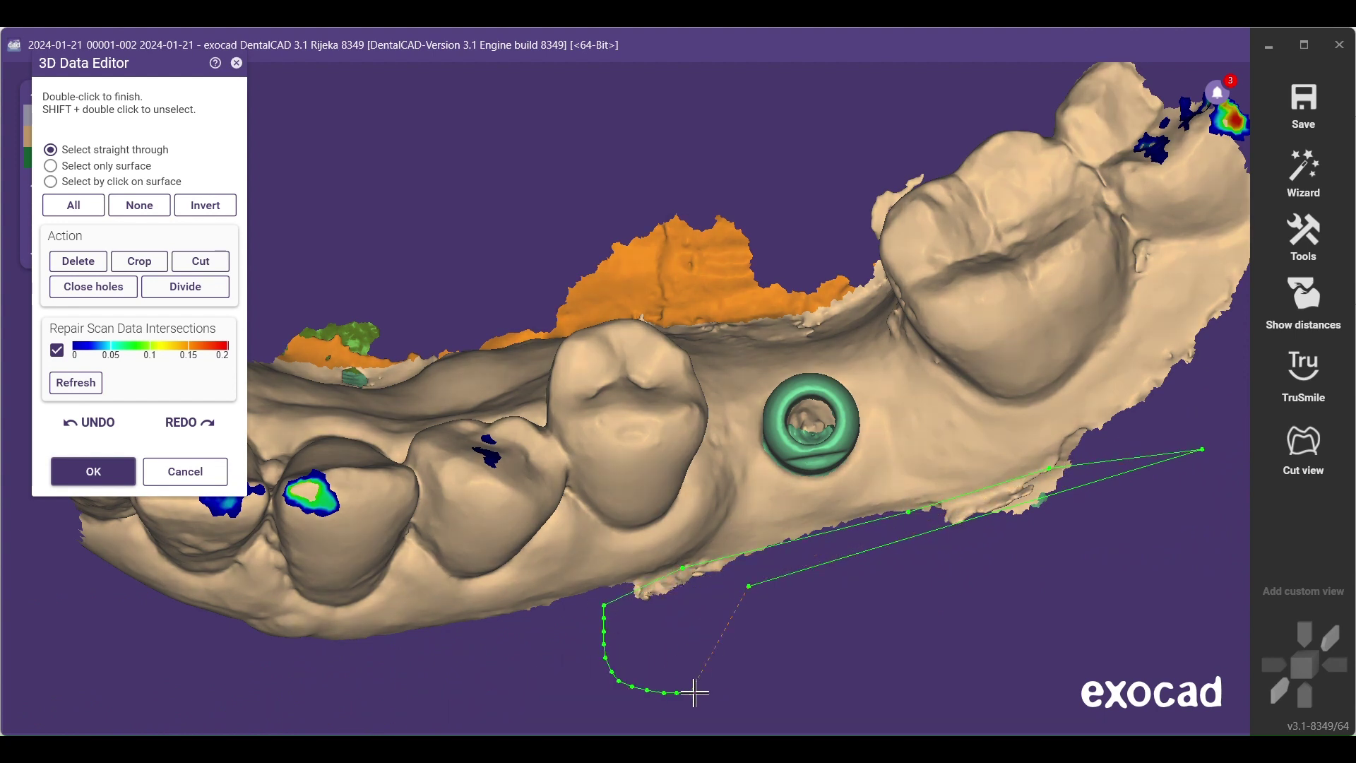
double_click(718, 680)
click(1061, 490)
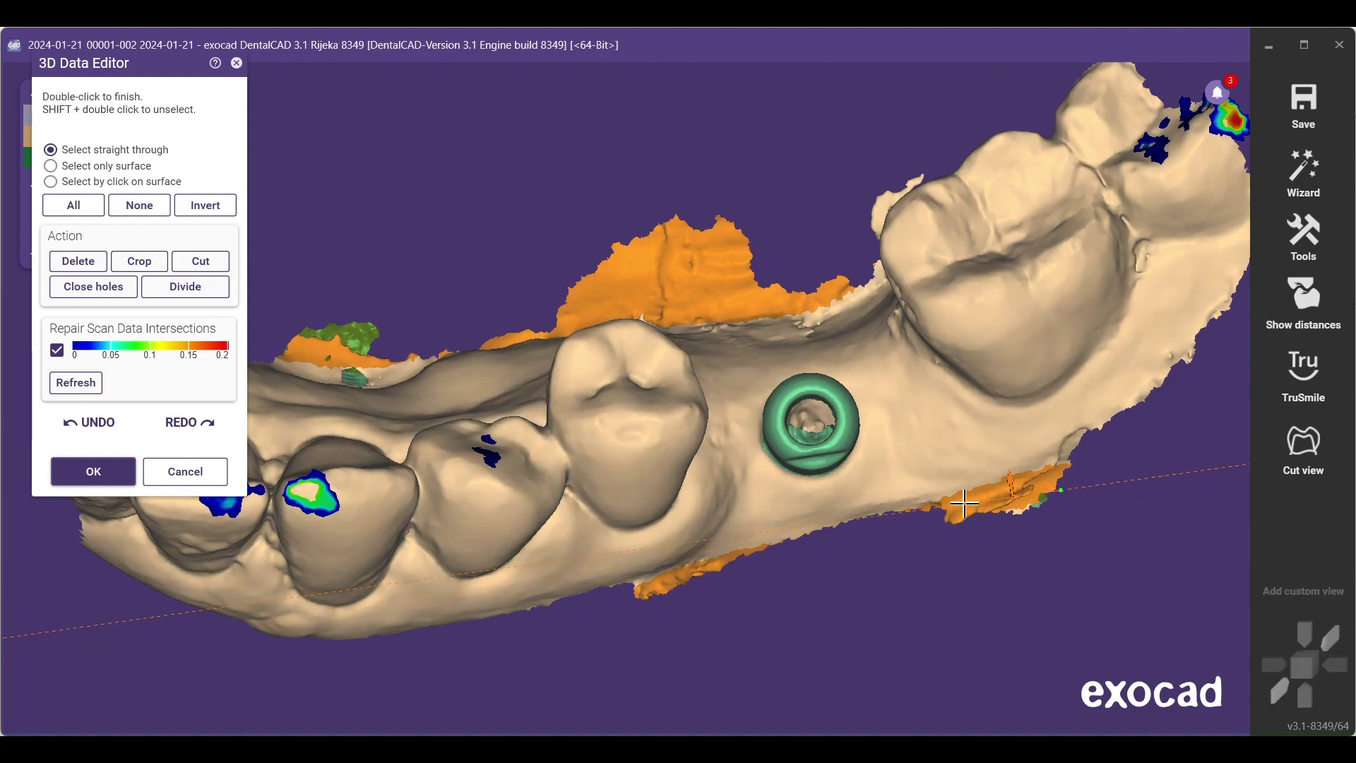
double_click(1053, 528)
key(Delete)
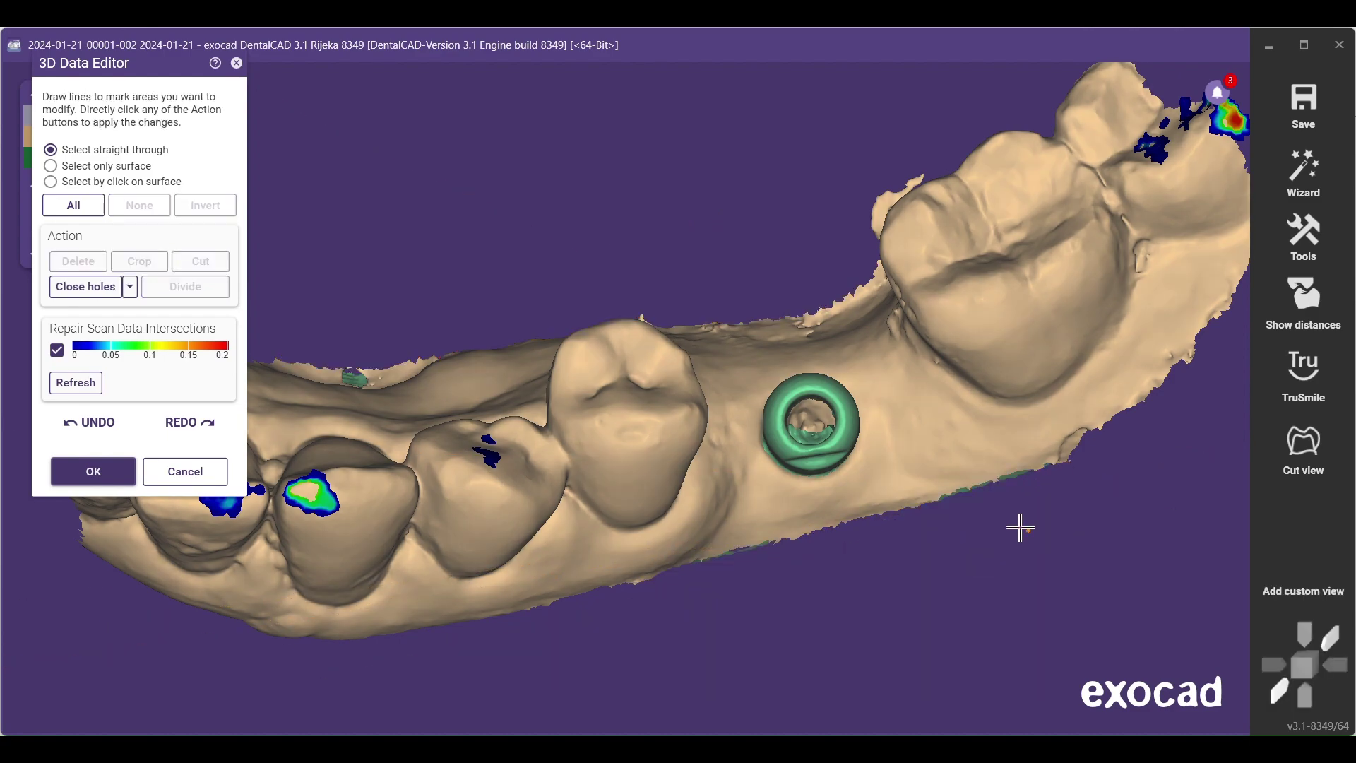
Delete the ragged flap on the lingual side of the molar behind the scan body and refresh the scan intersection check
mouse_move(759, 272)
right_down()
mouse_move(767, 286)
mouse_move(853, 226)
right_up()
scroll(853, 225, up, 5)
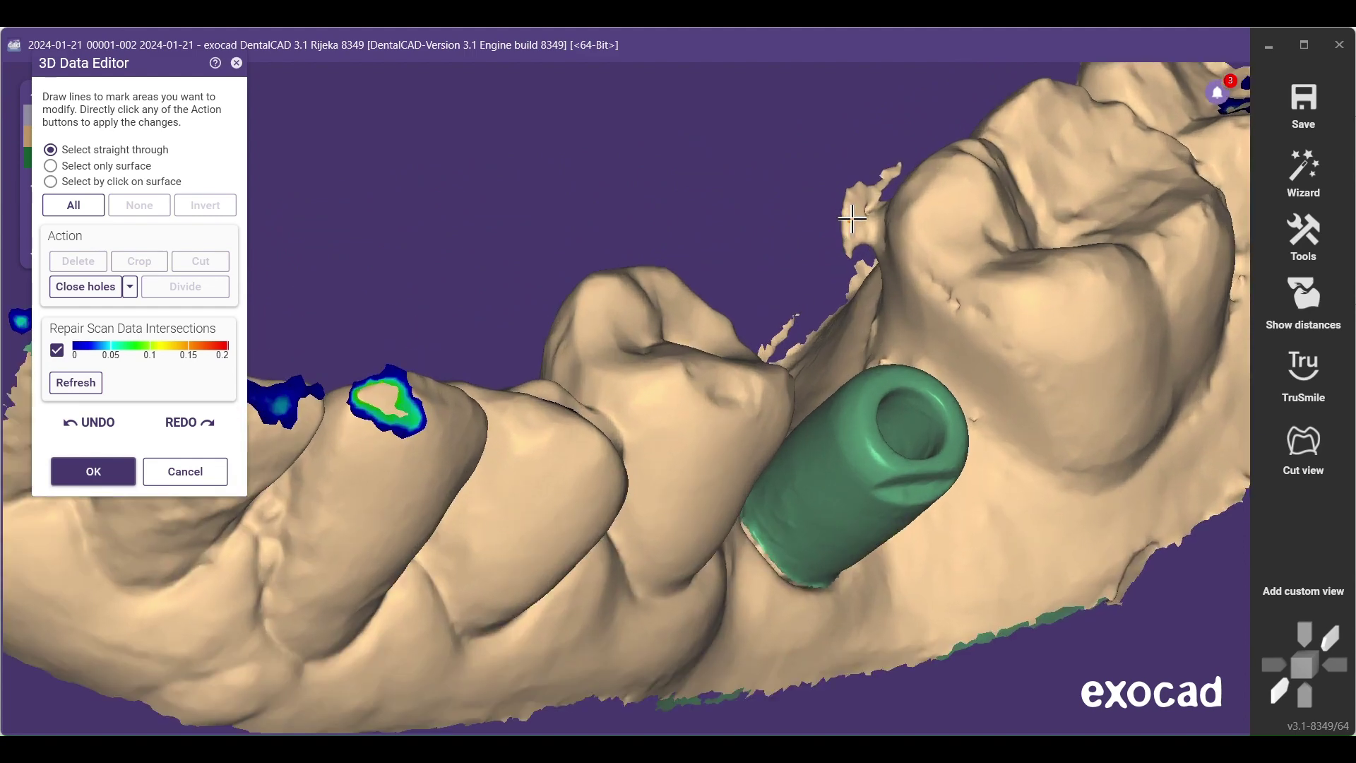
click(904, 171)
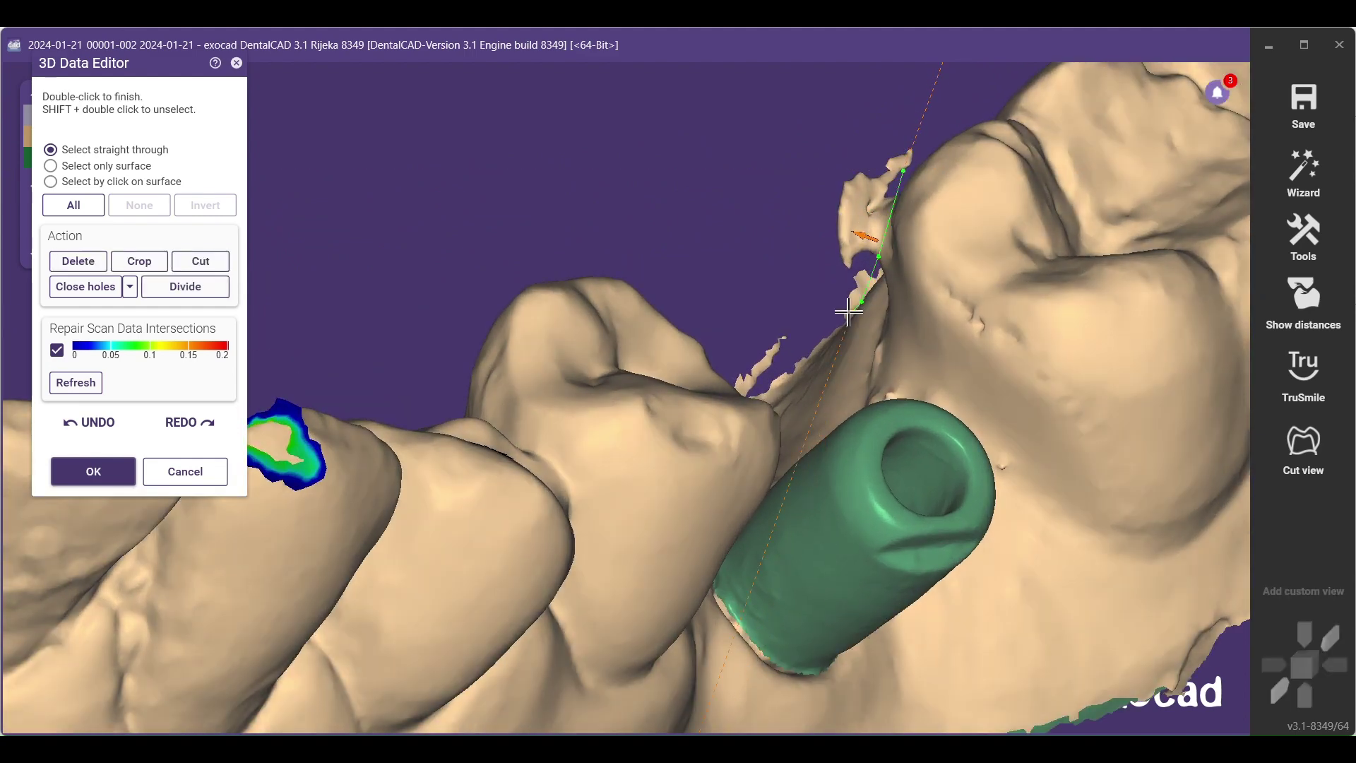
drag(849, 312, 947, 37)
double_click(961, 117)
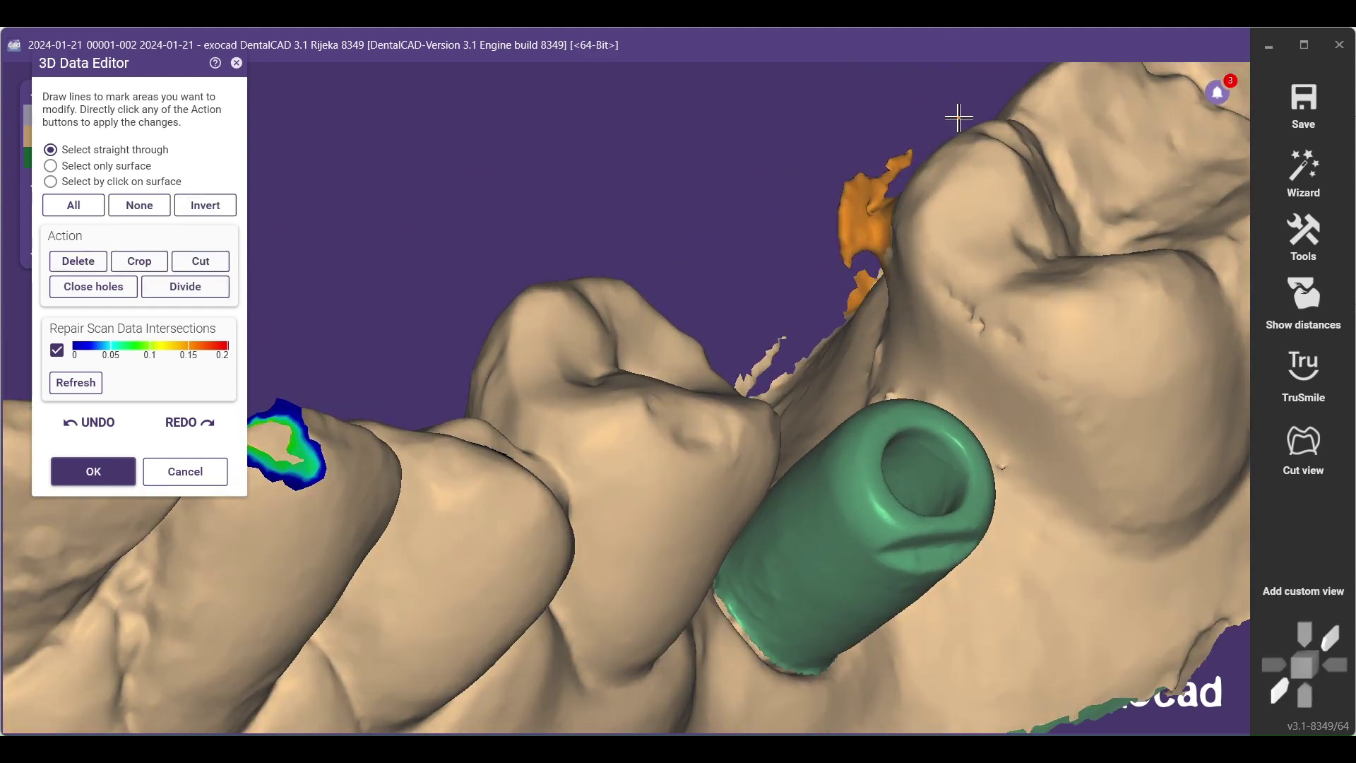
key(Delete)
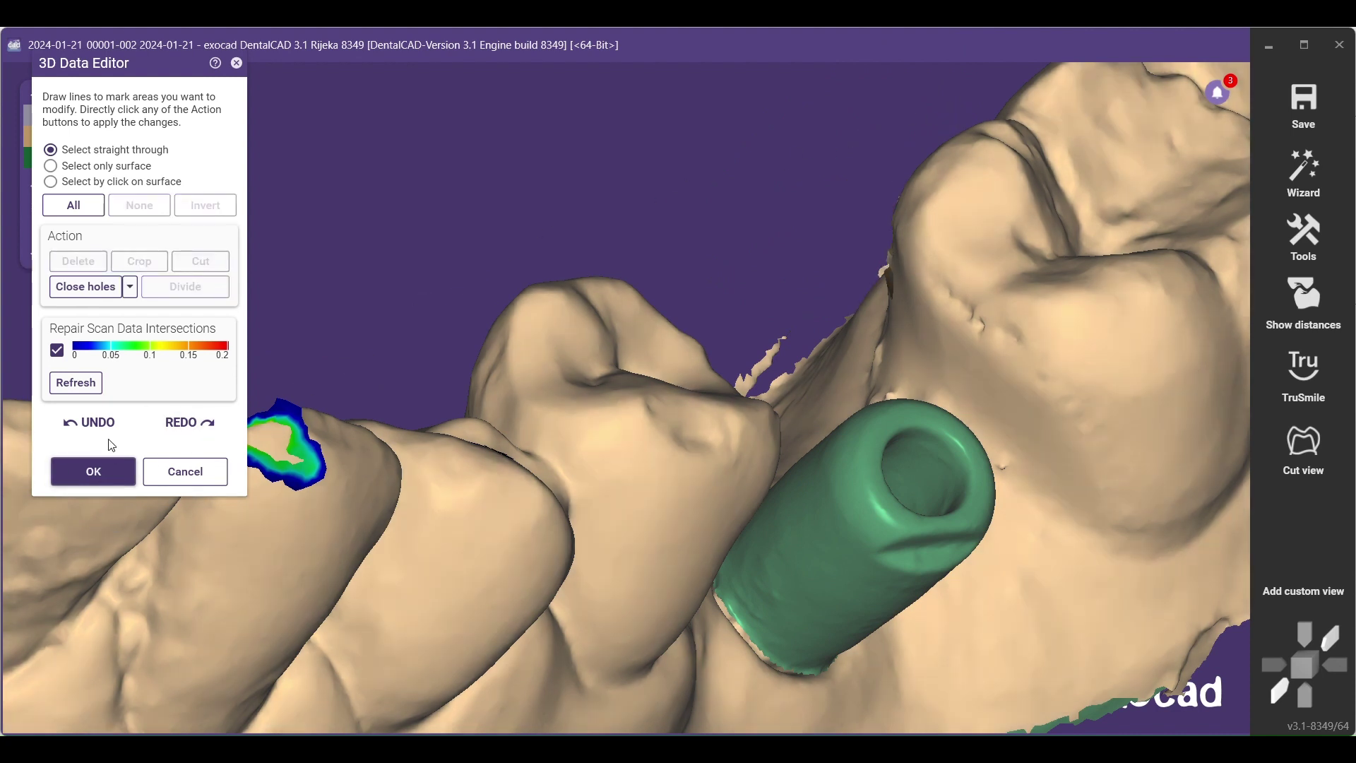
click(71, 383)
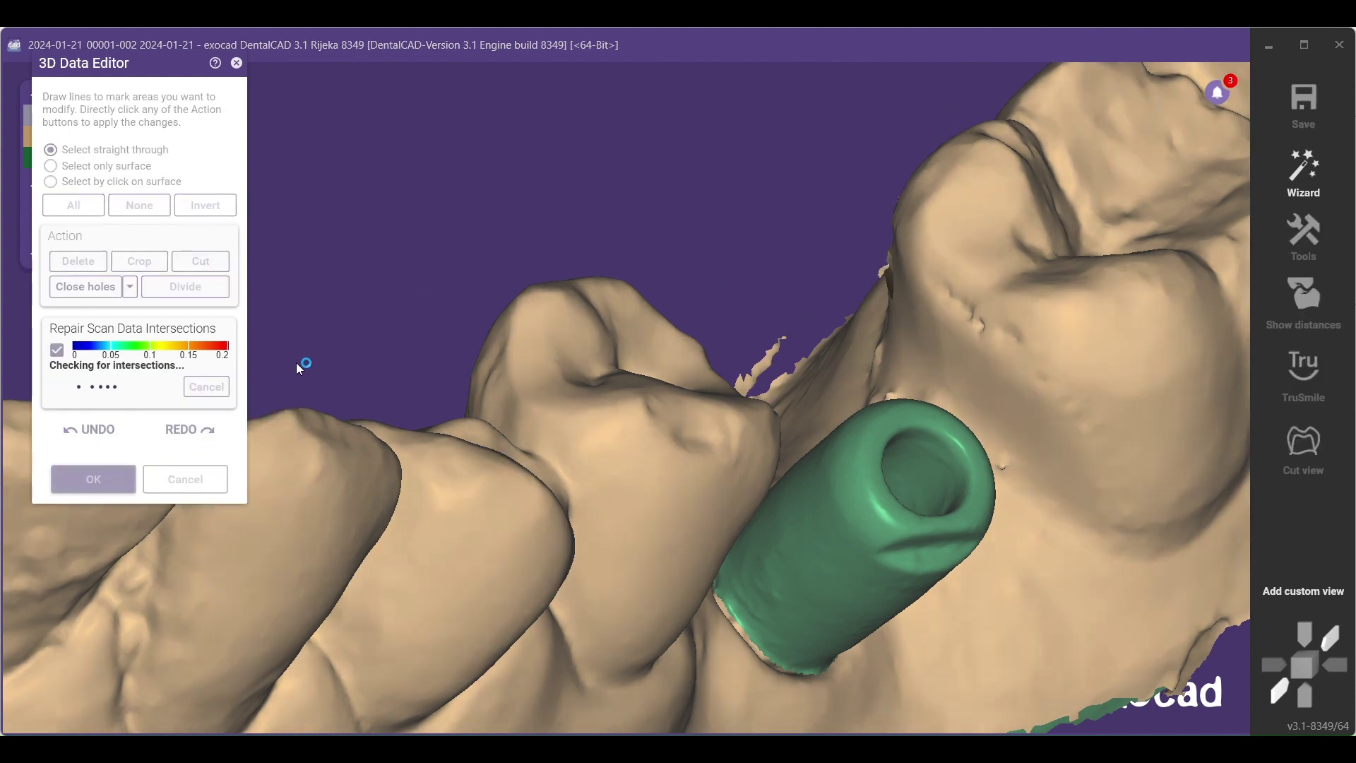
scroll(551, 323, down, 3)
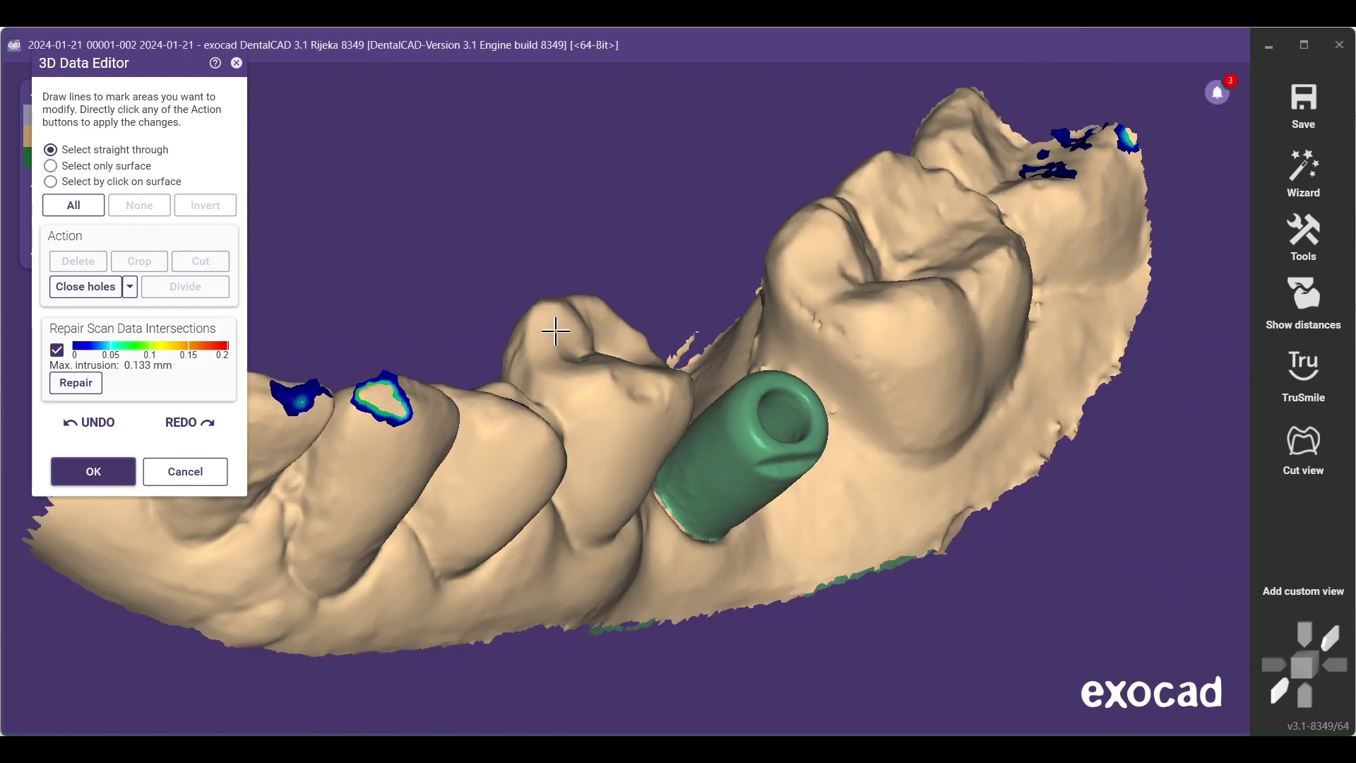
Delete the loose scan fragments sticking up on the lingual side between the tooth 36 scan body and the molar
right_drag(558, 321, 578, 254)
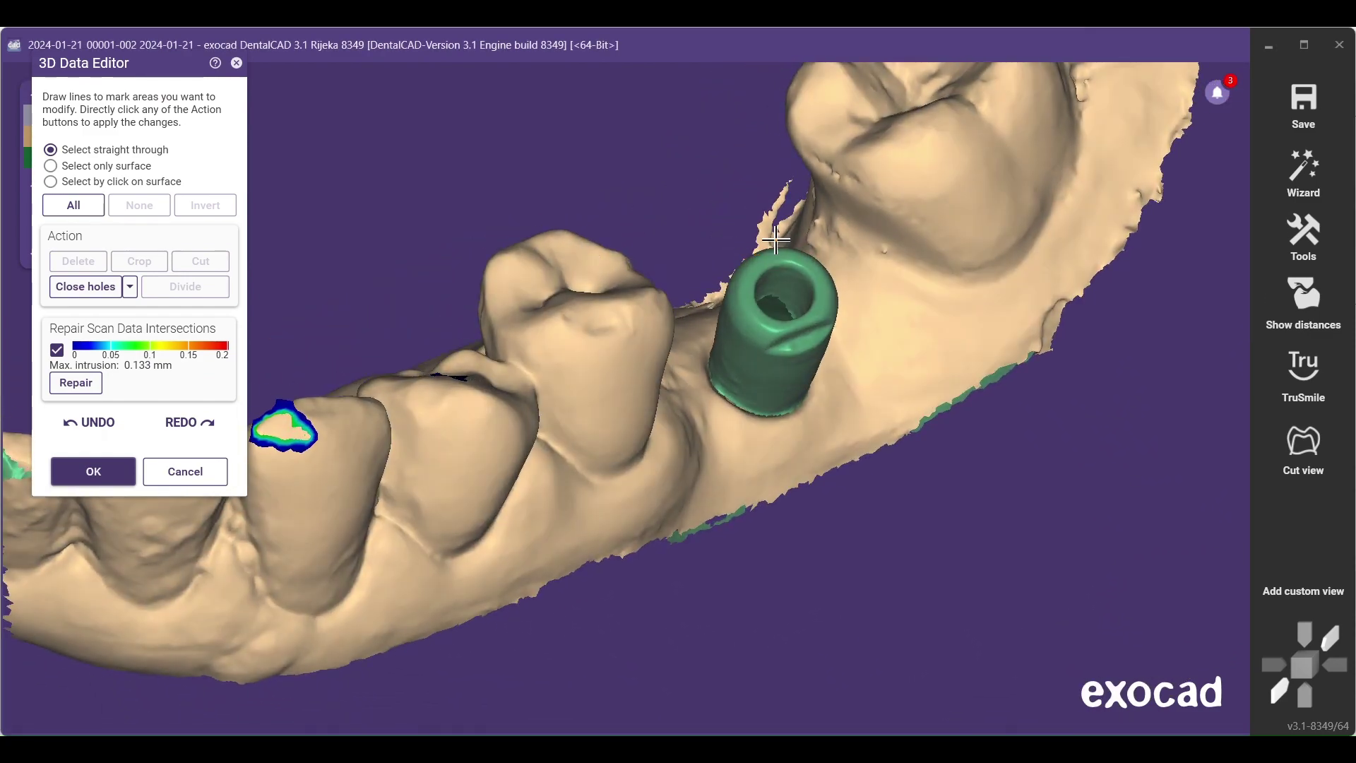
scroll(776, 232, up, 3)
right_drag(776, 231, 774, 224)
mouse_move(796, 213)
mouse_down()
mouse_move(727, 254)
mouse_move(771, 112)
mouse_up()
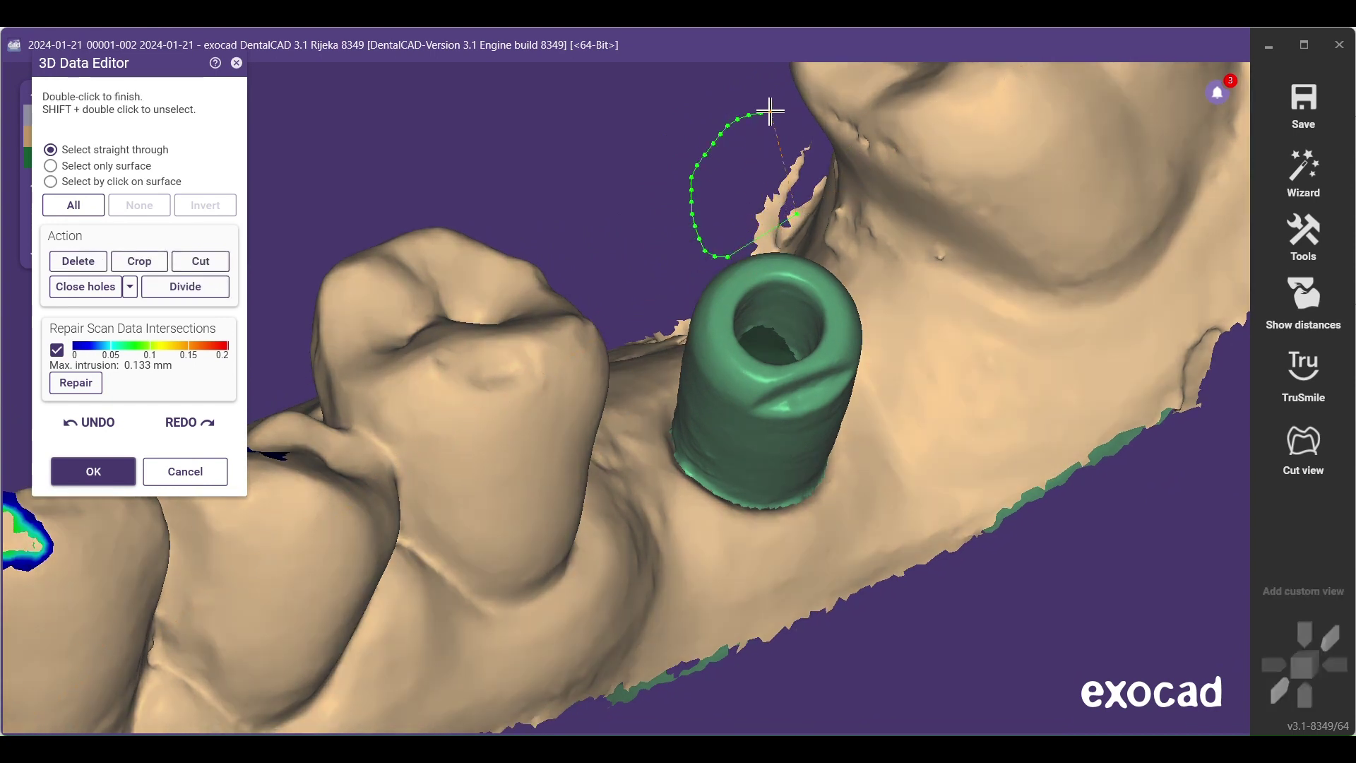
double_click(810, 175)
key(Delete)
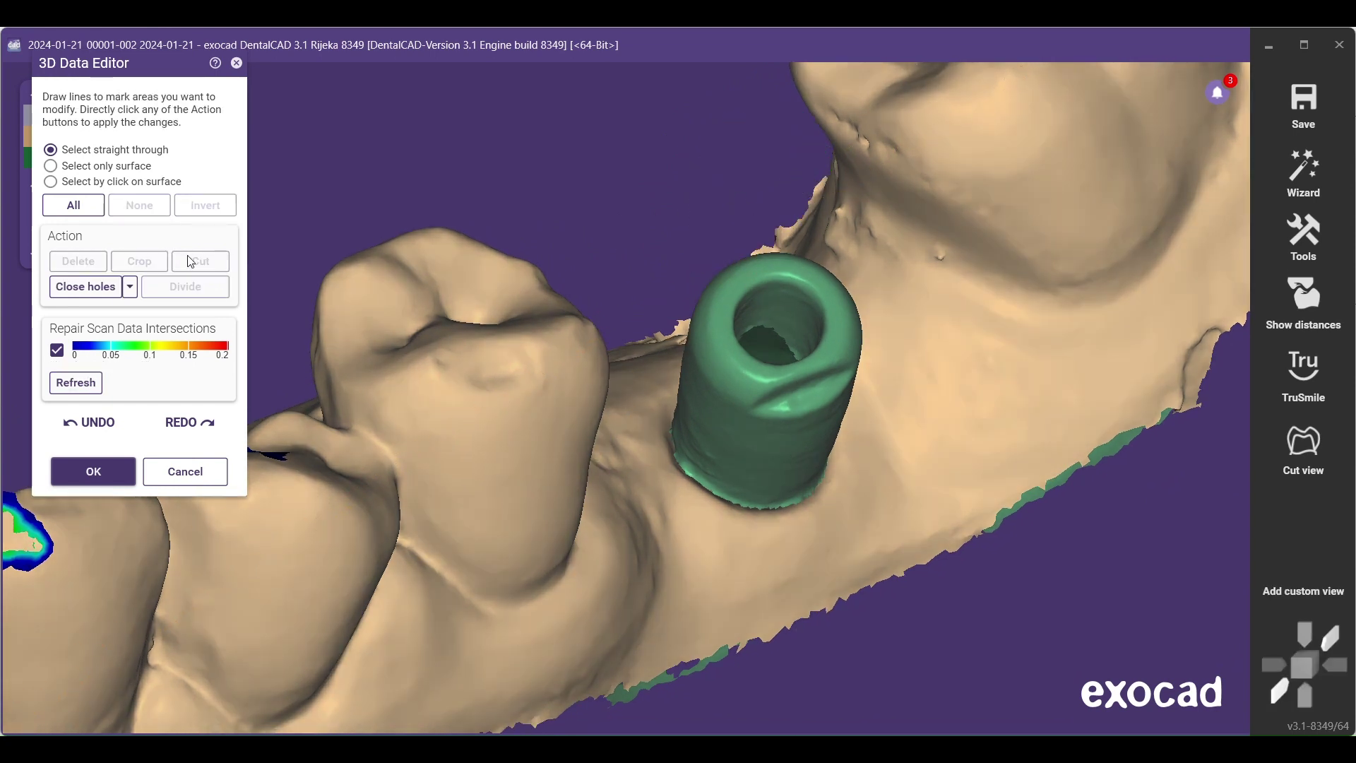
Close the small holes in the mesh and return to the wizard without modifying the intersecting scan data
click(69, 286)
scroll(379, 296, down, 3)
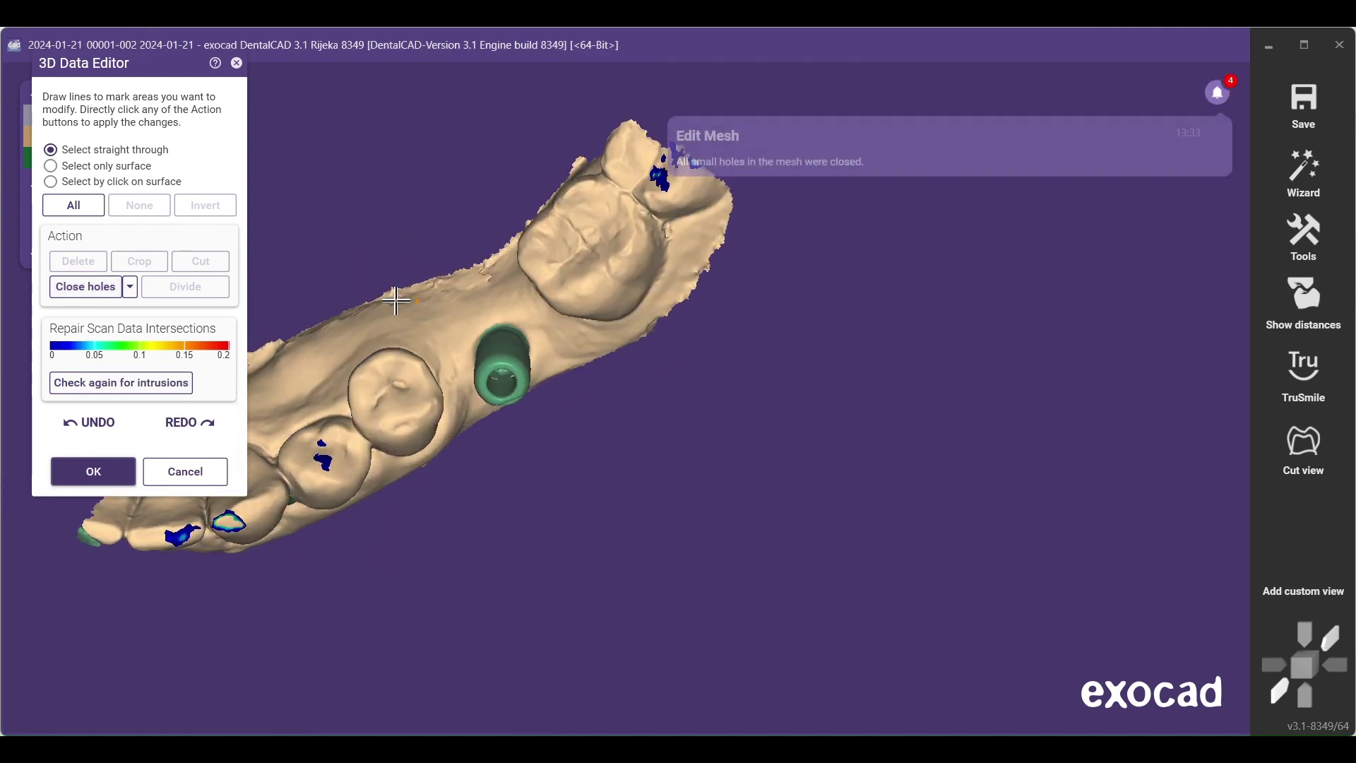
click(86, 483)
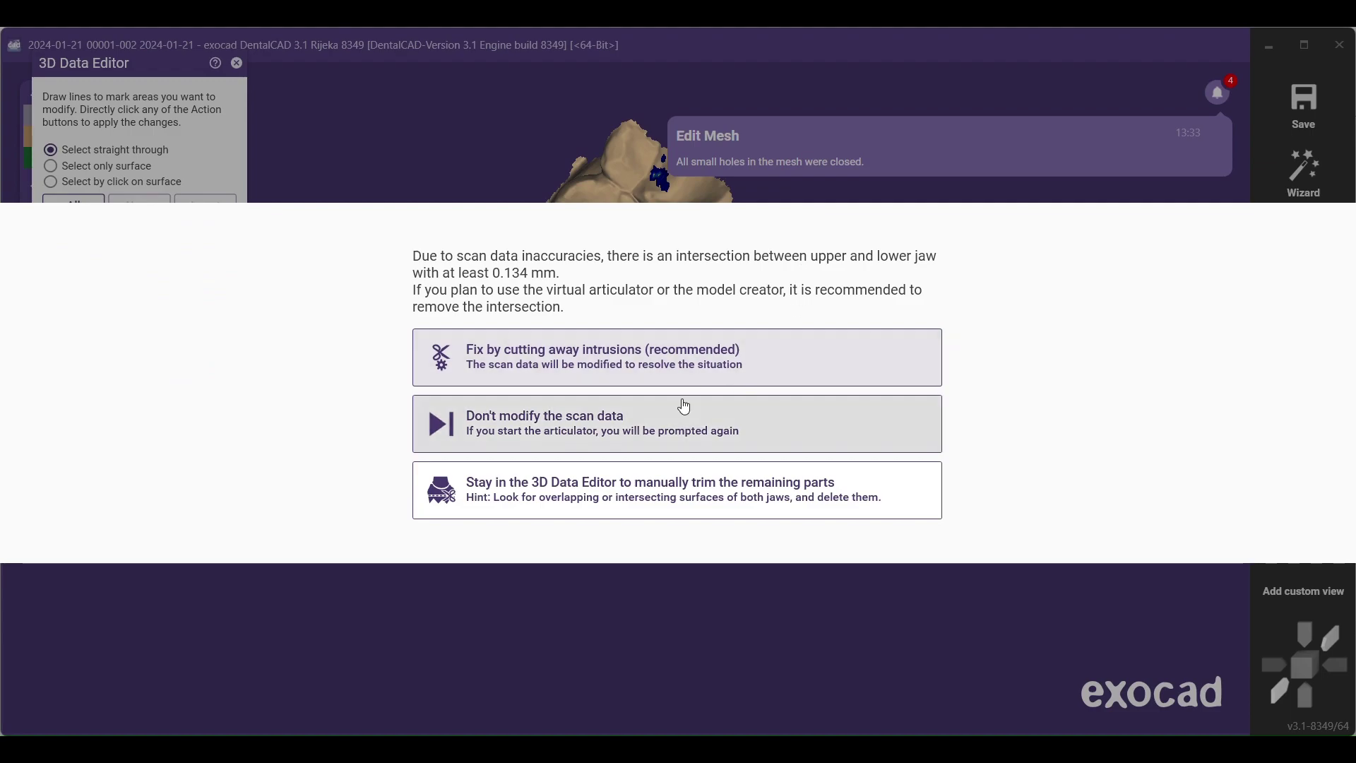
click(680, 406)
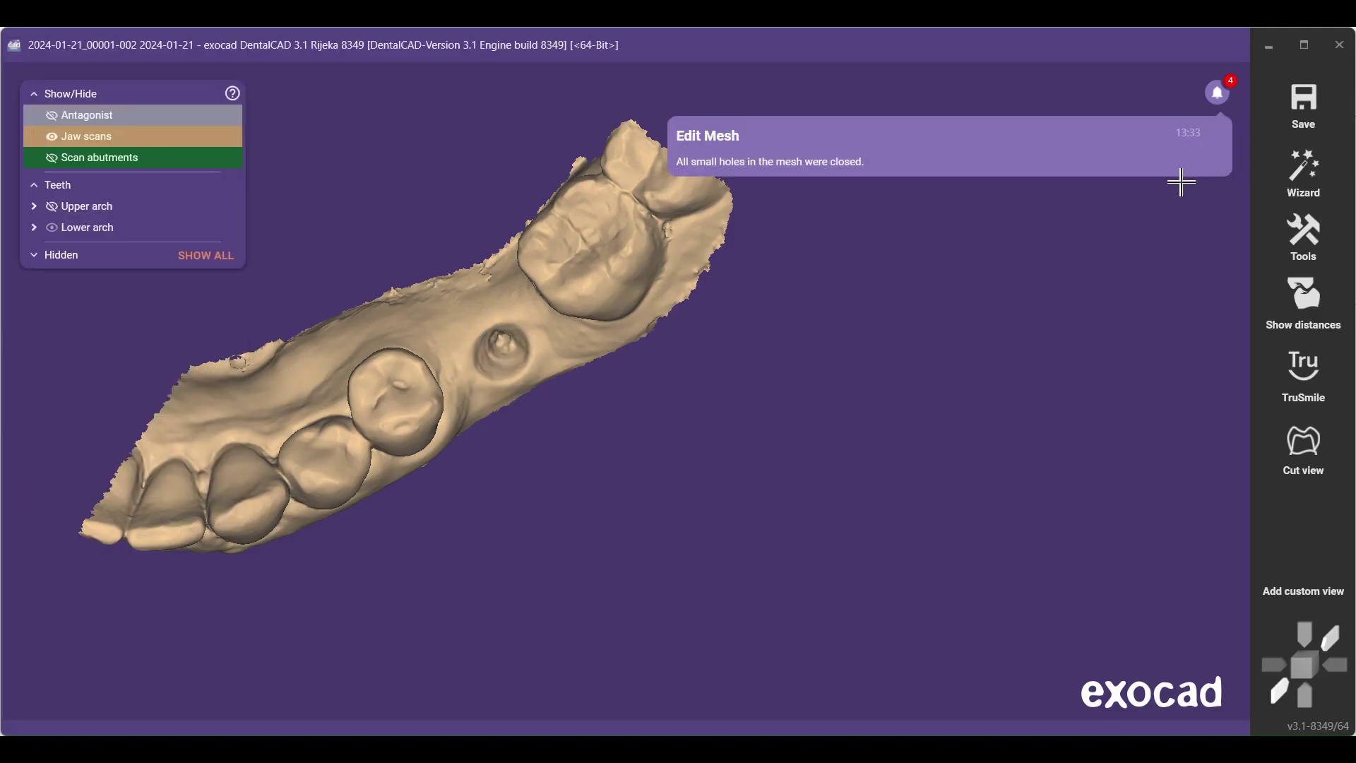
click(1300, 189)
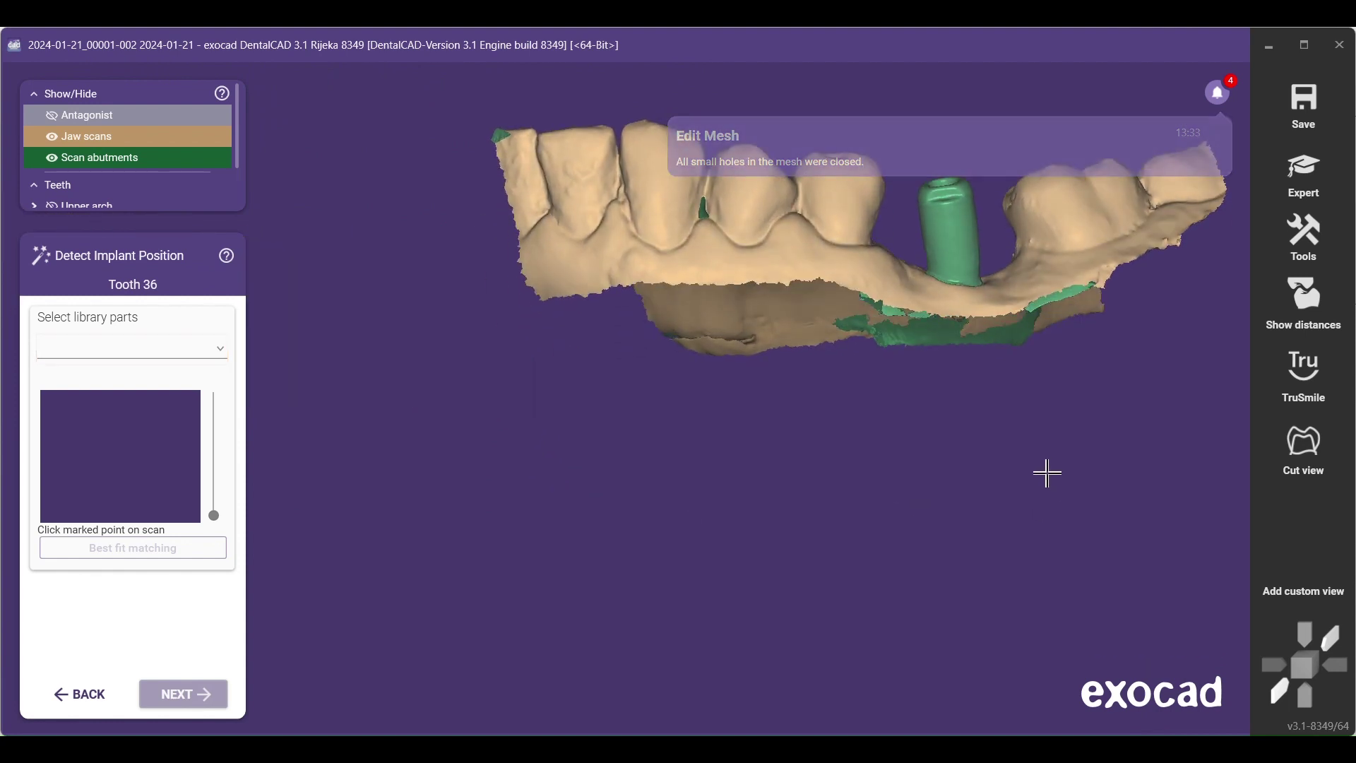
Choose the DENTIUM NRLine Custom All(210700) library with part GIHAB 4010 for the implant at tooth 36
click(90, 348)
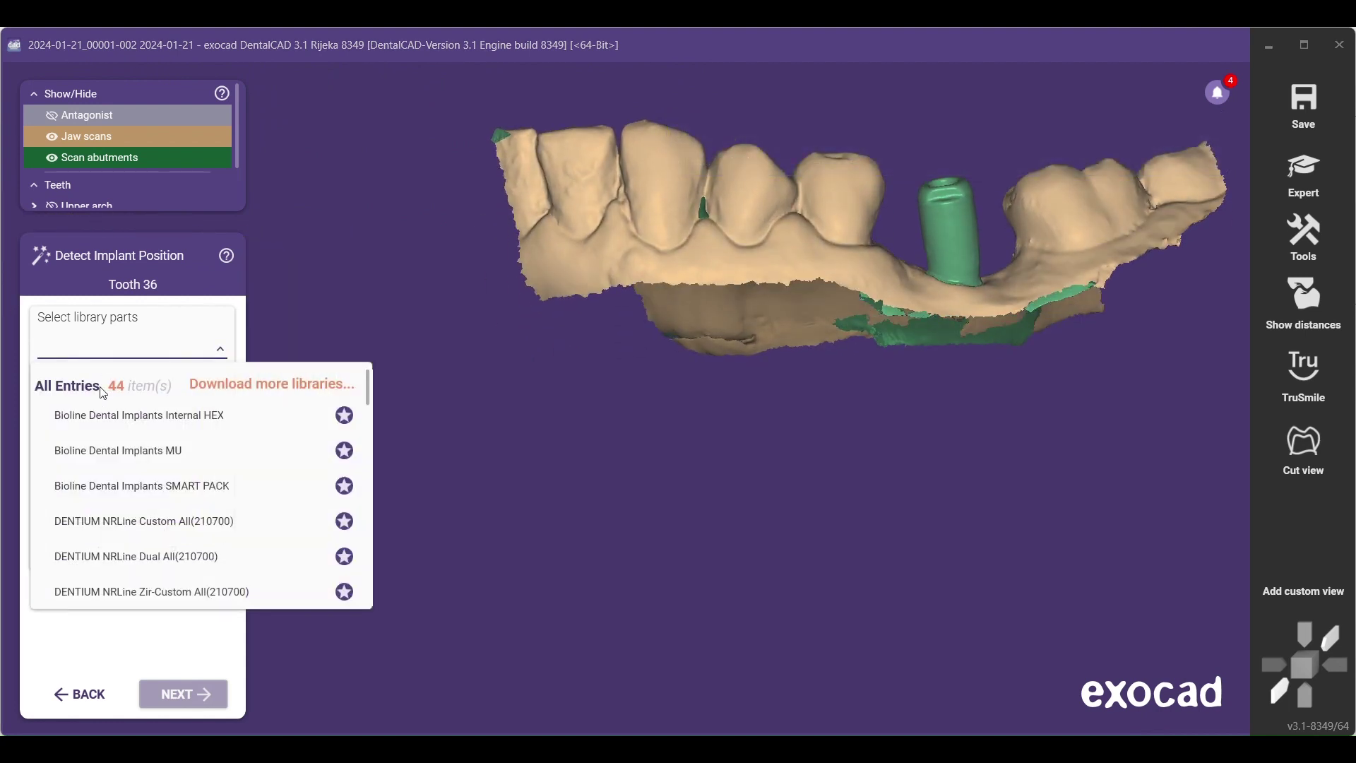
scroll(164, 539, down, 1)
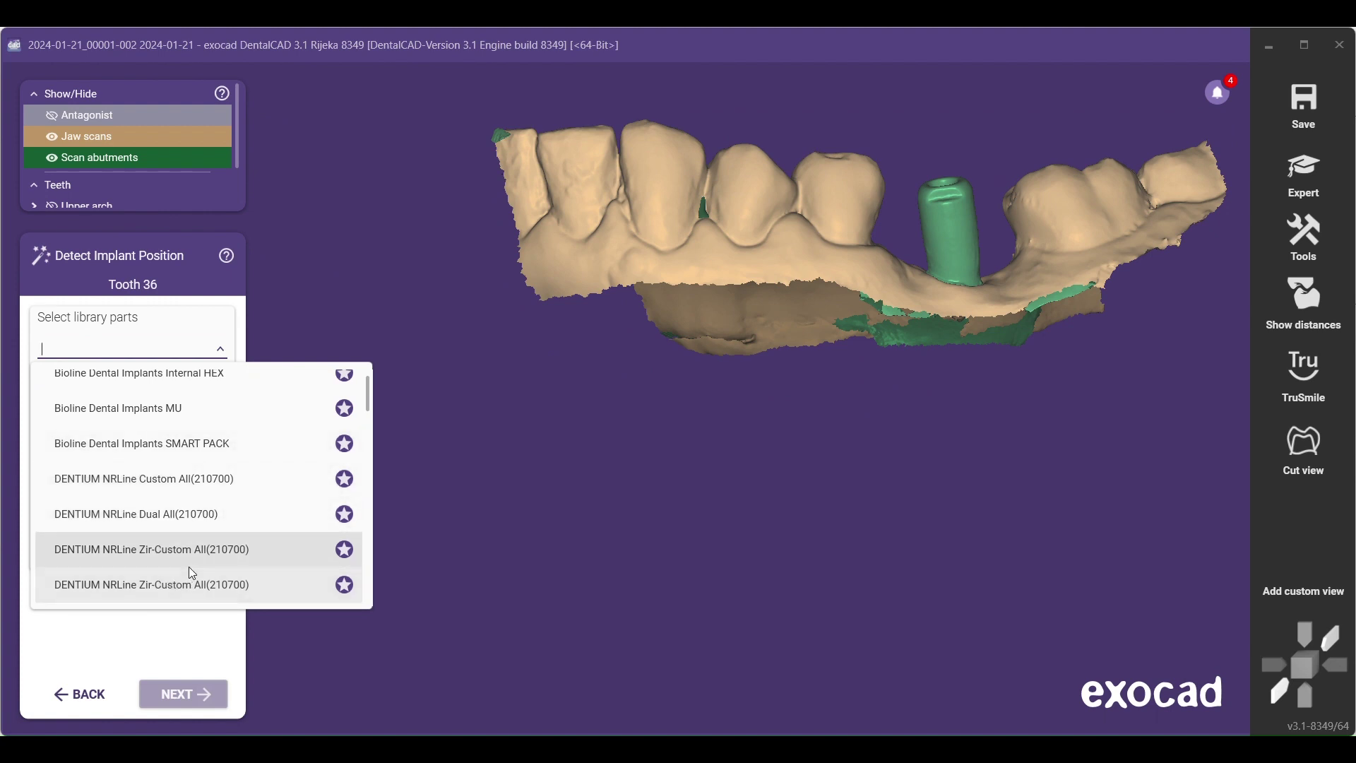
click(189, 486)
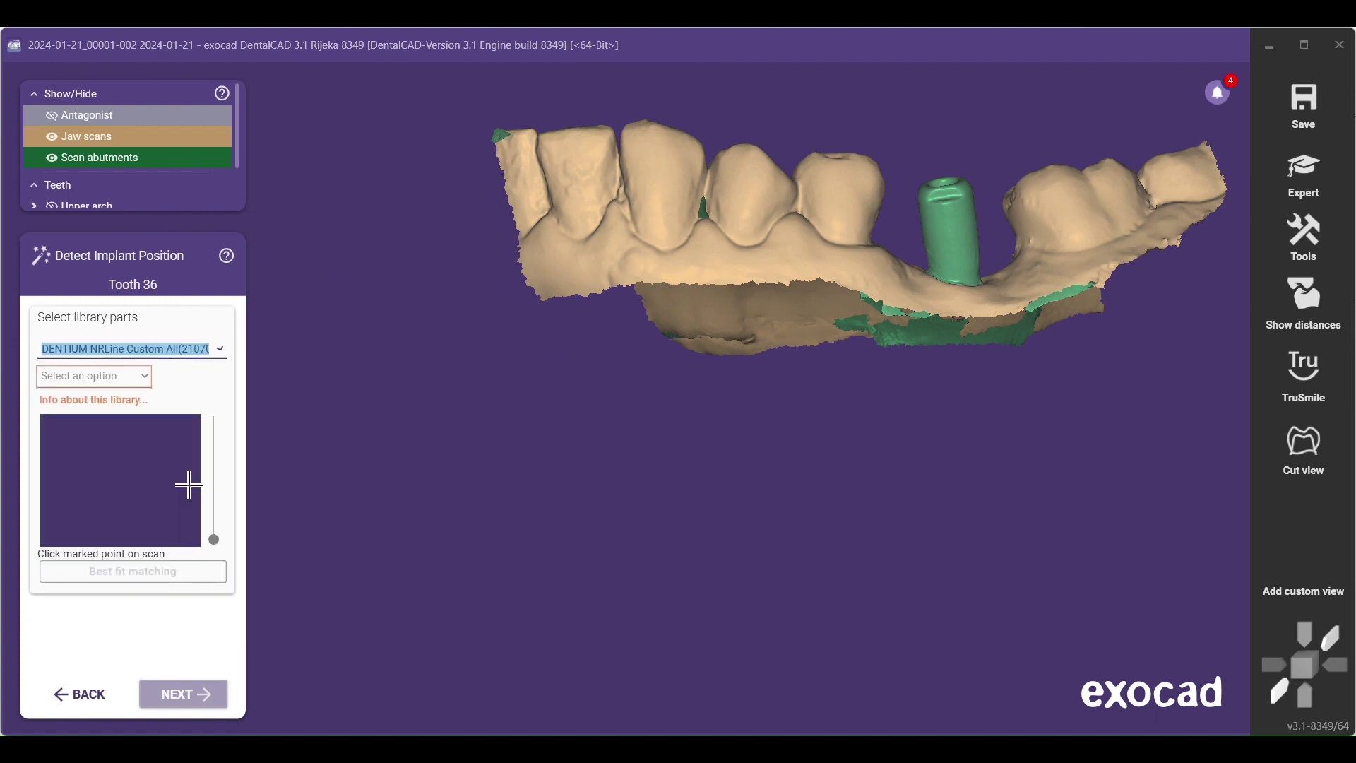
click(112, 378)
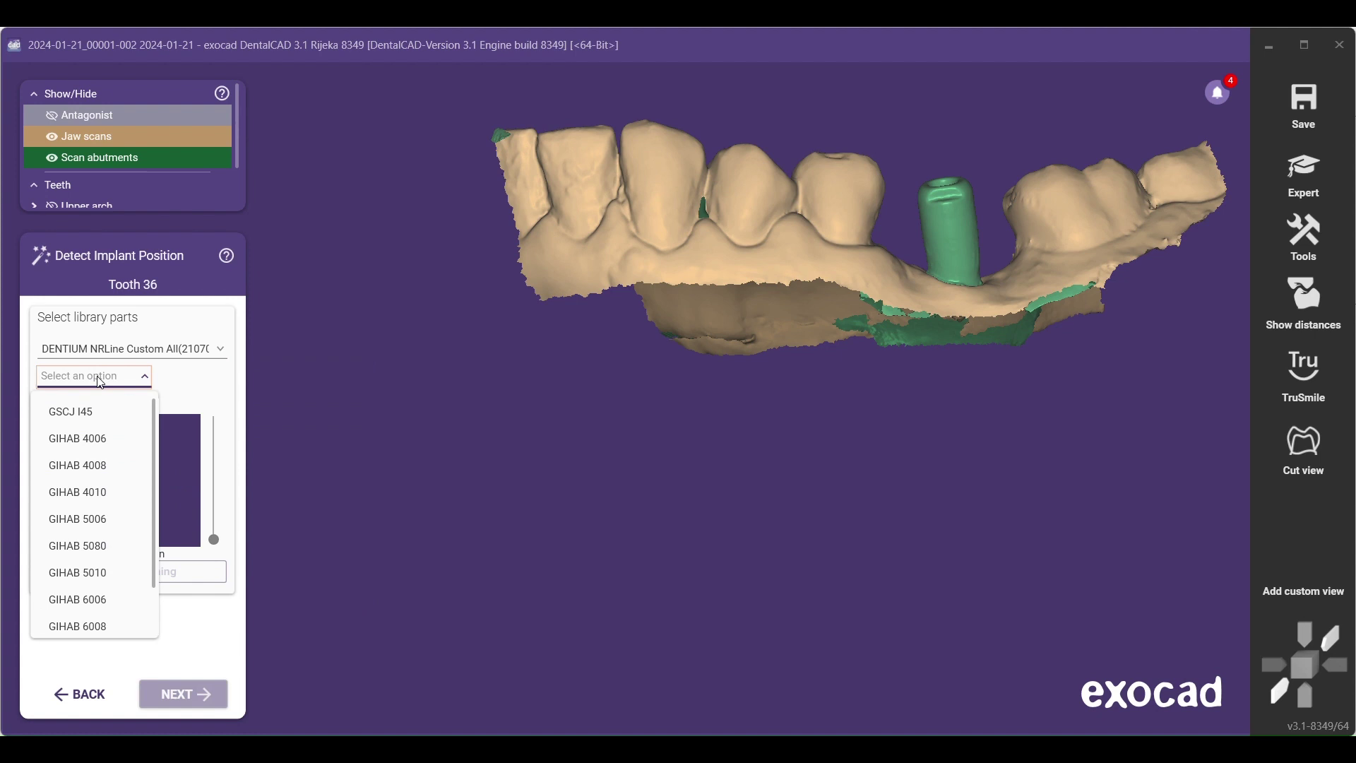
click(99, 498)
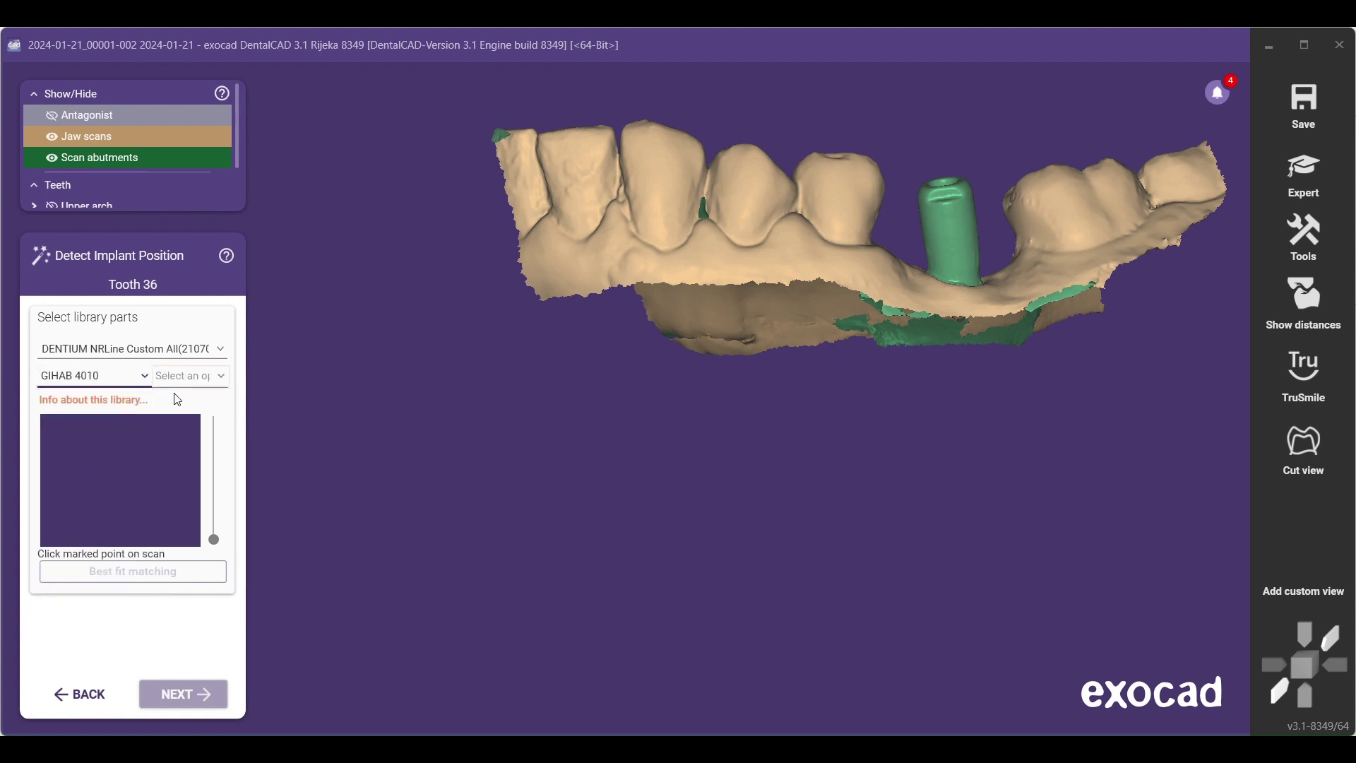
Look through the GIHAB part sizes and connection options offered by the NRLine Custom library
click(197, 378)
click(107, 374)
click(102, 378)
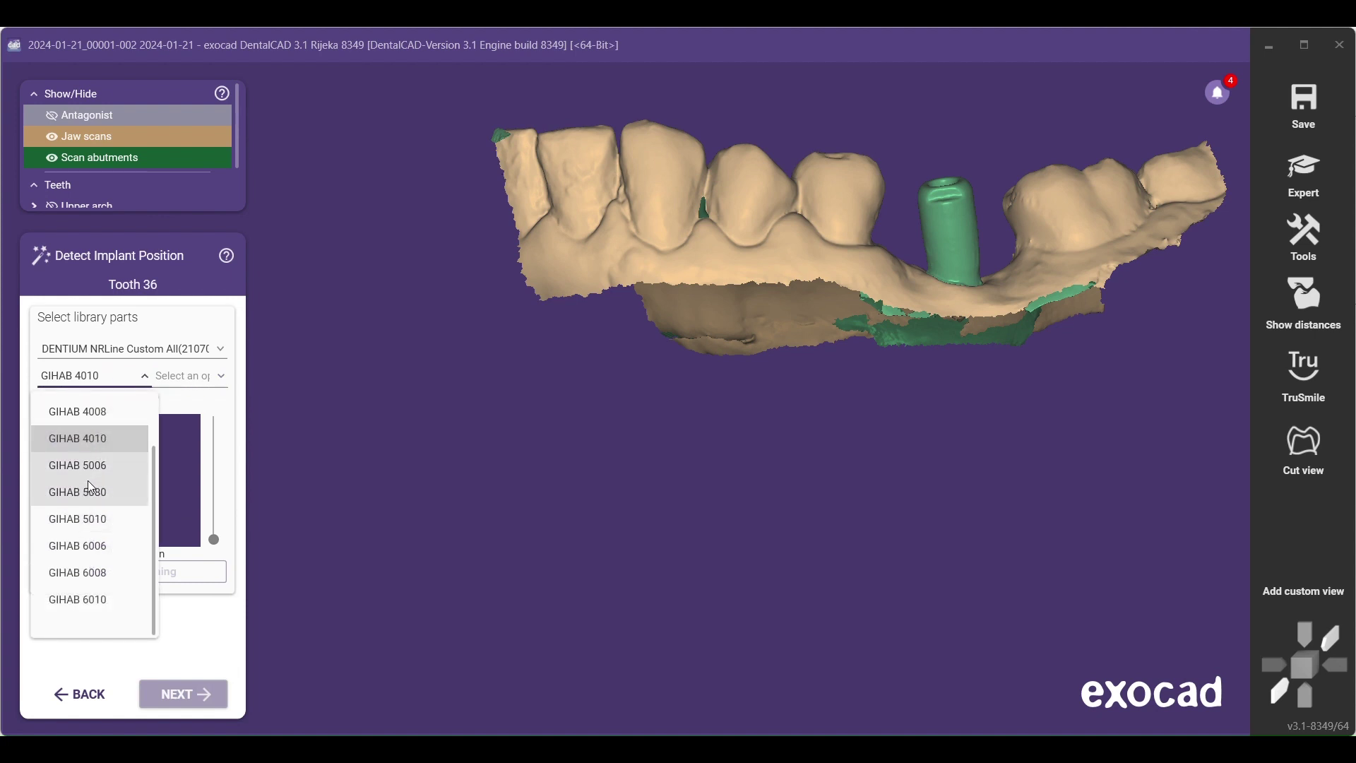
scroll(89, 487, up, 2)
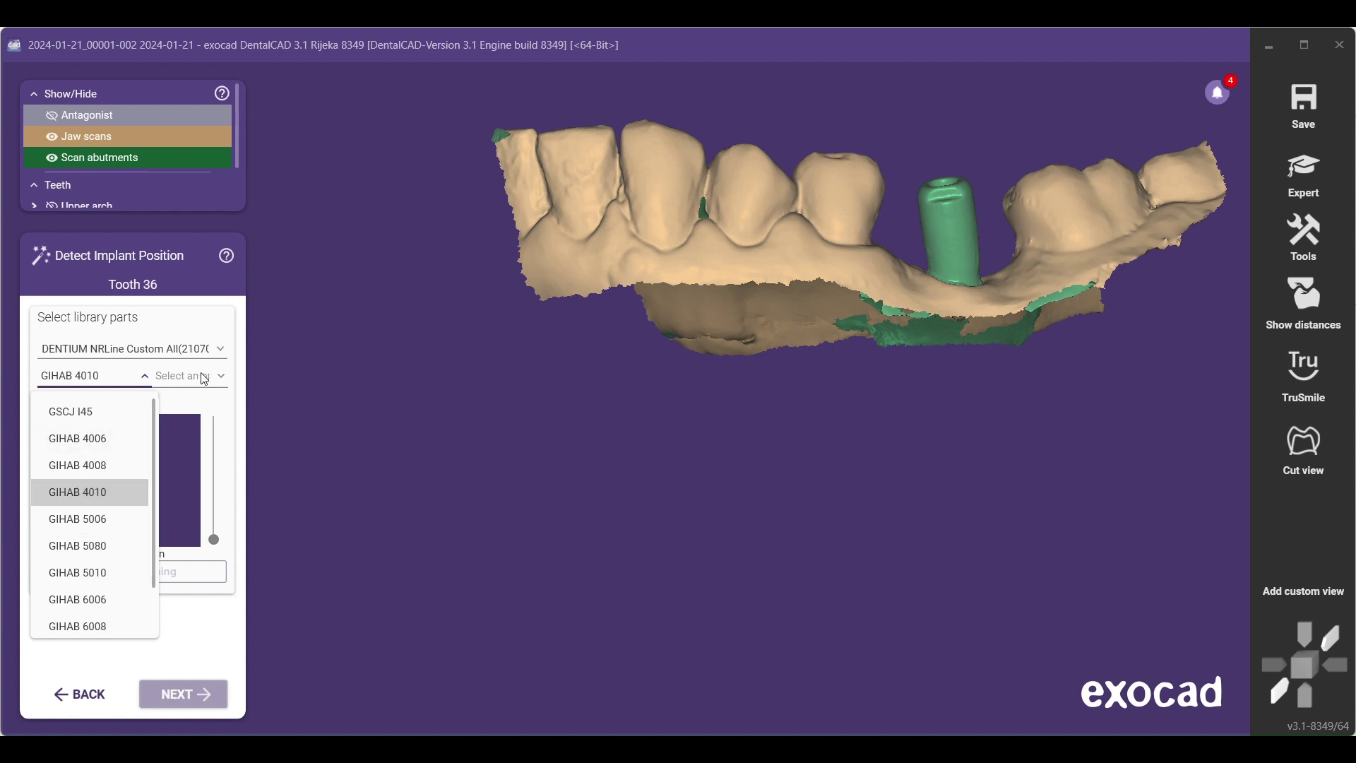
scroll(85, 575, down, 2)
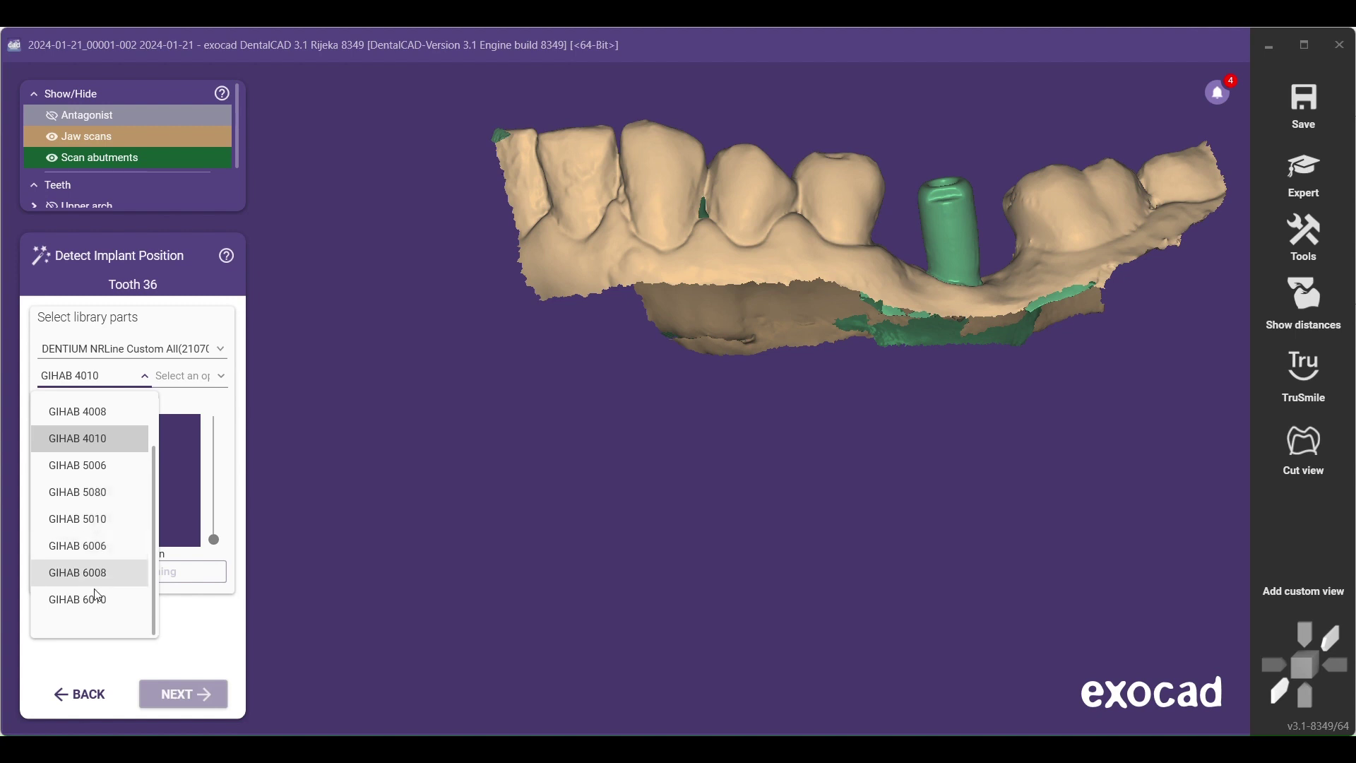
scroll(96, 526, up, 2)
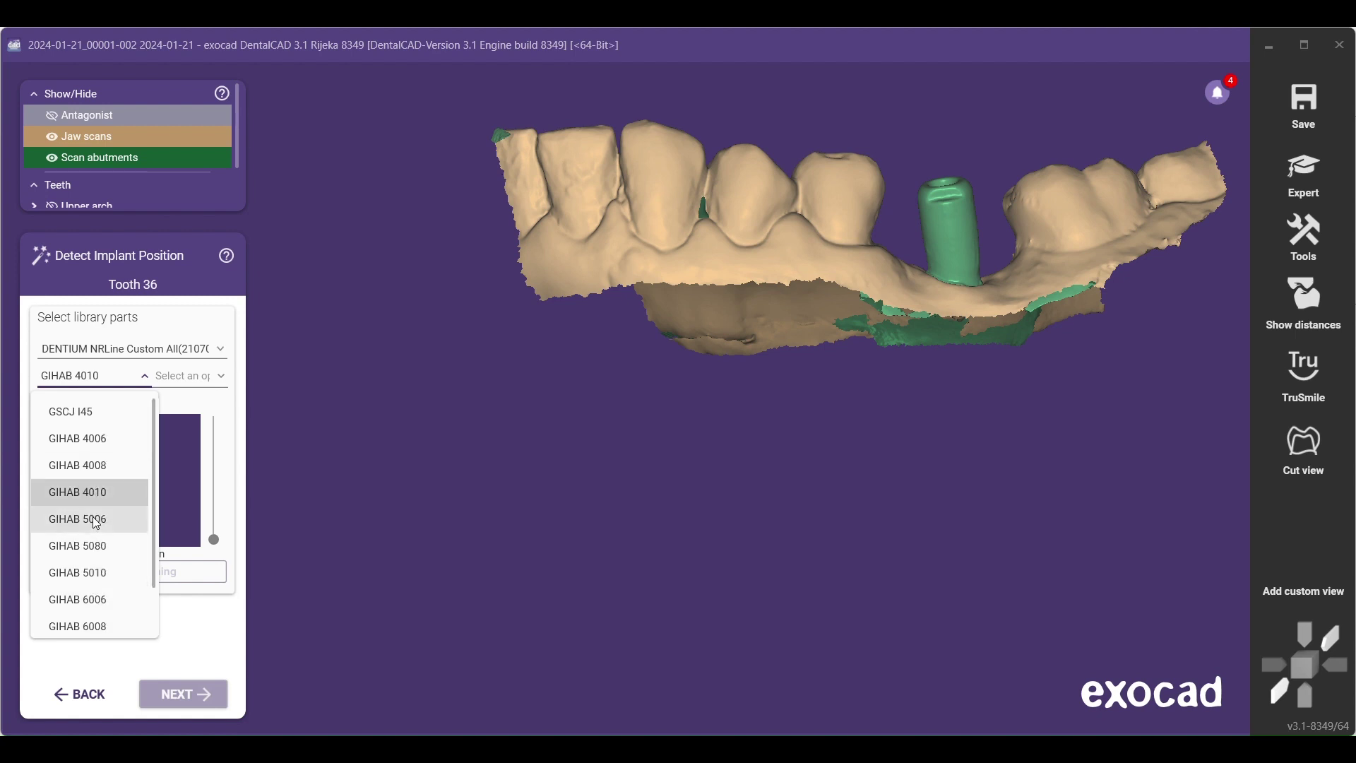
click(145, 377)
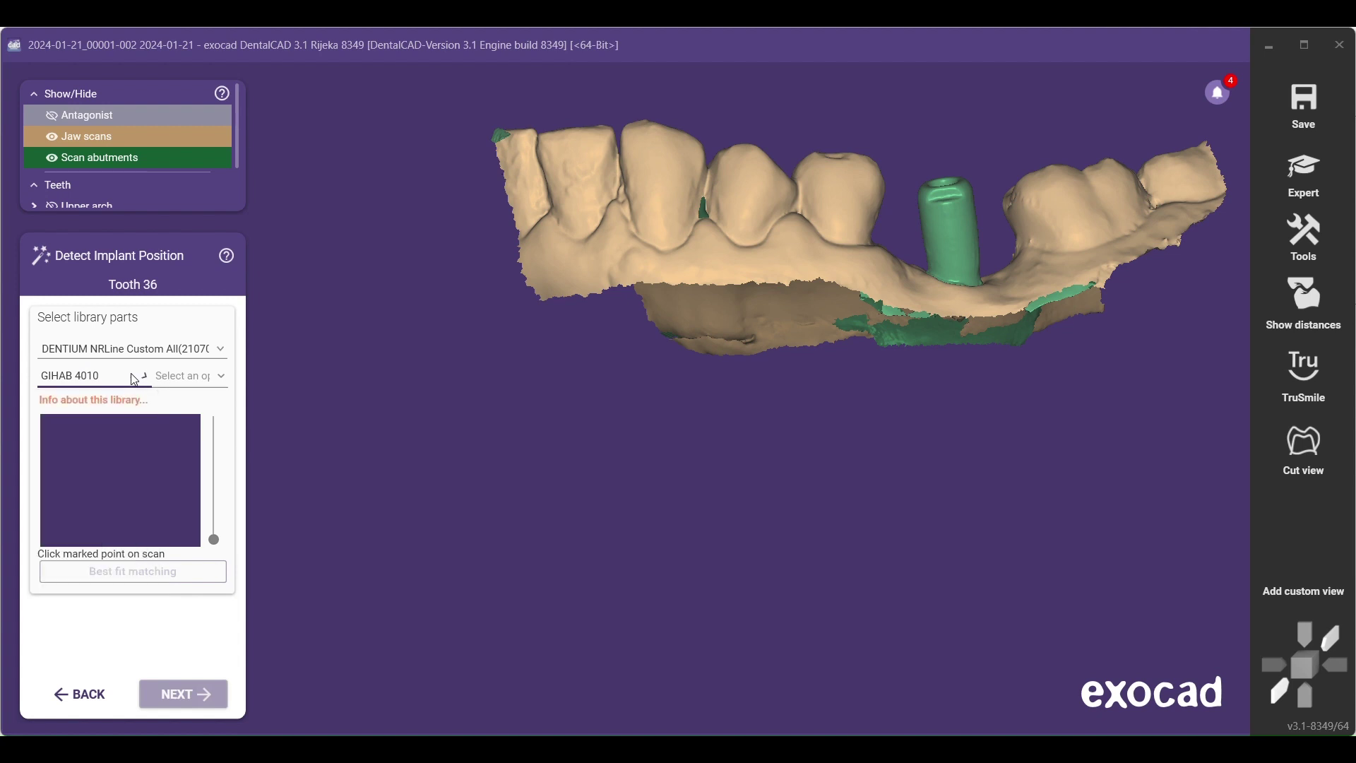
click(135, 378)
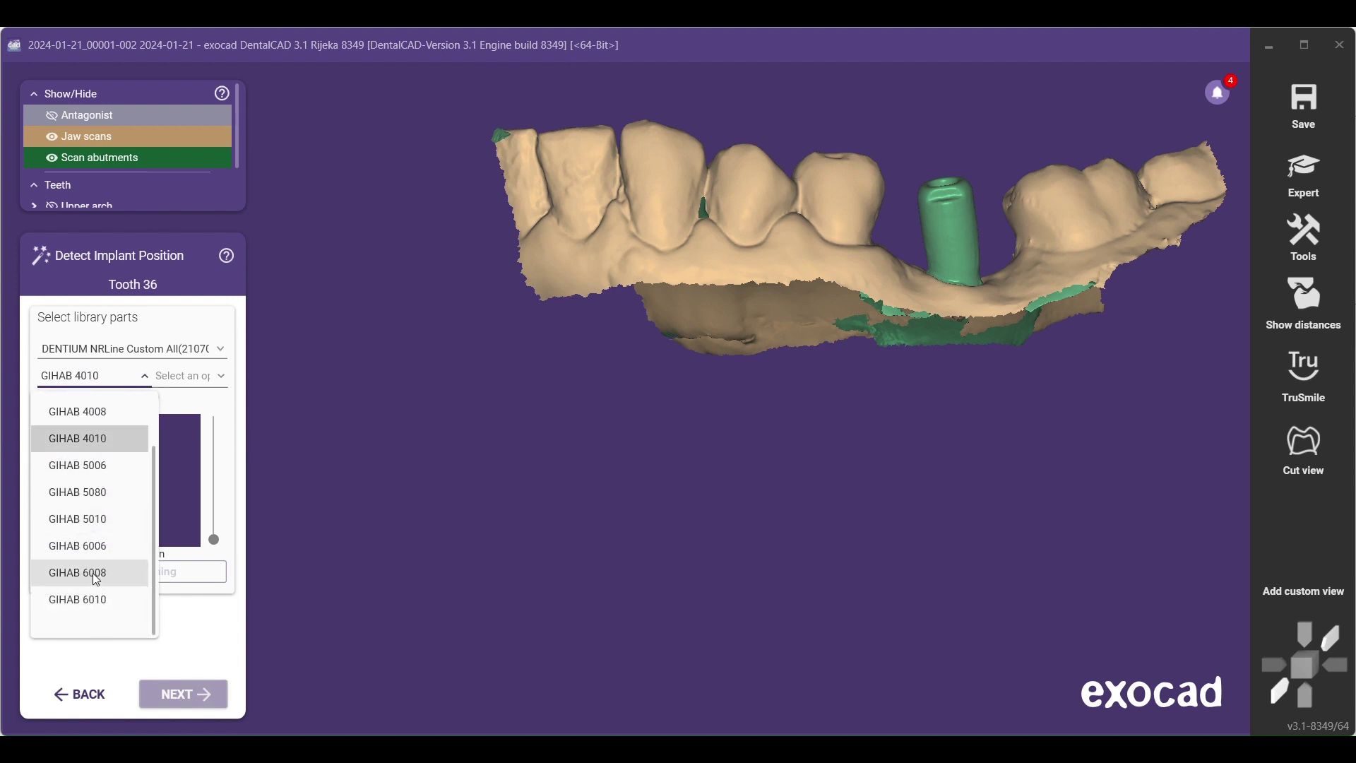
click(198, 379)
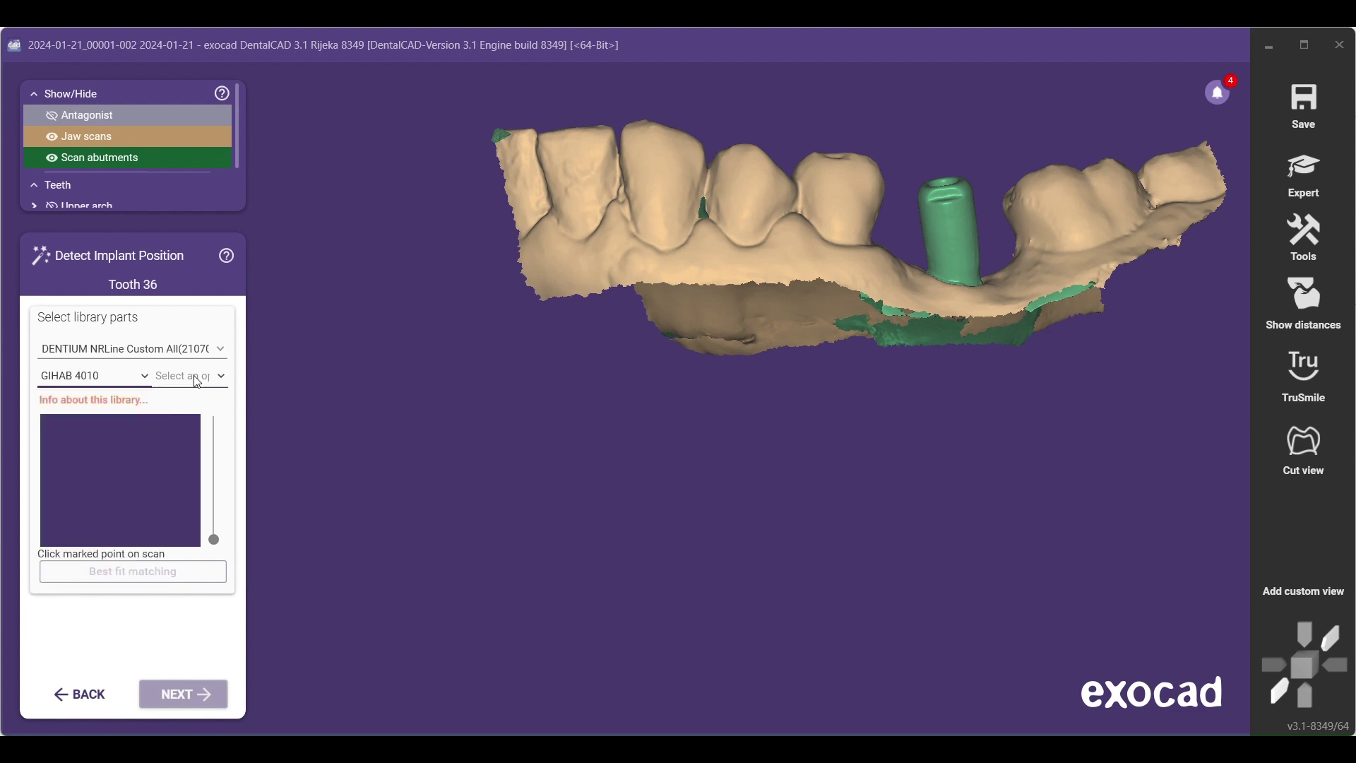
click(198, 379)
Set the tooth 36 implant library to DENTIUM SuperLine Custom ALL(210700), IHAB 4010, Hex, and accept using the unofficial library
click(115, 349)
click(216, 352)
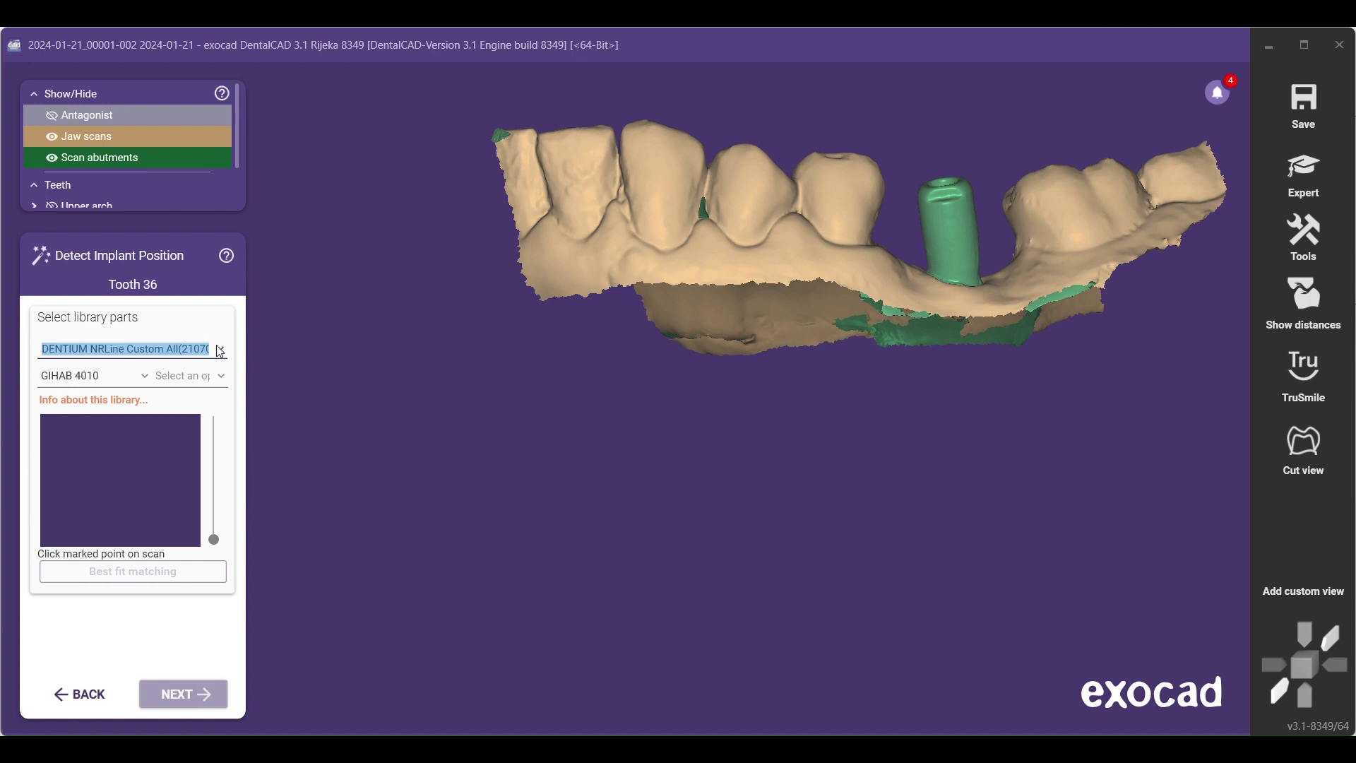
click(220, 352)
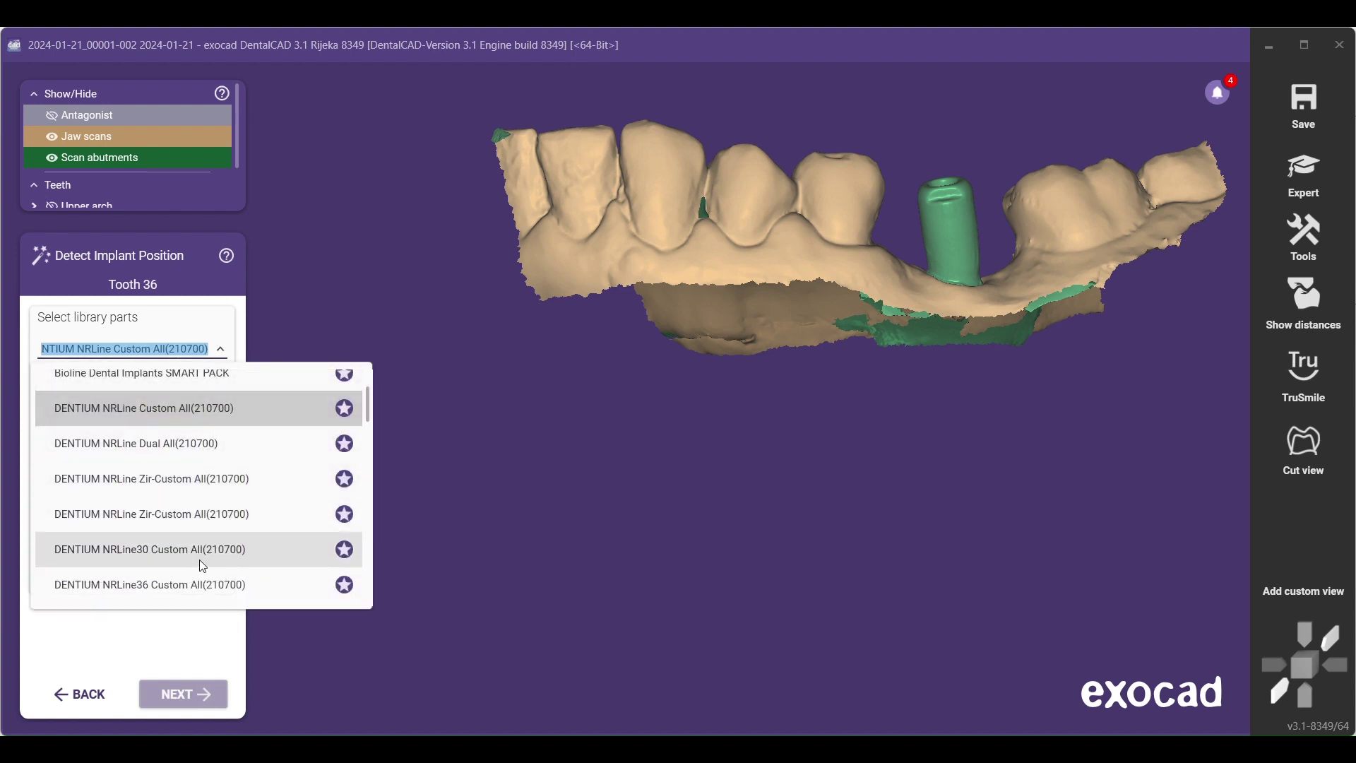
scroll(190, 541, down, 2)
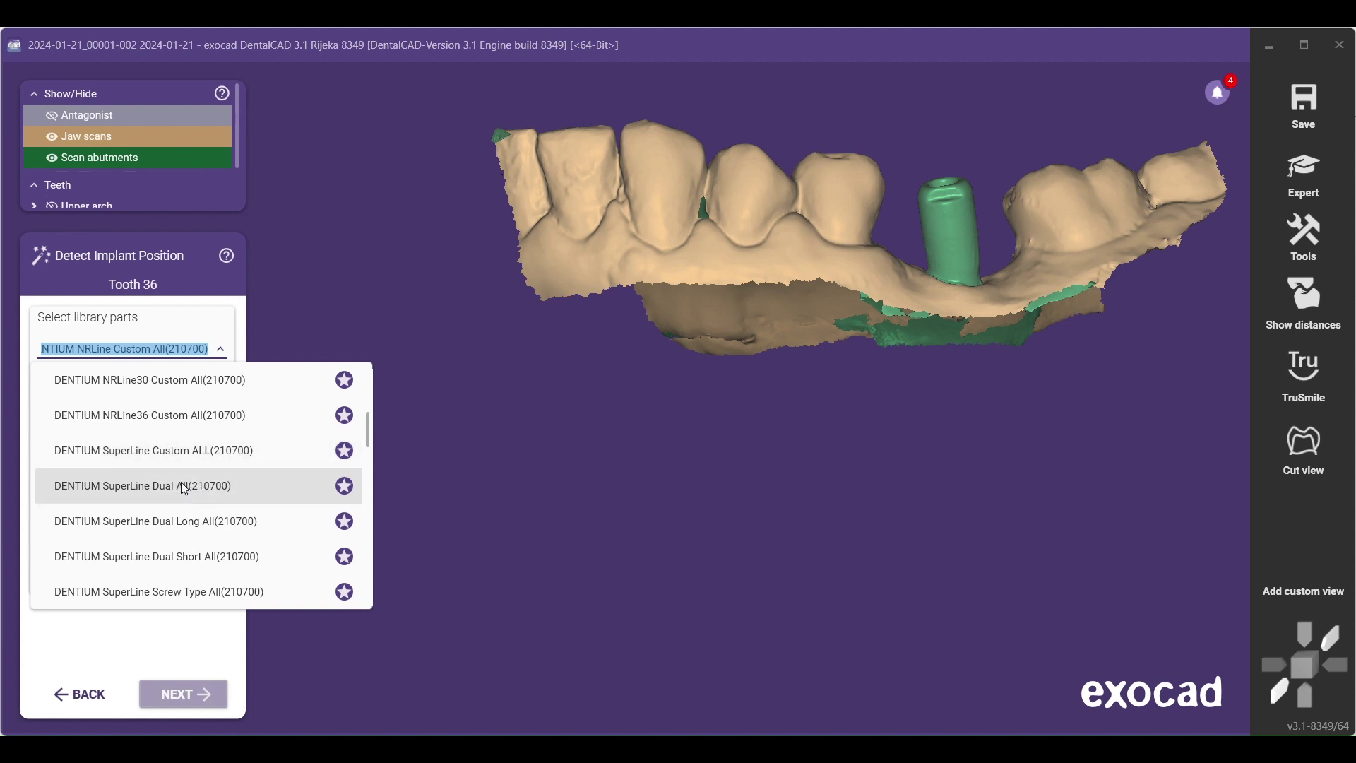
click(191, 452)
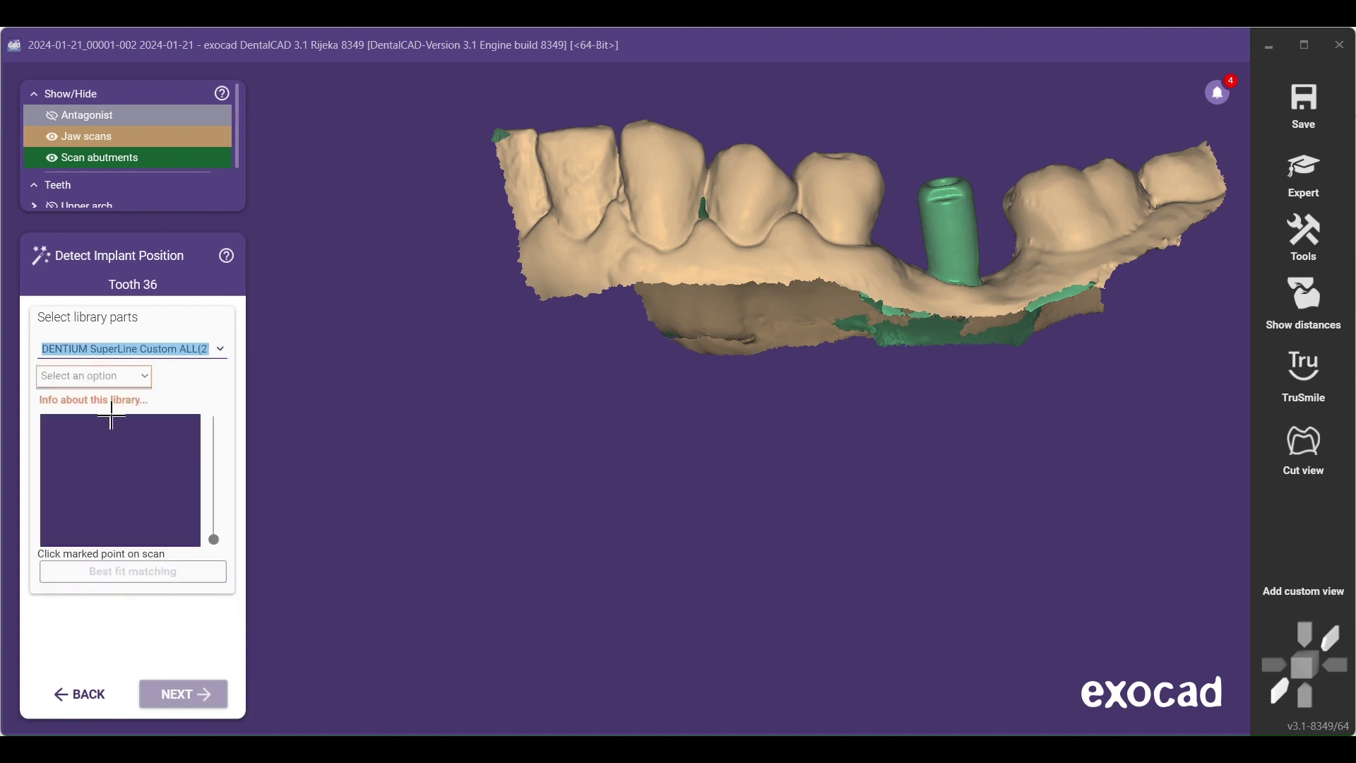
click(104, 379)
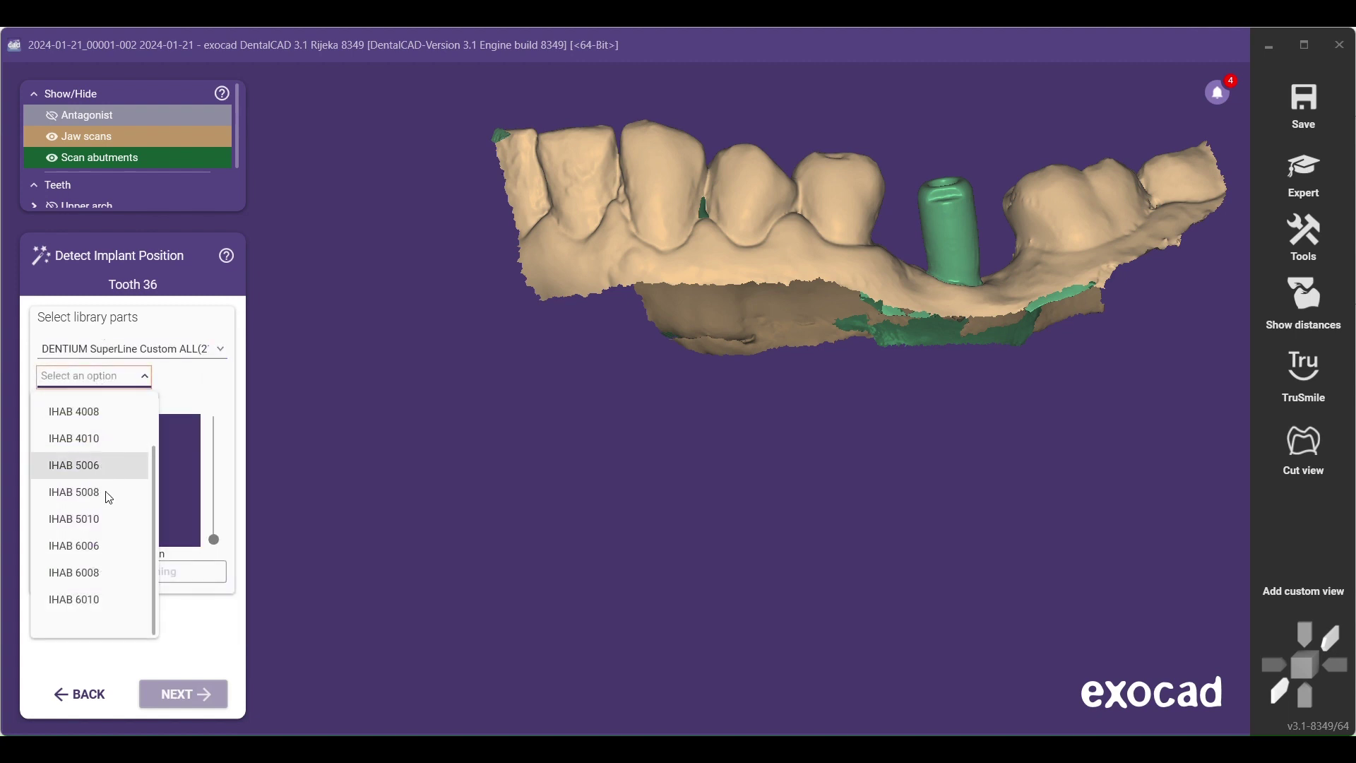
click(104, 440)
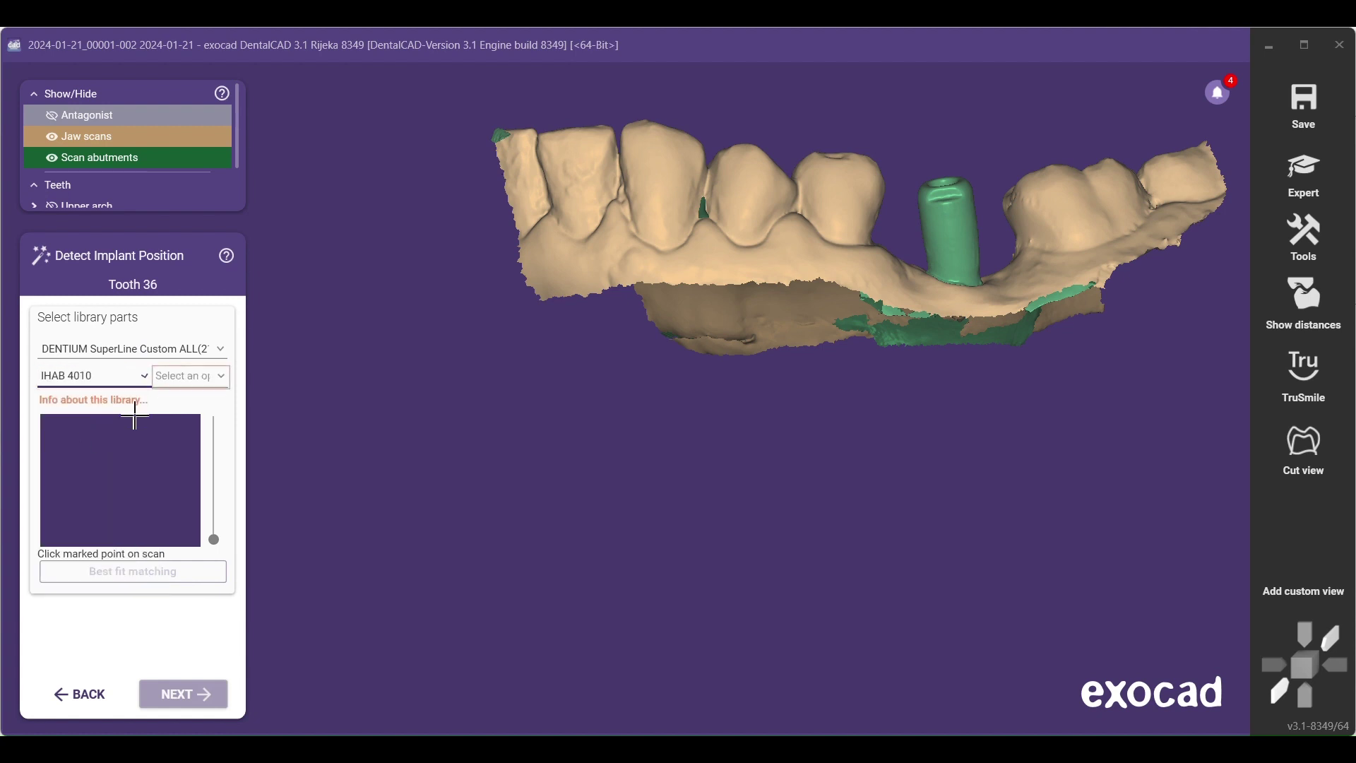
click(170, 380)
click(177, 413)
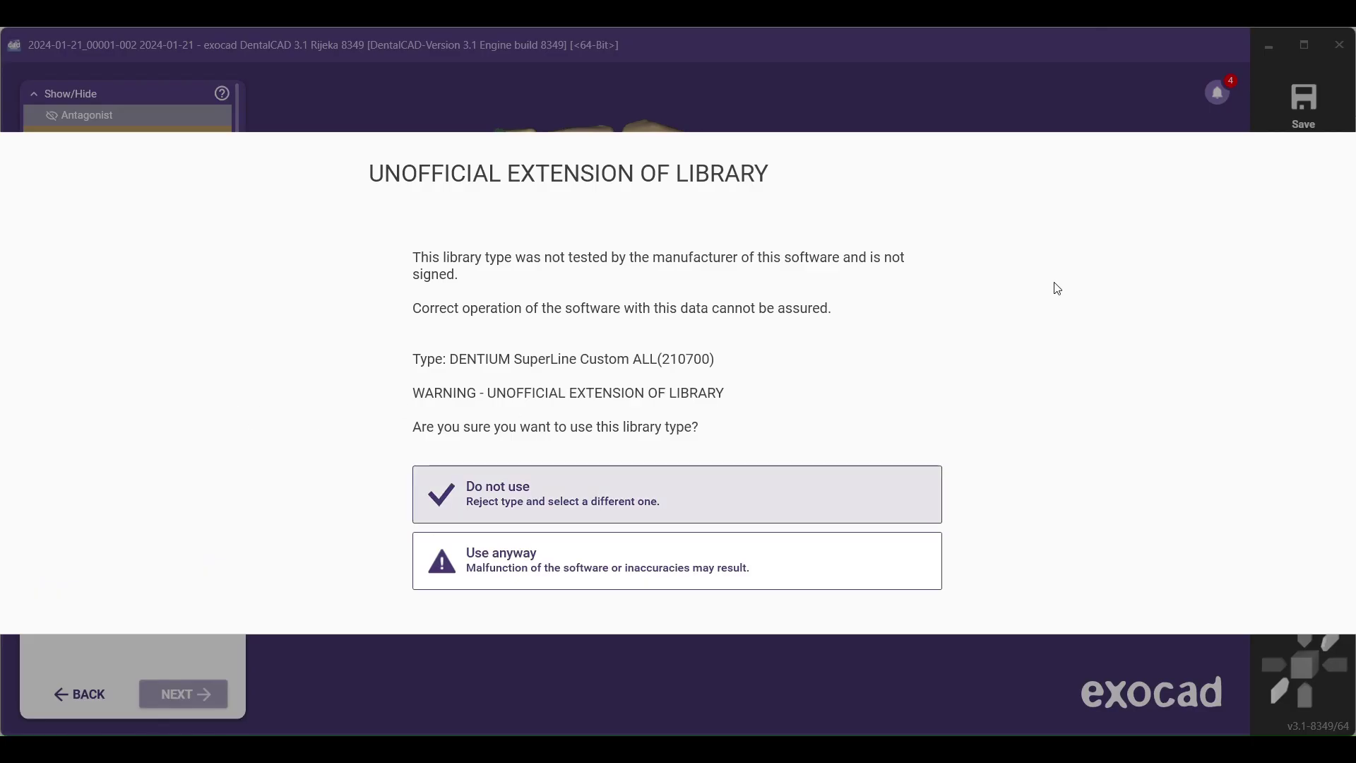
click(715, 546)
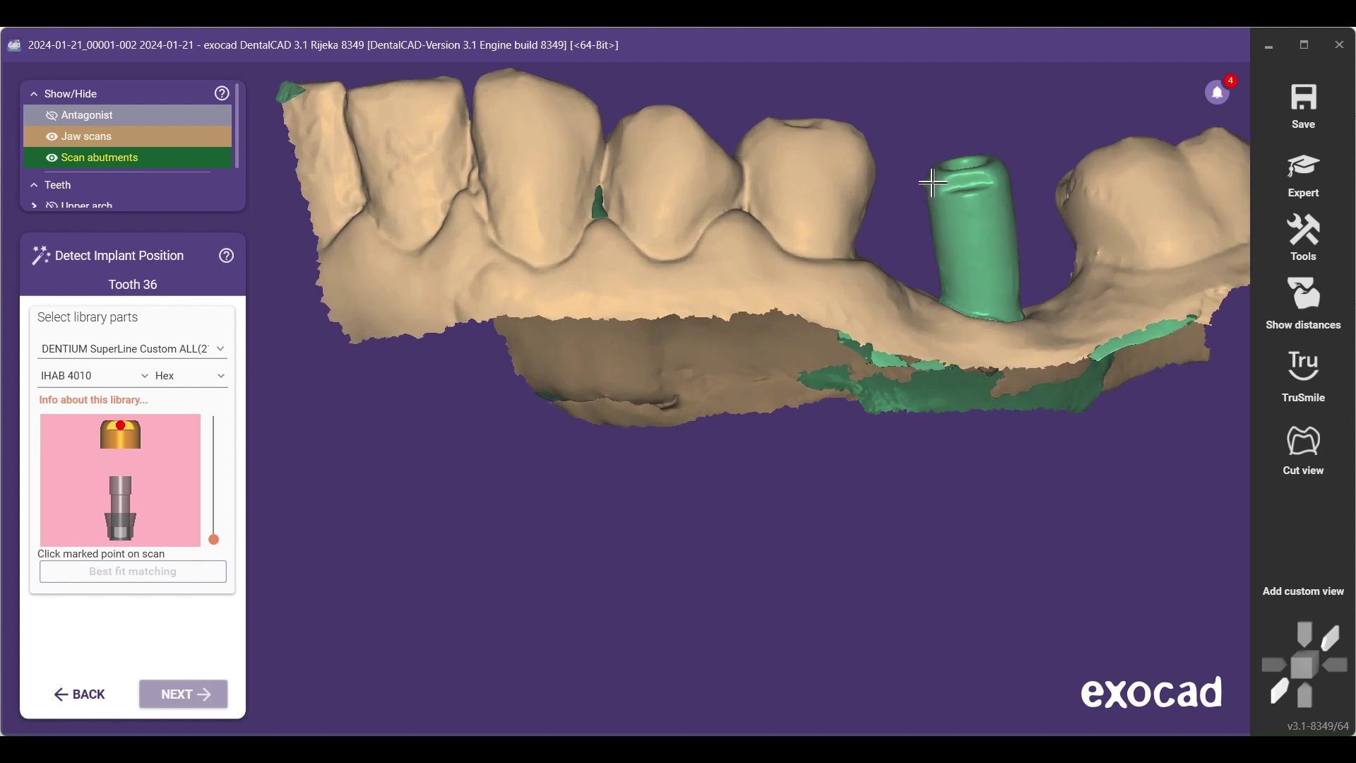
Mark the top of the tooth 36 scan body, limit matching to its uppermost part and run best fit matching
scroll(933, 183, up, 2)
click(964, 179)
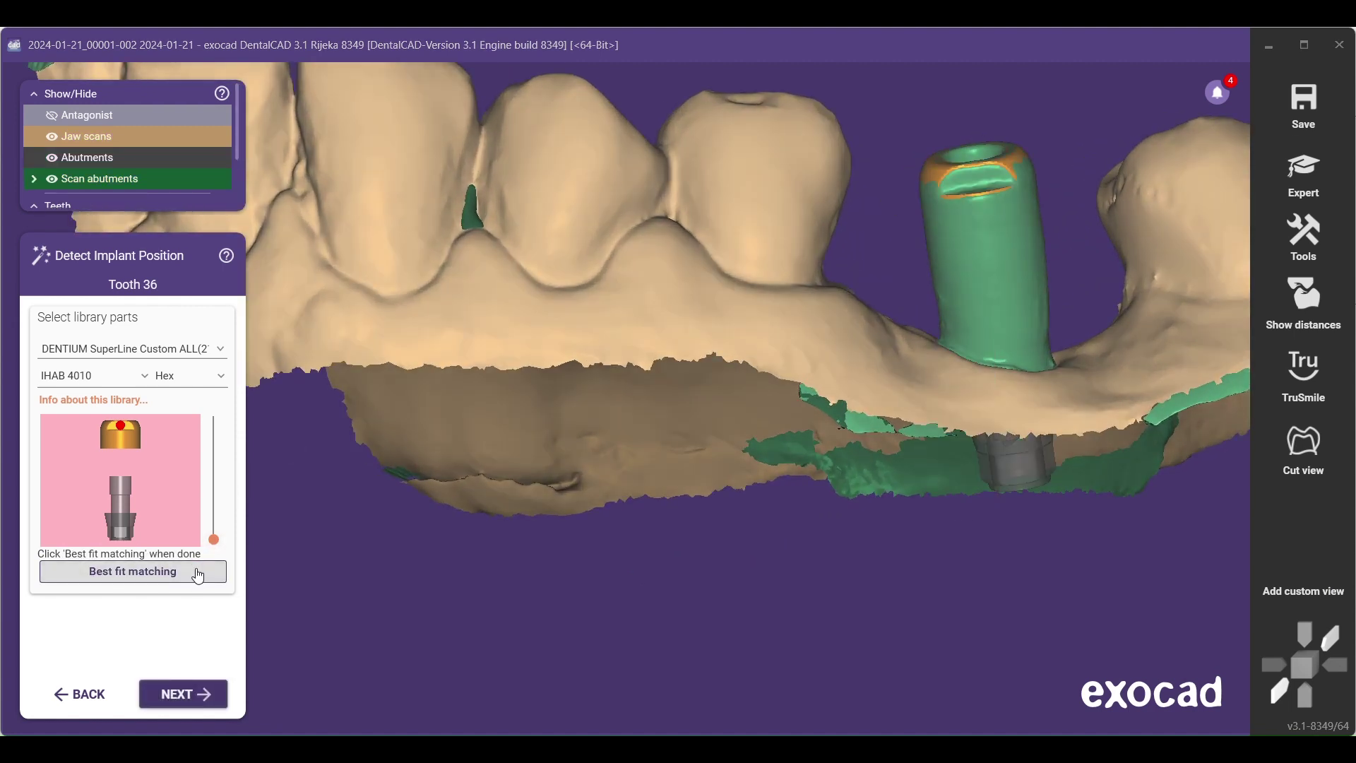
drag(215, 540, 216, 508)
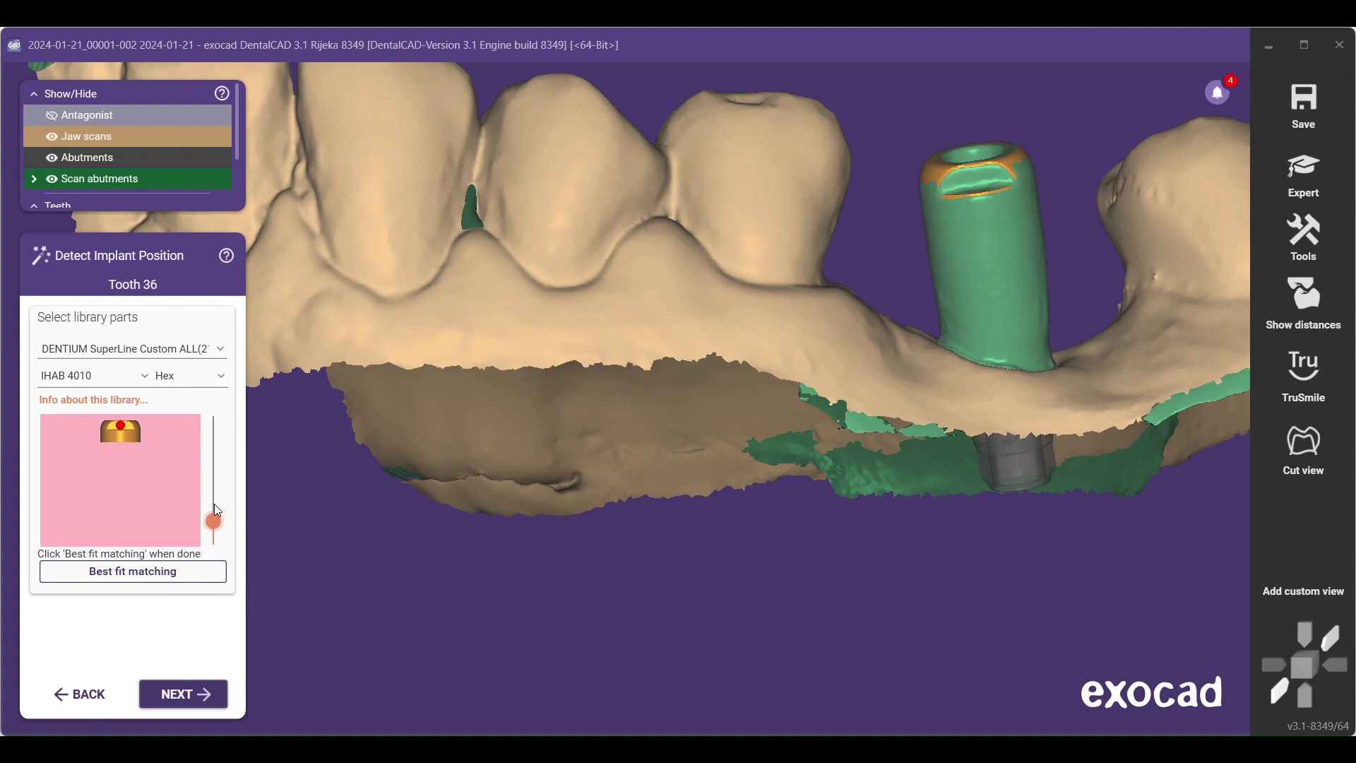
click(207, 572)
click(198, 570)
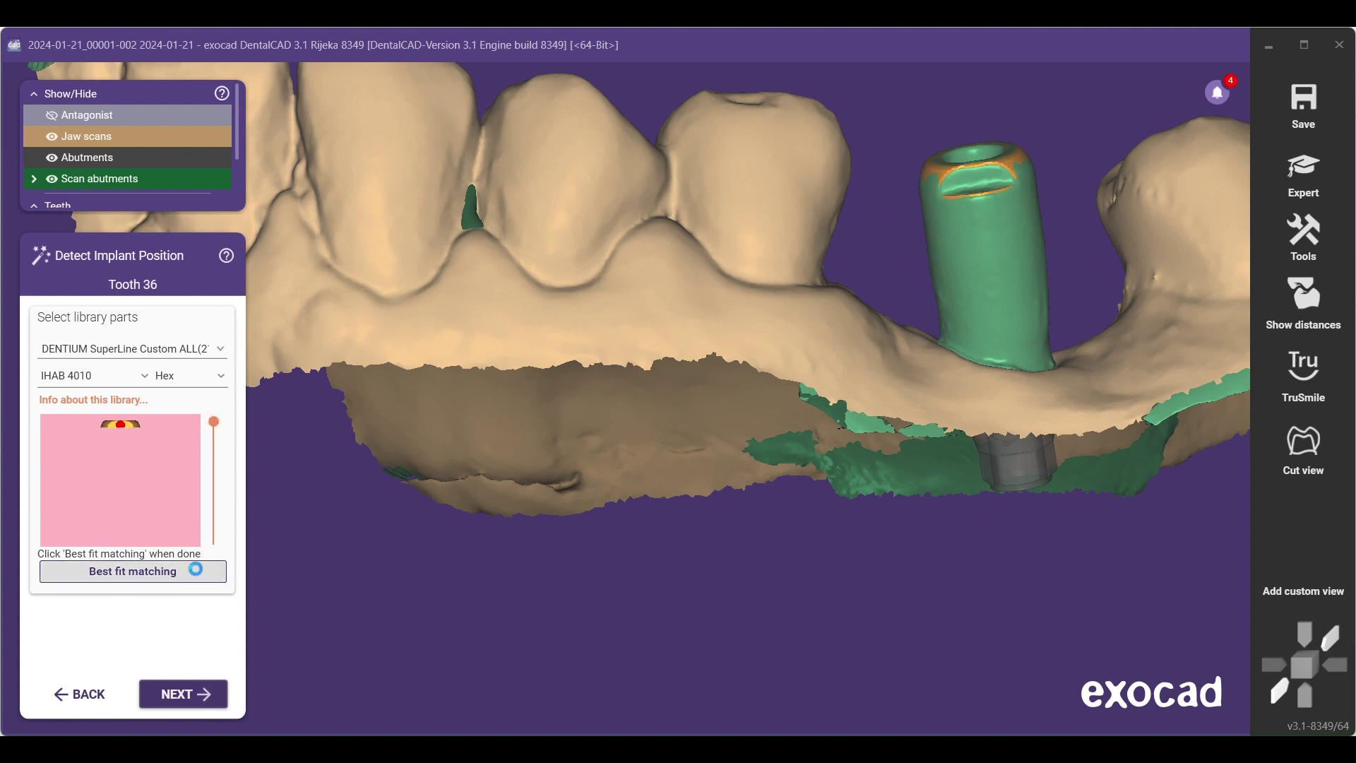
click(66, 571)
Accept the detected implant position and continue past the 3D data editing stage to the emergence profile definition, leaving the scans unmodified
click(176, 689)
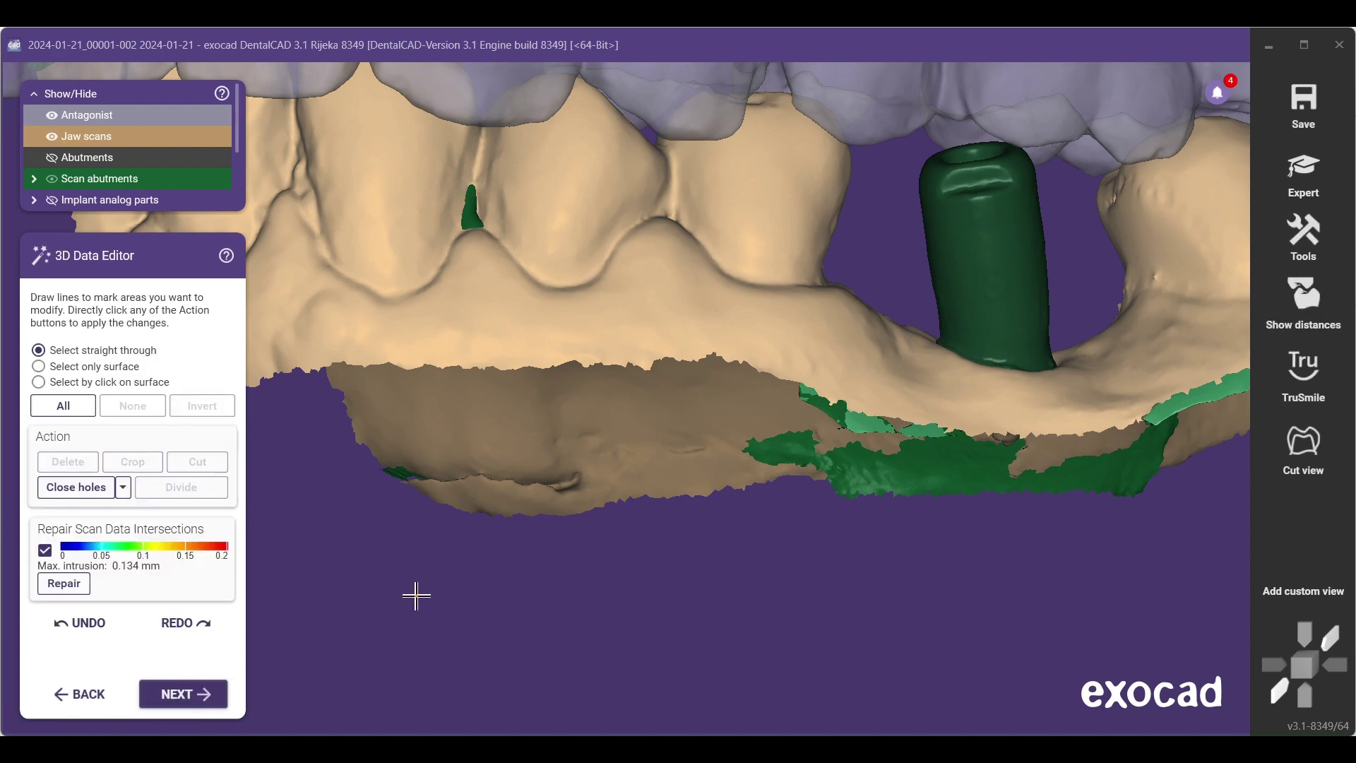
scroll(418, 596, down, 3)
right_drag(427, 595, 318, 639)
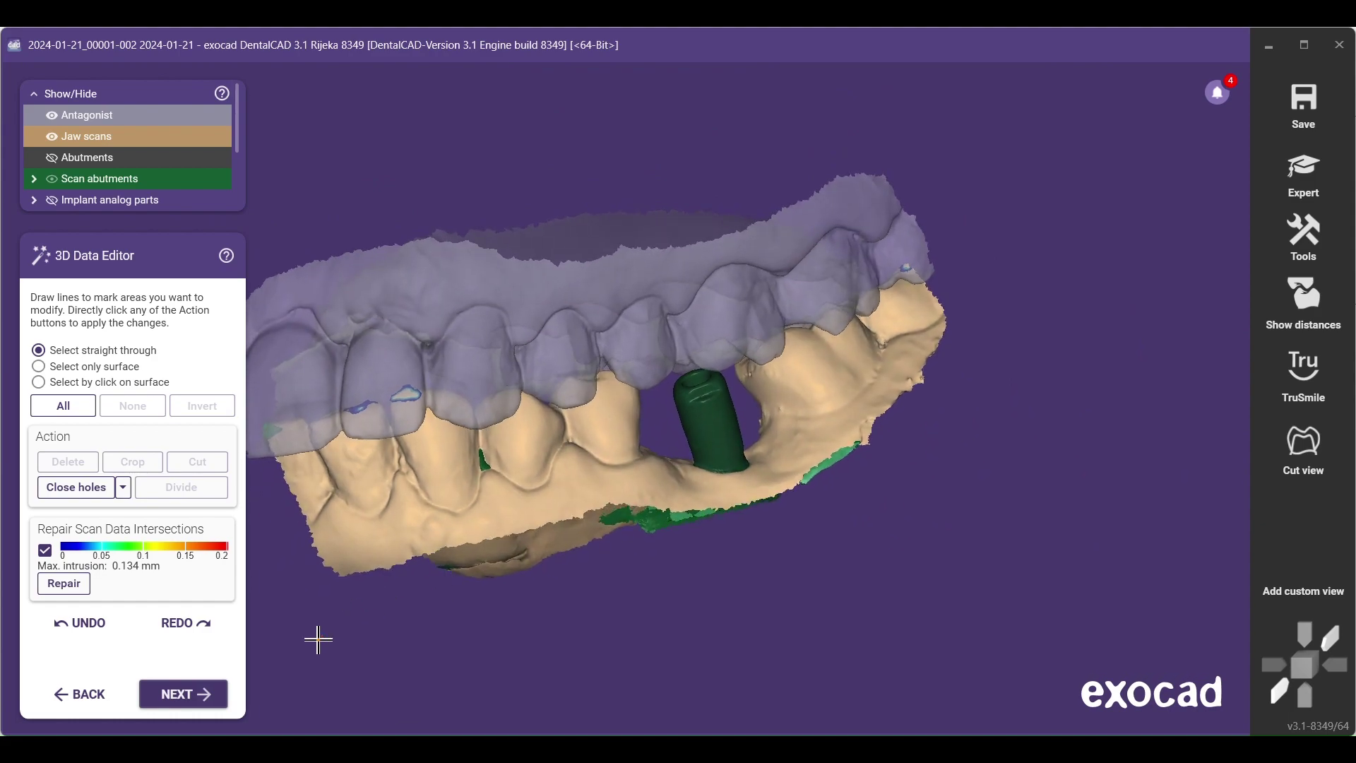
click(213, 698)
click(553, 436)
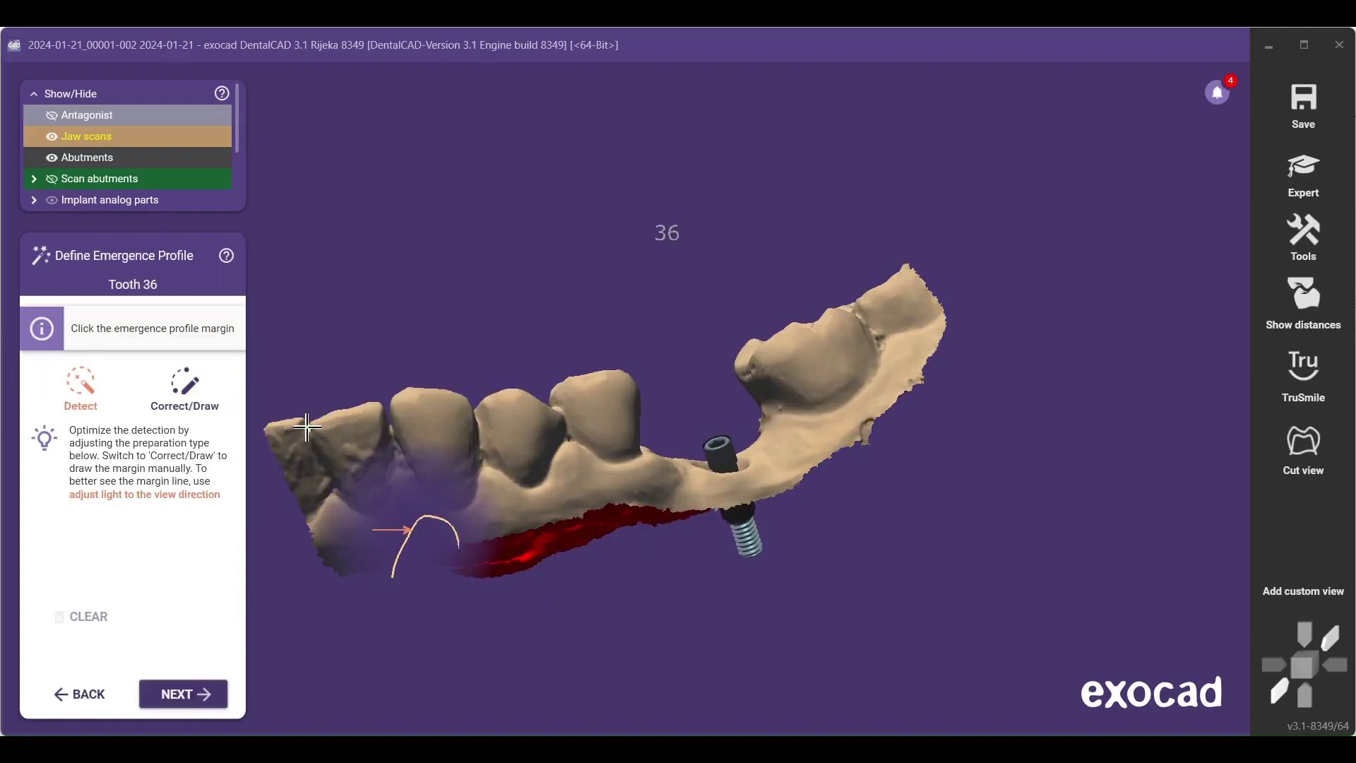
Manually draw the tooth 36 emergence profile margin as a closed loop of points around the rim of the gingival opening
click(157, 420)
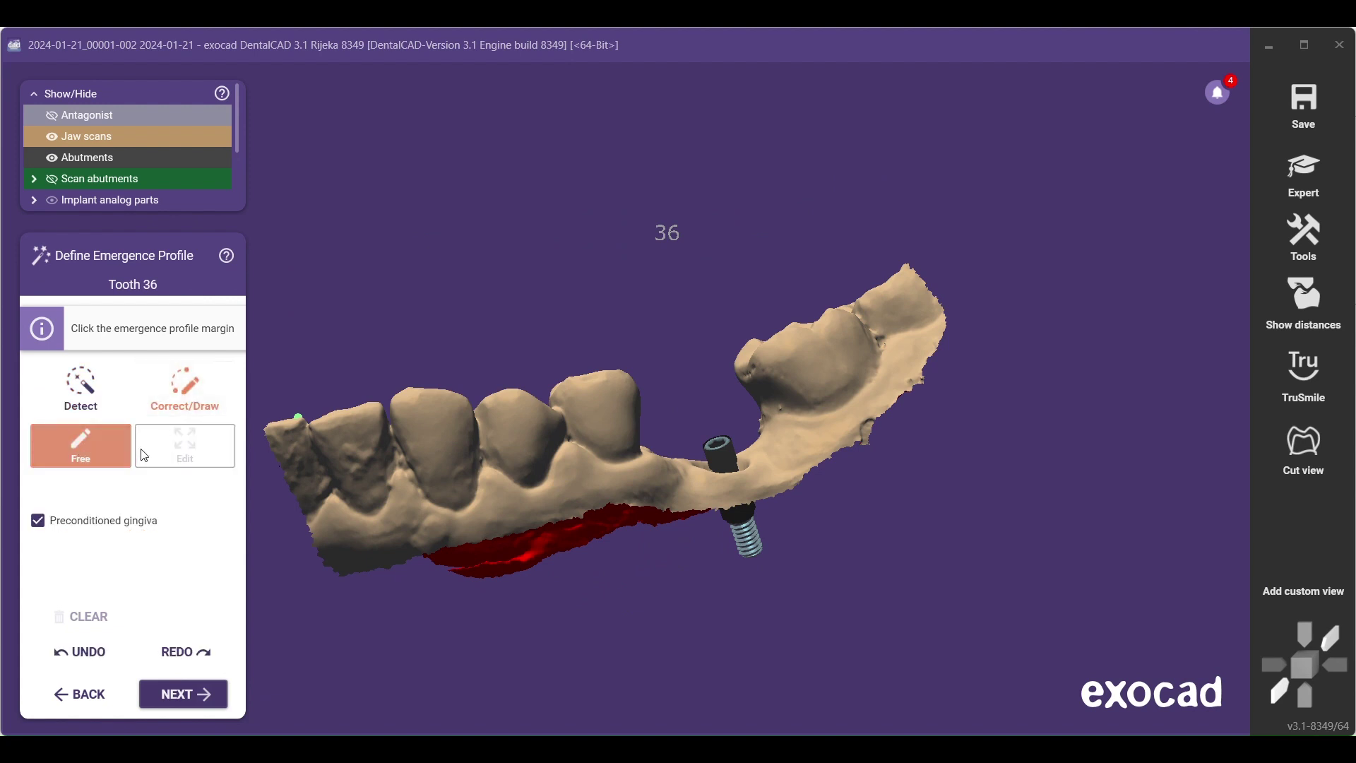
right_drag(571, 534, 571, 528)
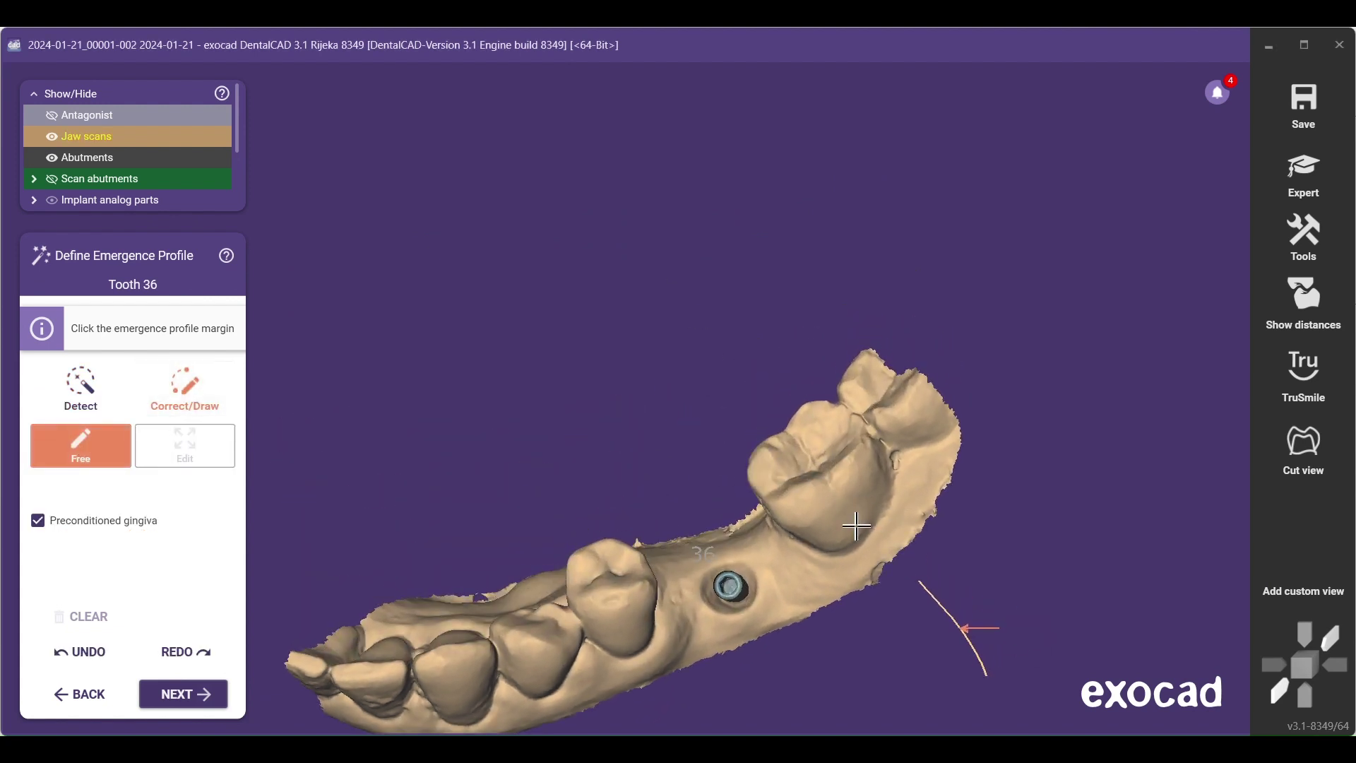
ctrl+right_drag(857, 526, 858, 433)
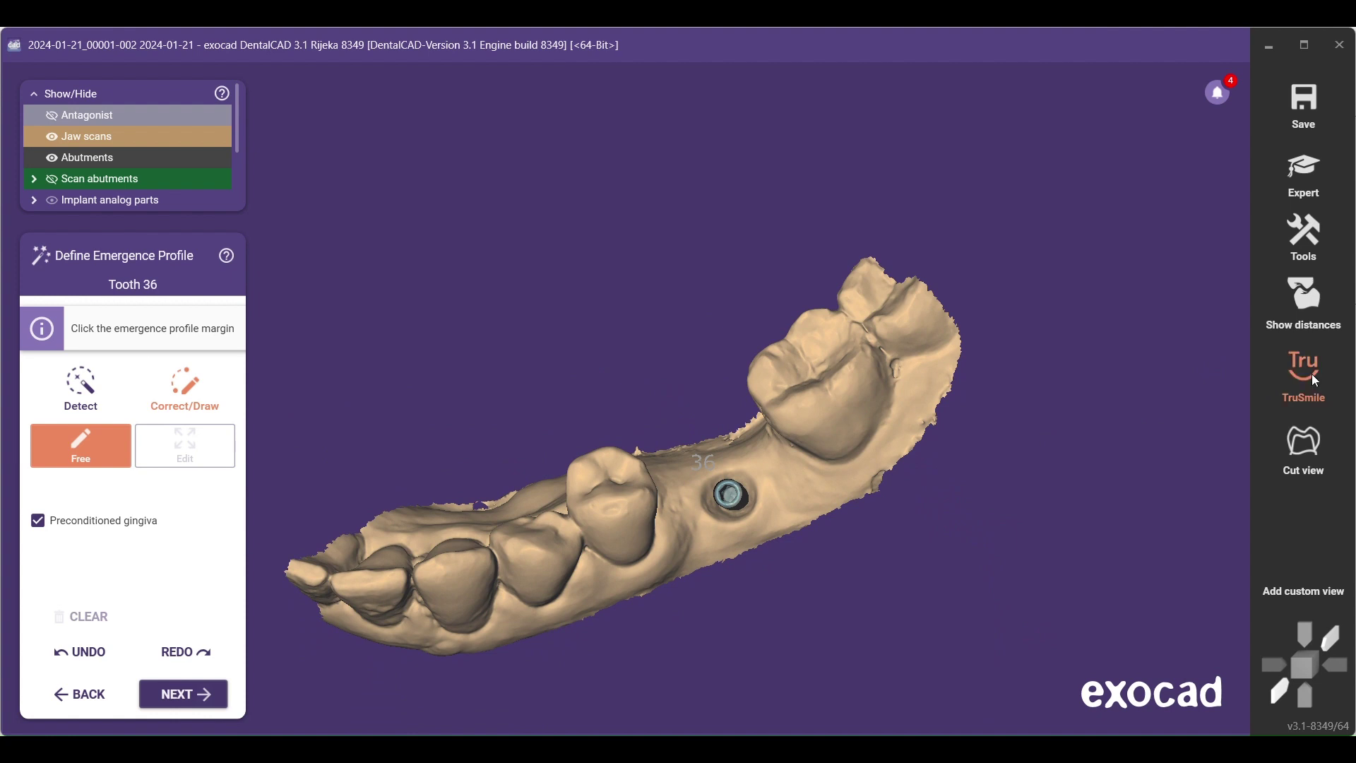
scroll(702, 491, up, 6)
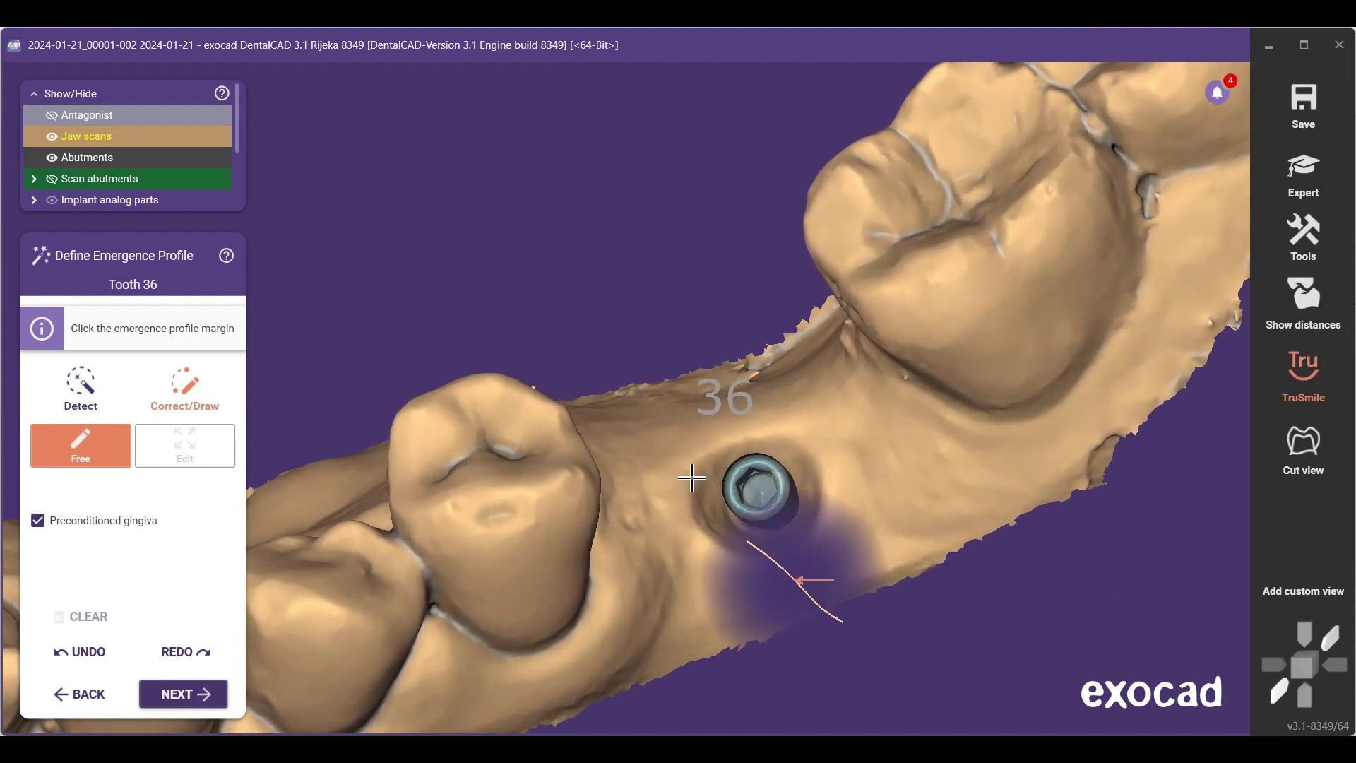
scroll(692, 479, up, 4)
click(713, 442)
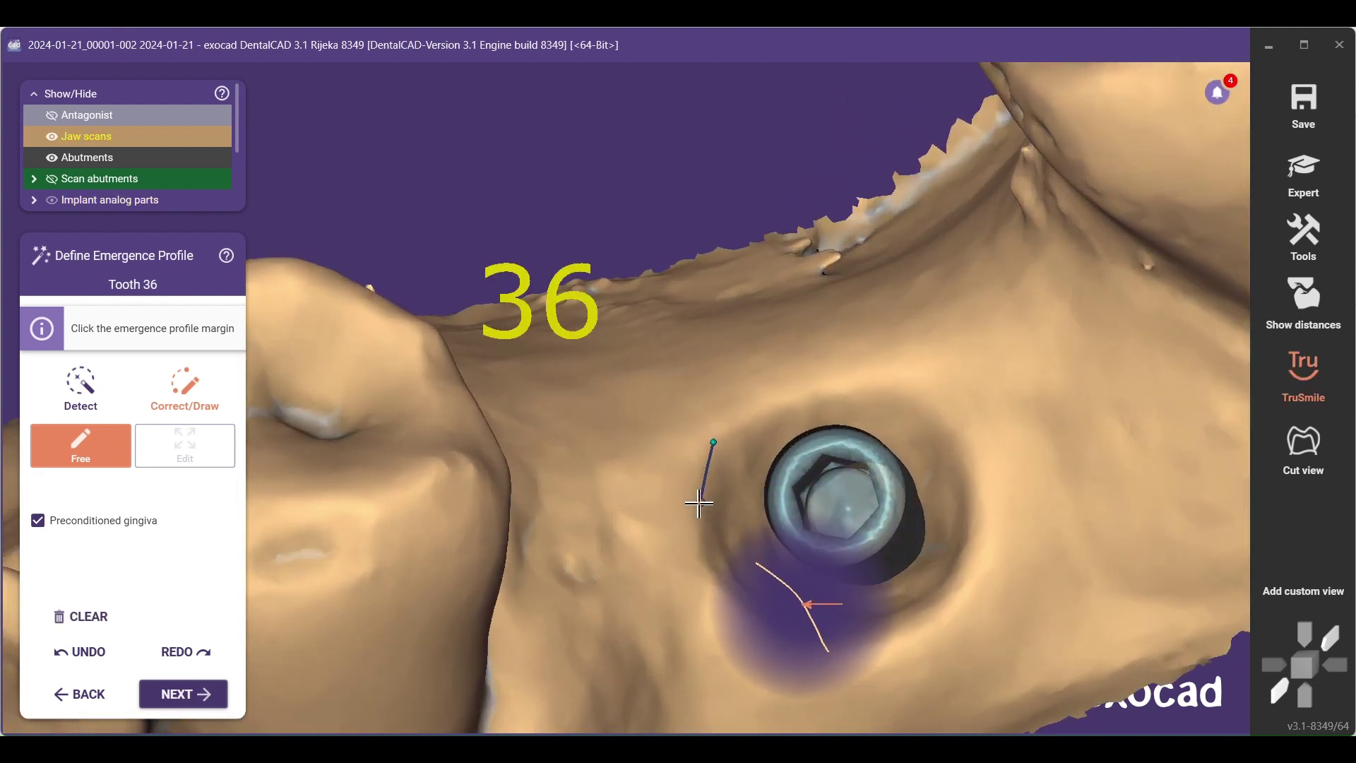
click(701, 503)
click(708, 559)
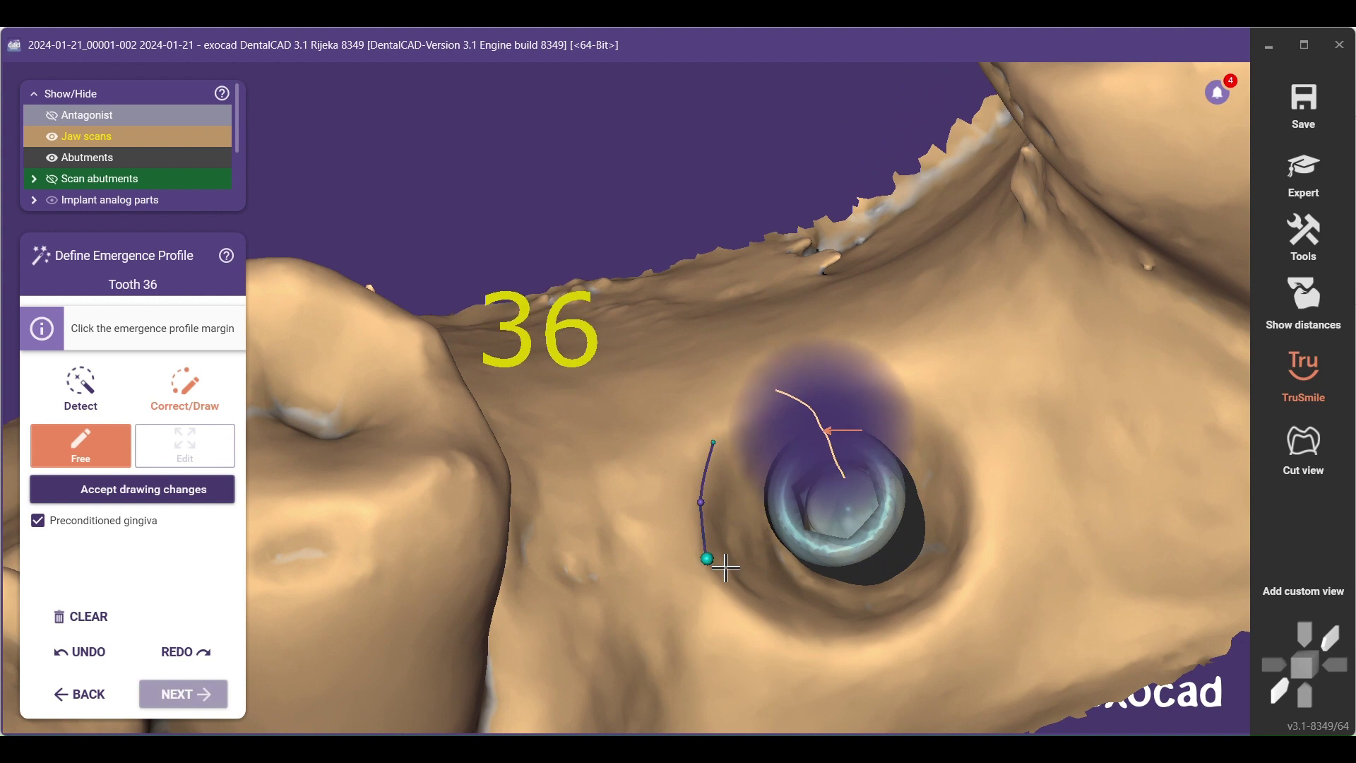
click(758, 615)
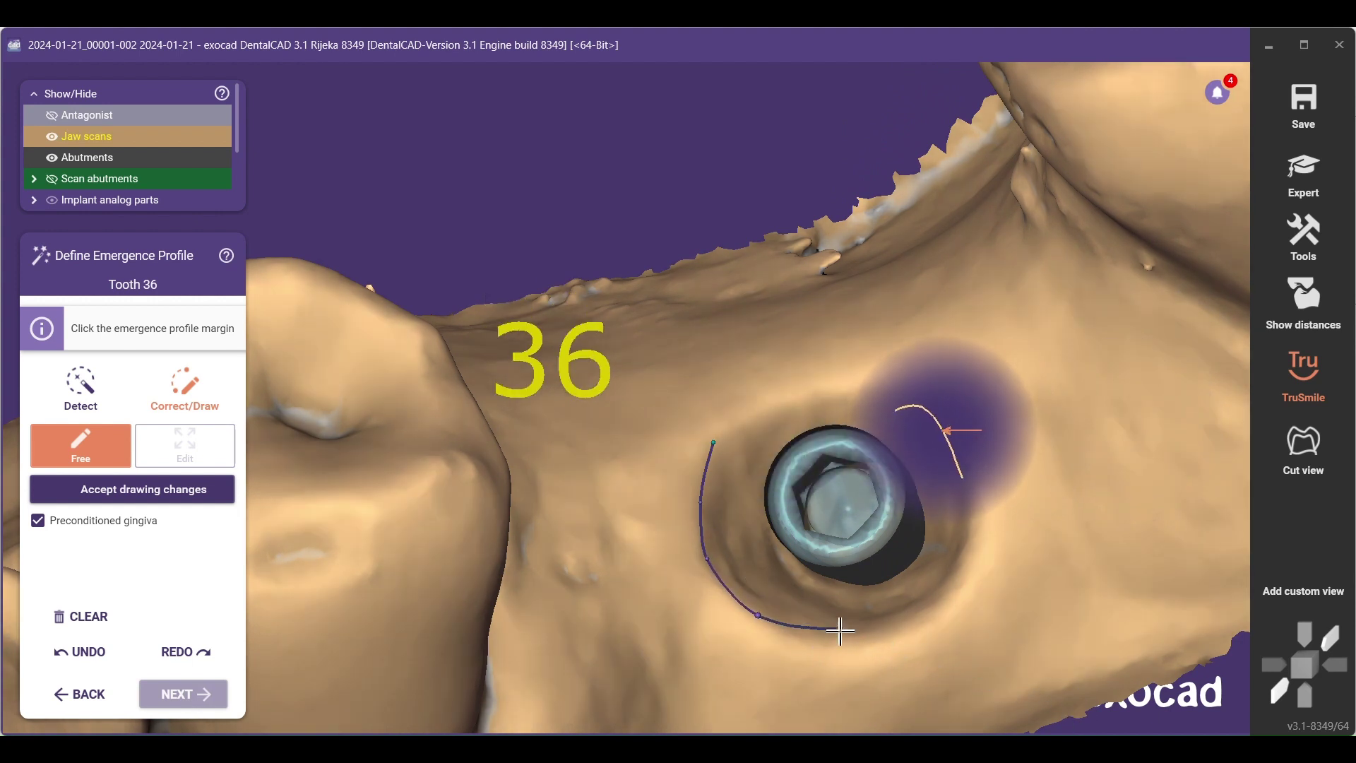
click(927, 608)
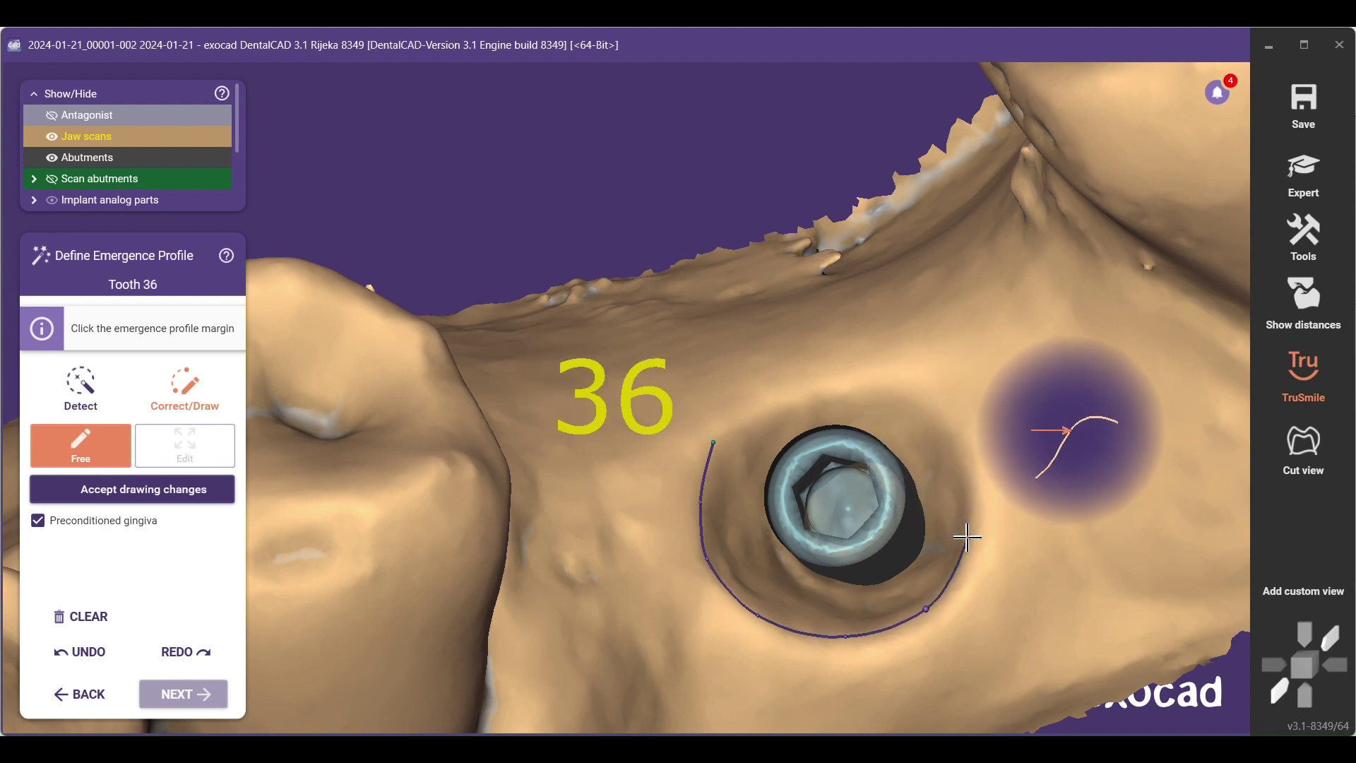
click(964, 452)
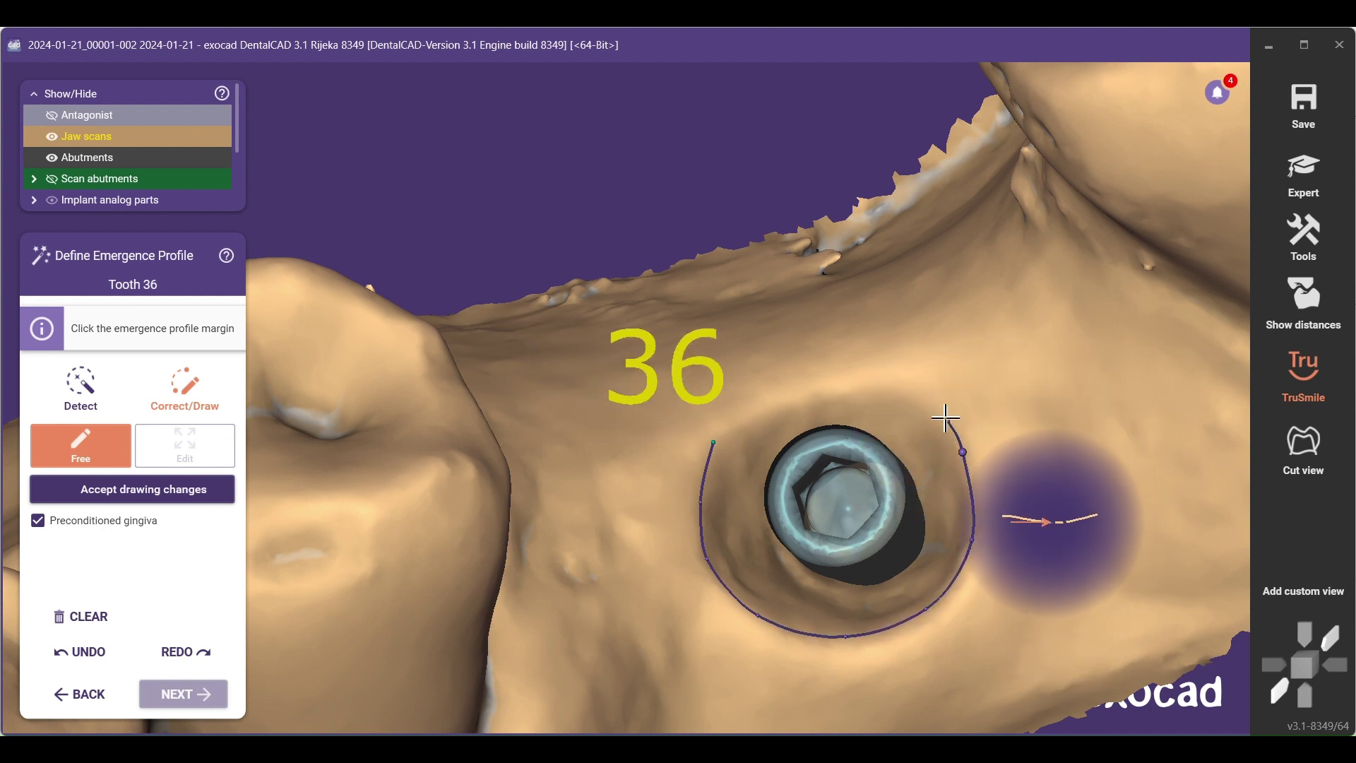
click(910, 403)
click(838, 389)
click(773, 422)
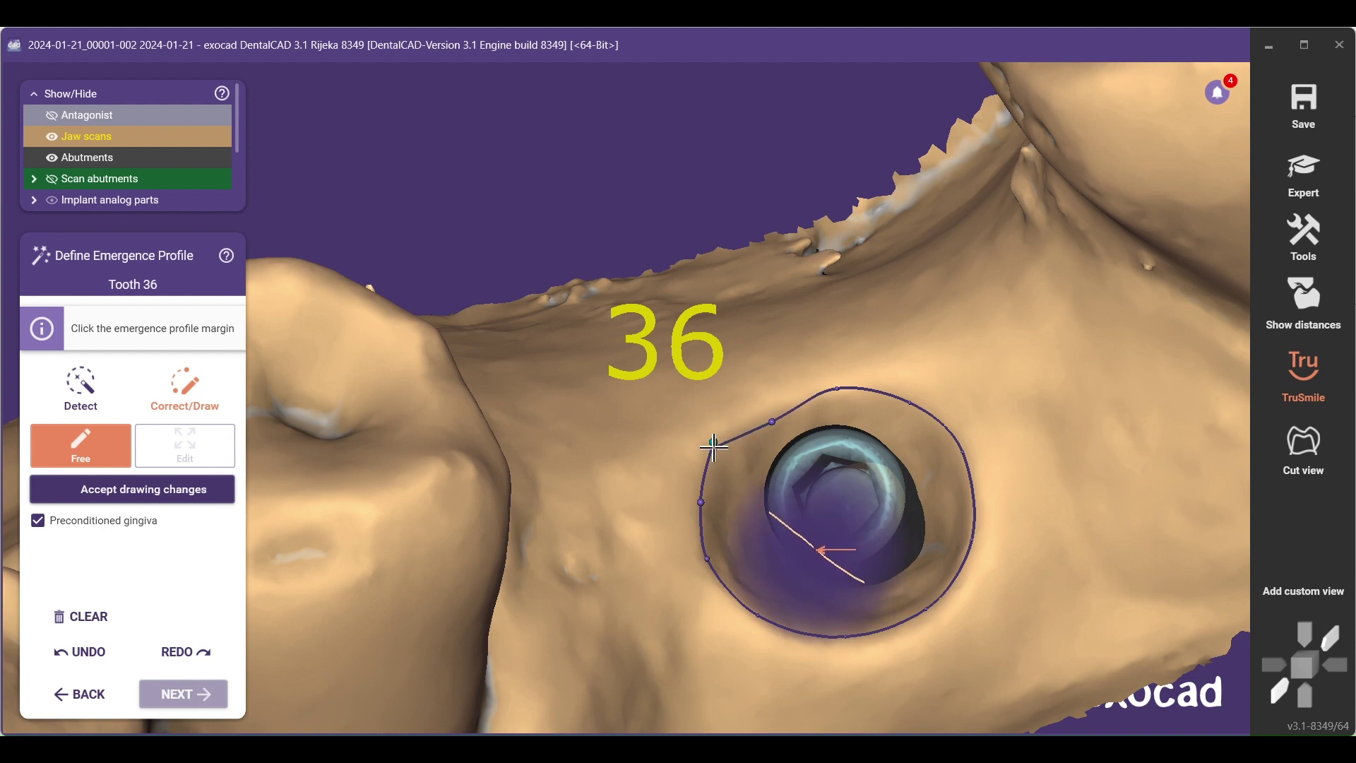
click(715, 446)
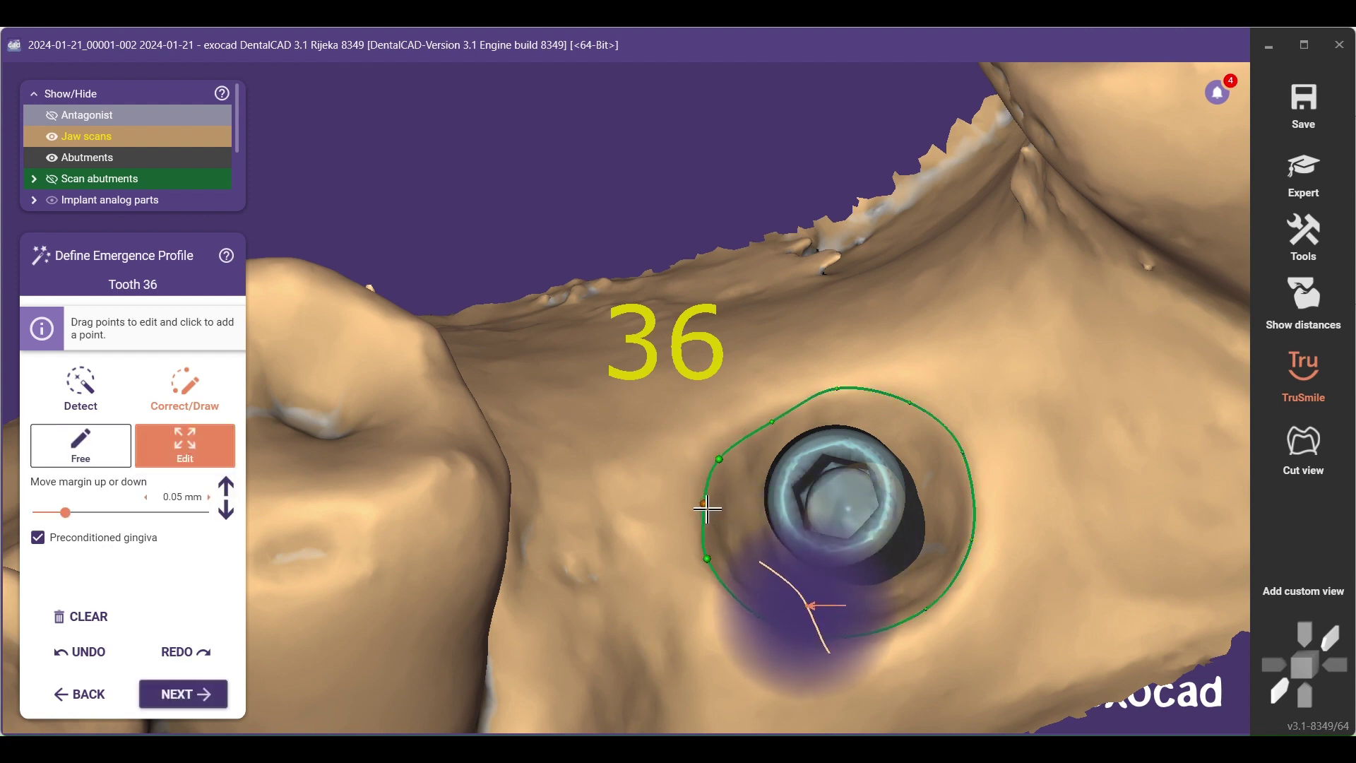
Refine the tooth 36 margin by moving its points slightly inward around the opening's rim, and accept the emergence profile
drag(707, 508, 711, 555)
drag(750, 609, 759, 609)
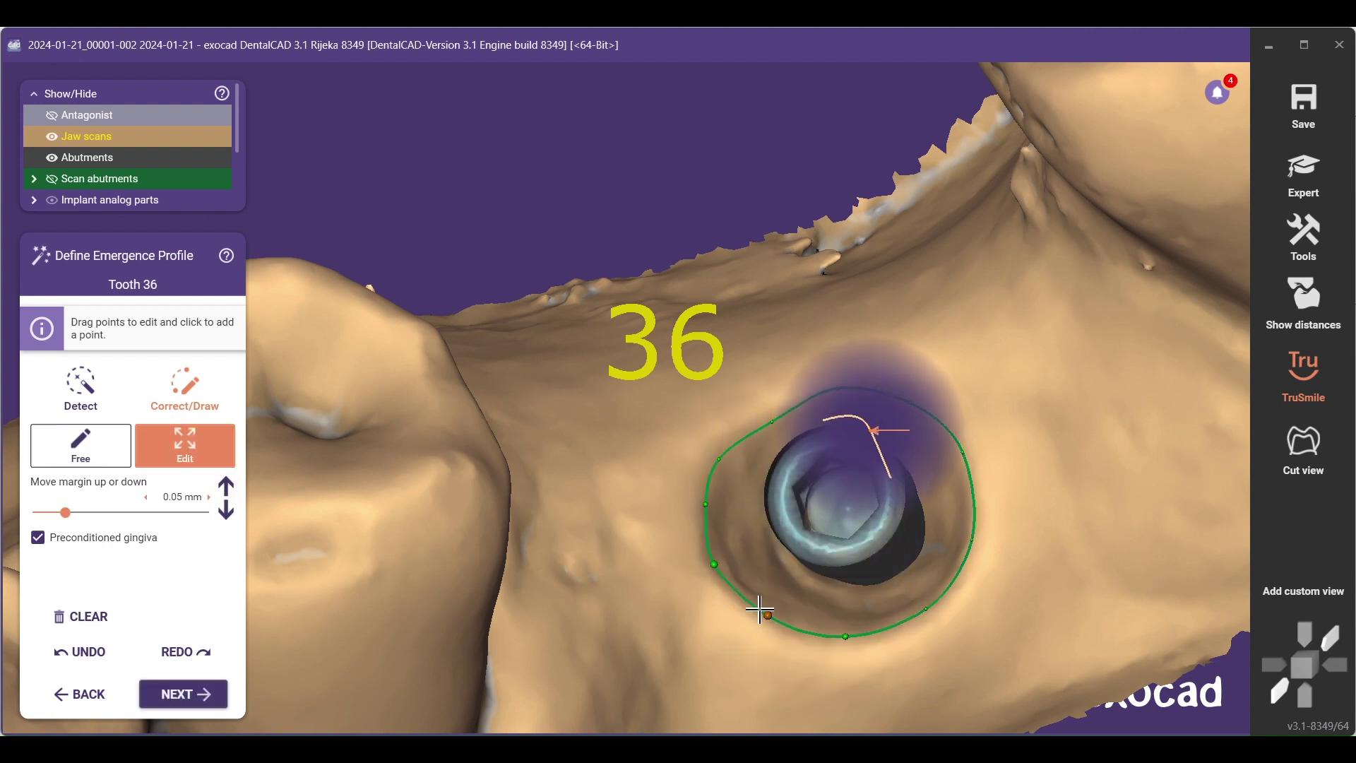
drag(846, 635, 851, 628)
drag(926, 609, 926, 603)
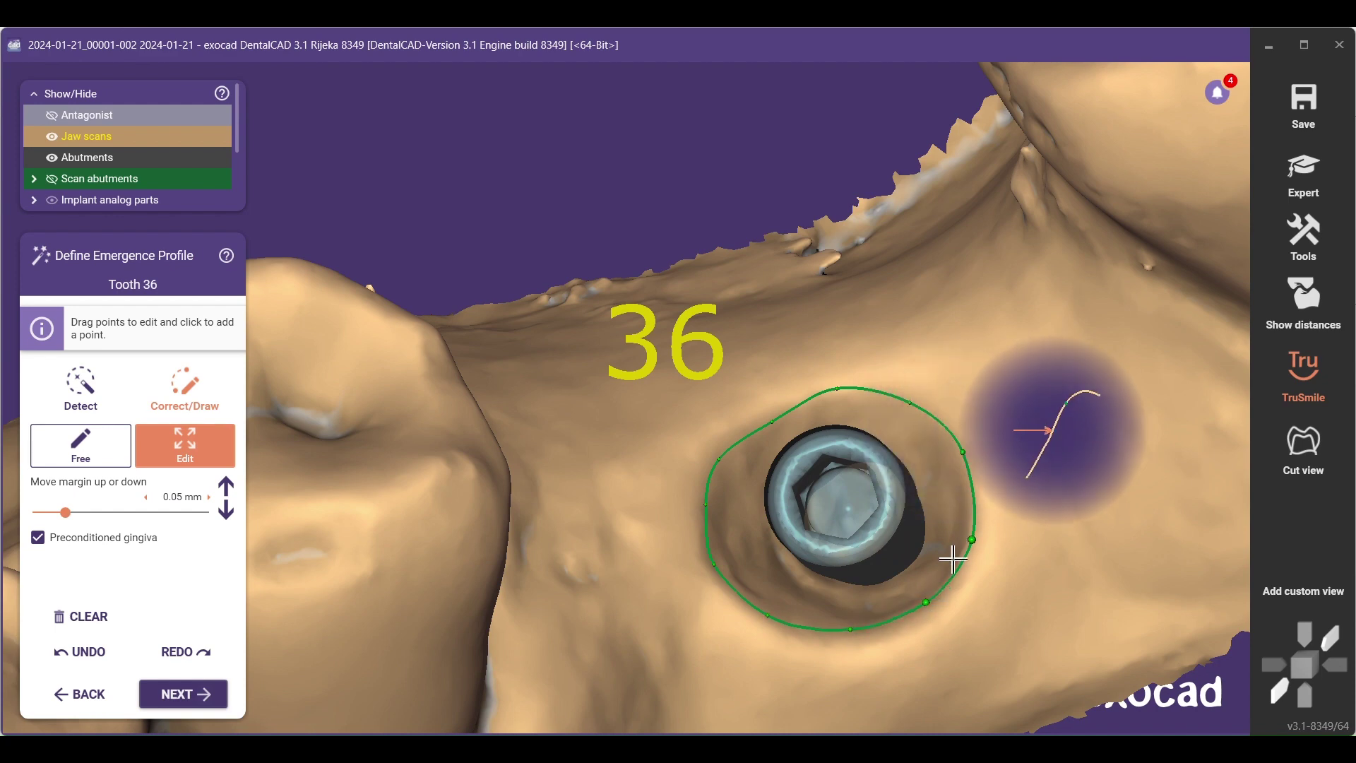
mouse_move(972, 540)
mouse_down()
mouse_move(962, 527)
mouse_move(967, 540)
mouse_up()
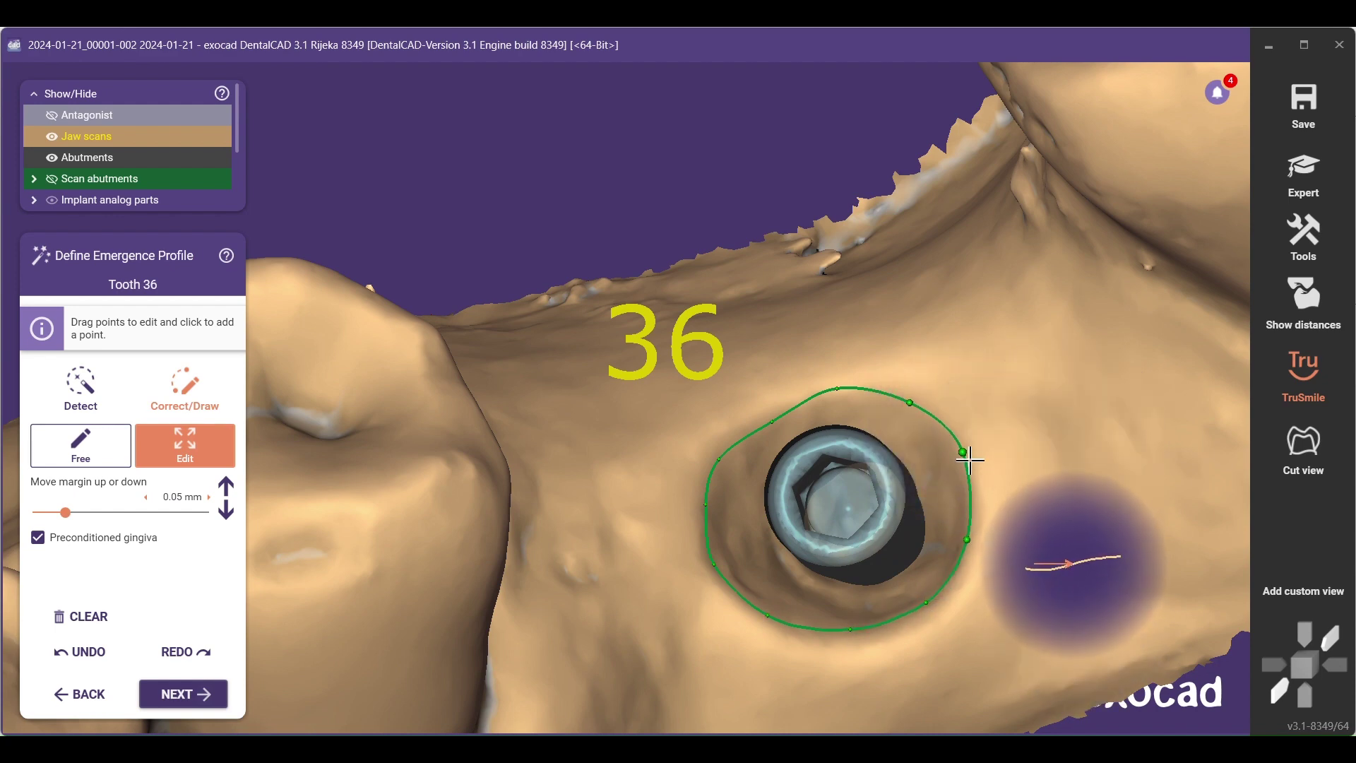
mouse_move(881, 558)
right_down()
mouse_move(887, 589)
mouse_move(876, 582)
mouse_move(894, 574)
mouse_move(876, 576)
right_up()
right_drag(666, 248, 811, 378)
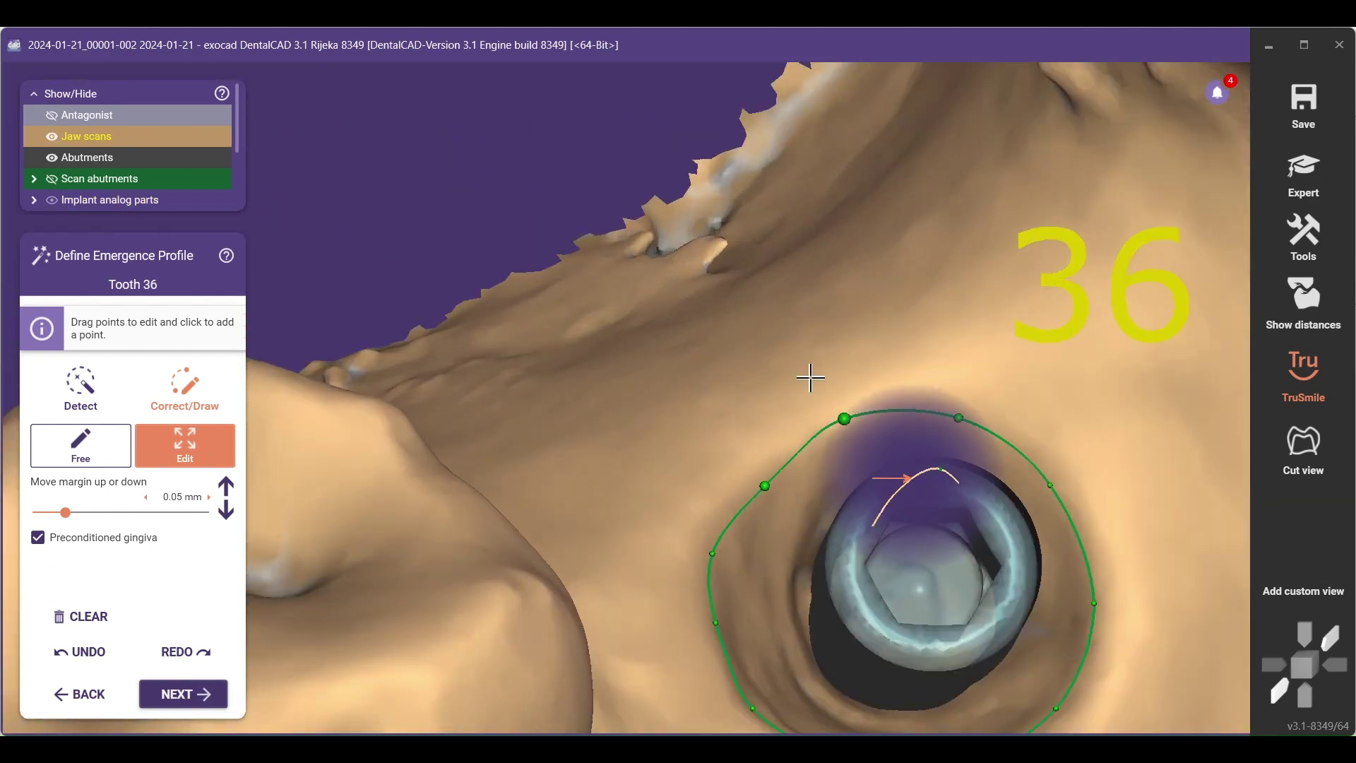
drag(836, 414, 831, 425)
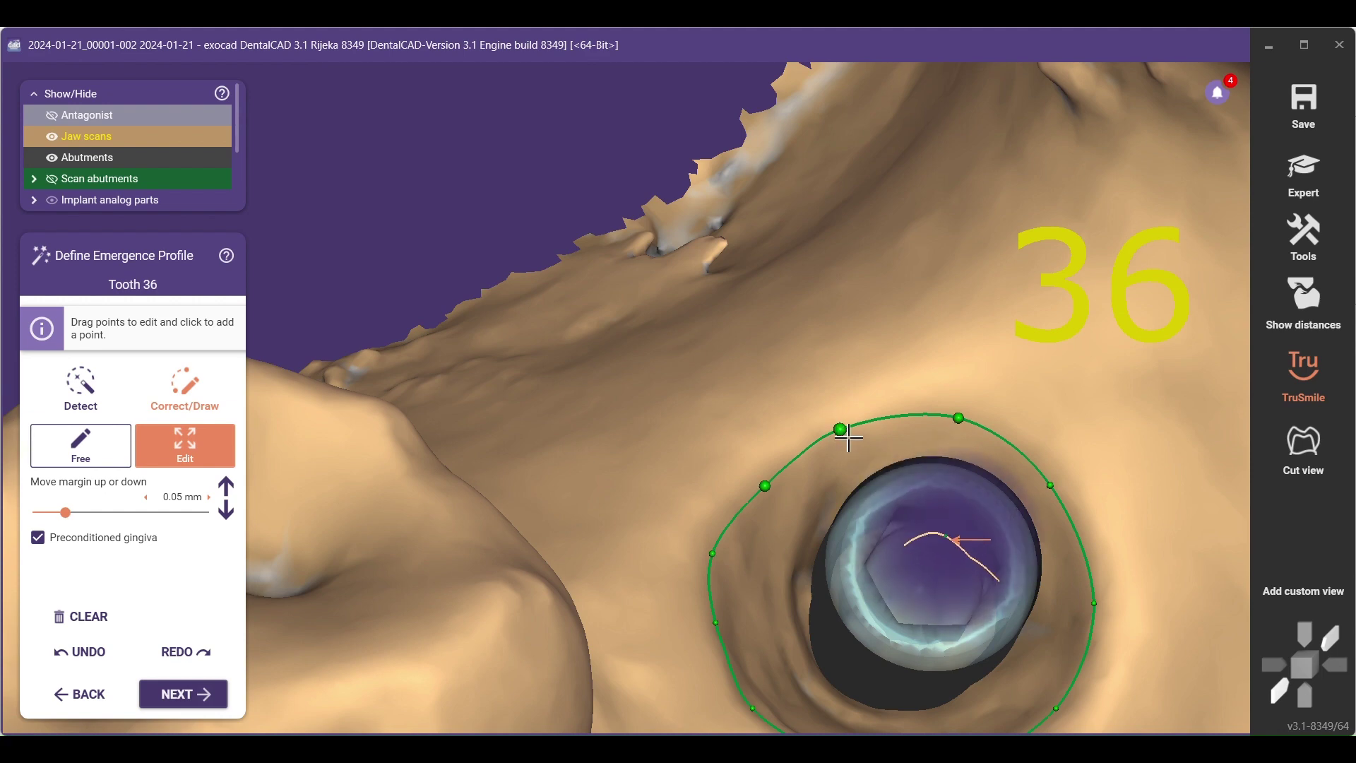
scroll(847, 485, down, 3)
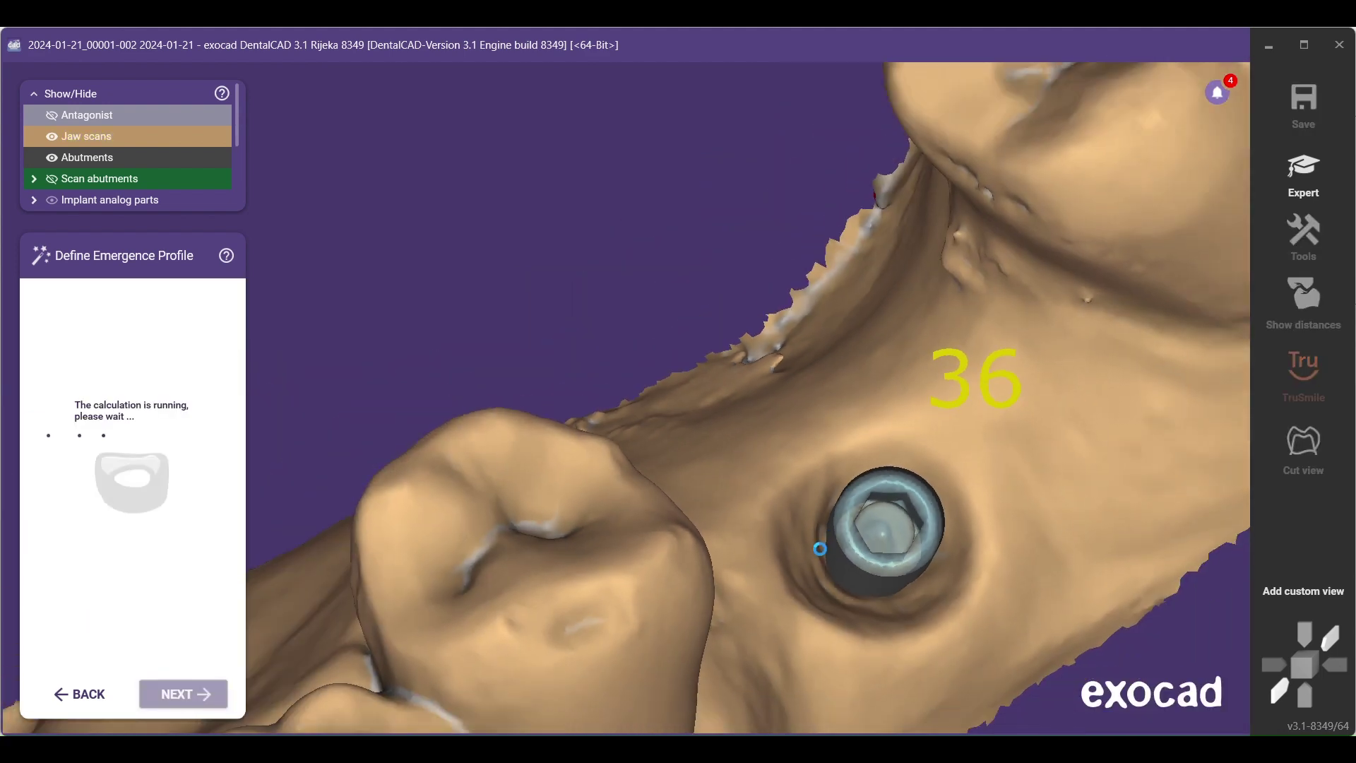
Capture a full-screen screenshot of both jaws with the implant in side view, and continue to plateless model design with the current tooth dies
mouse_move(818, 548)
right_down()
mouse_move(740, 472)
mouse_move(823, 537)
right_up()
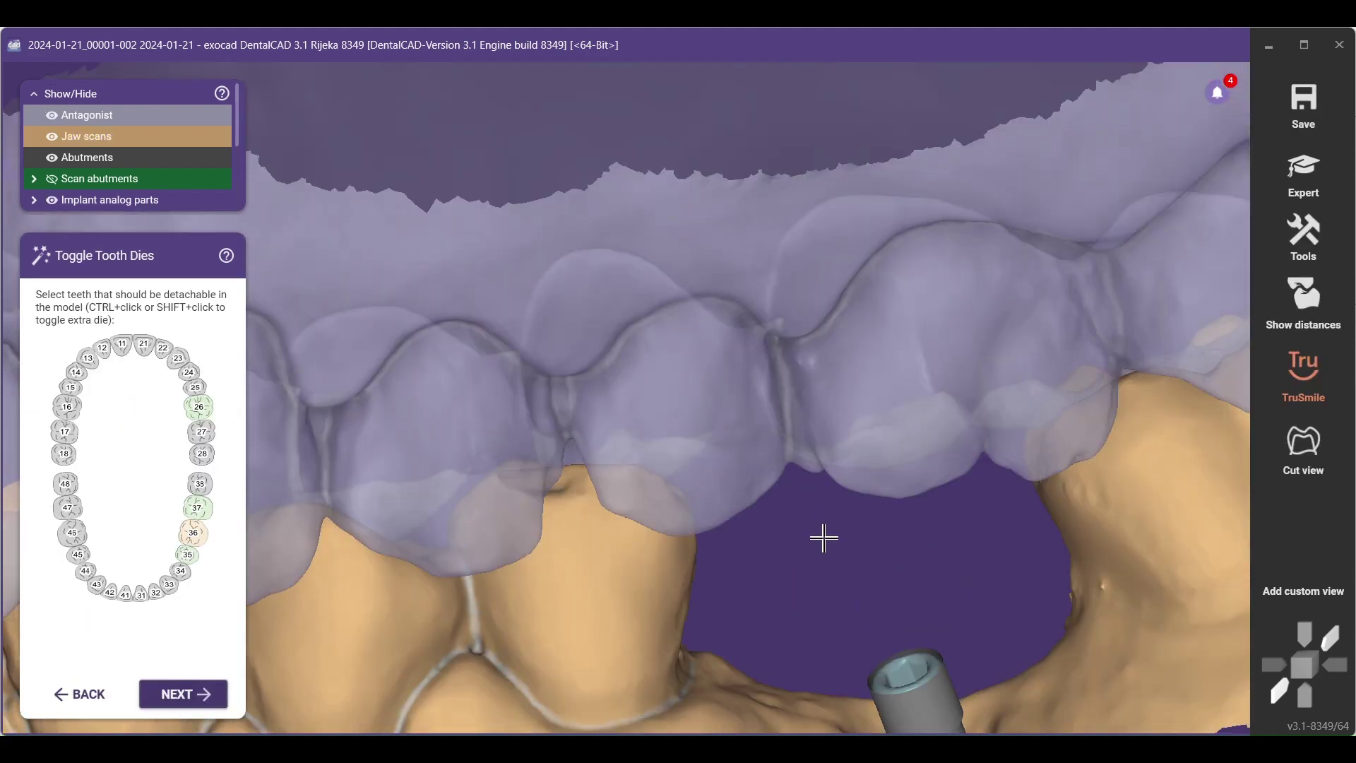
scroll(824, 537, down, 3)
right_drag(829, 621, 831, 649)
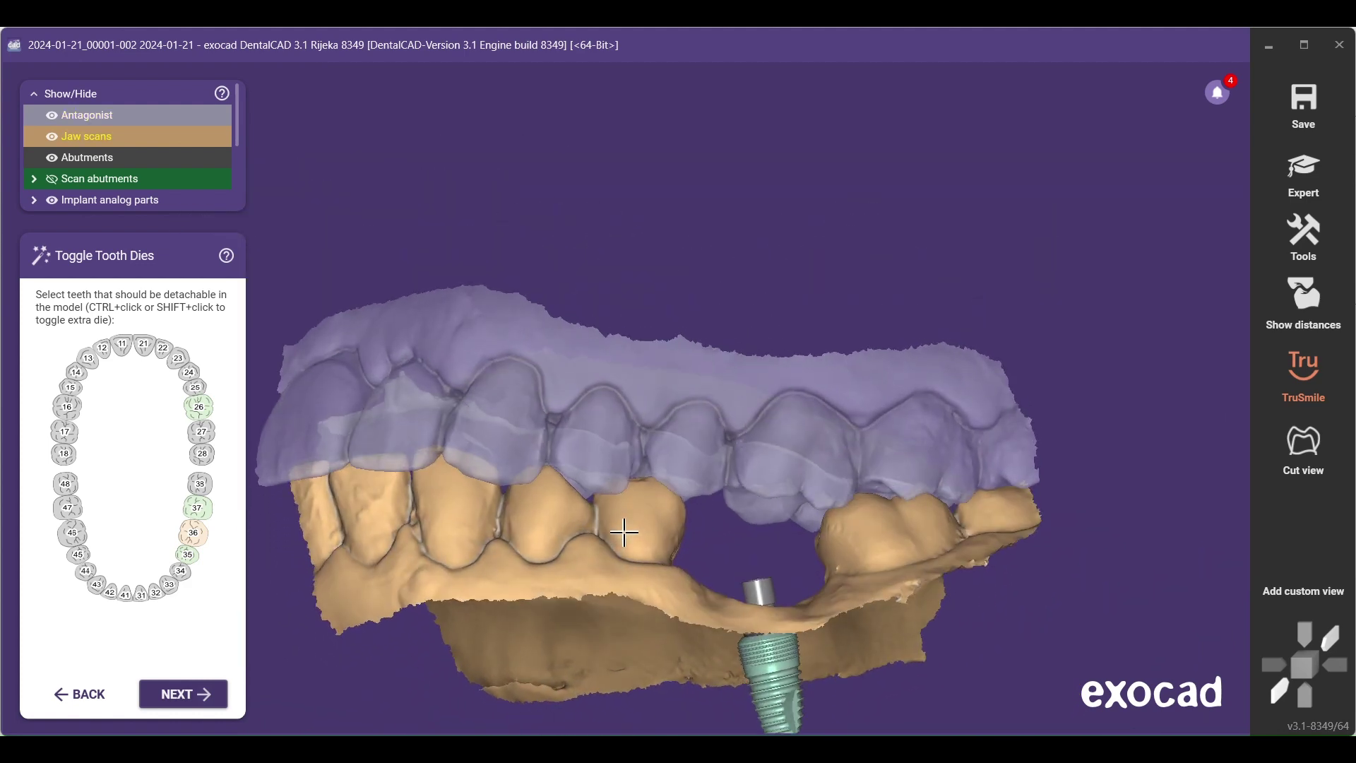
middle_drag(599, 481, 697, 248)
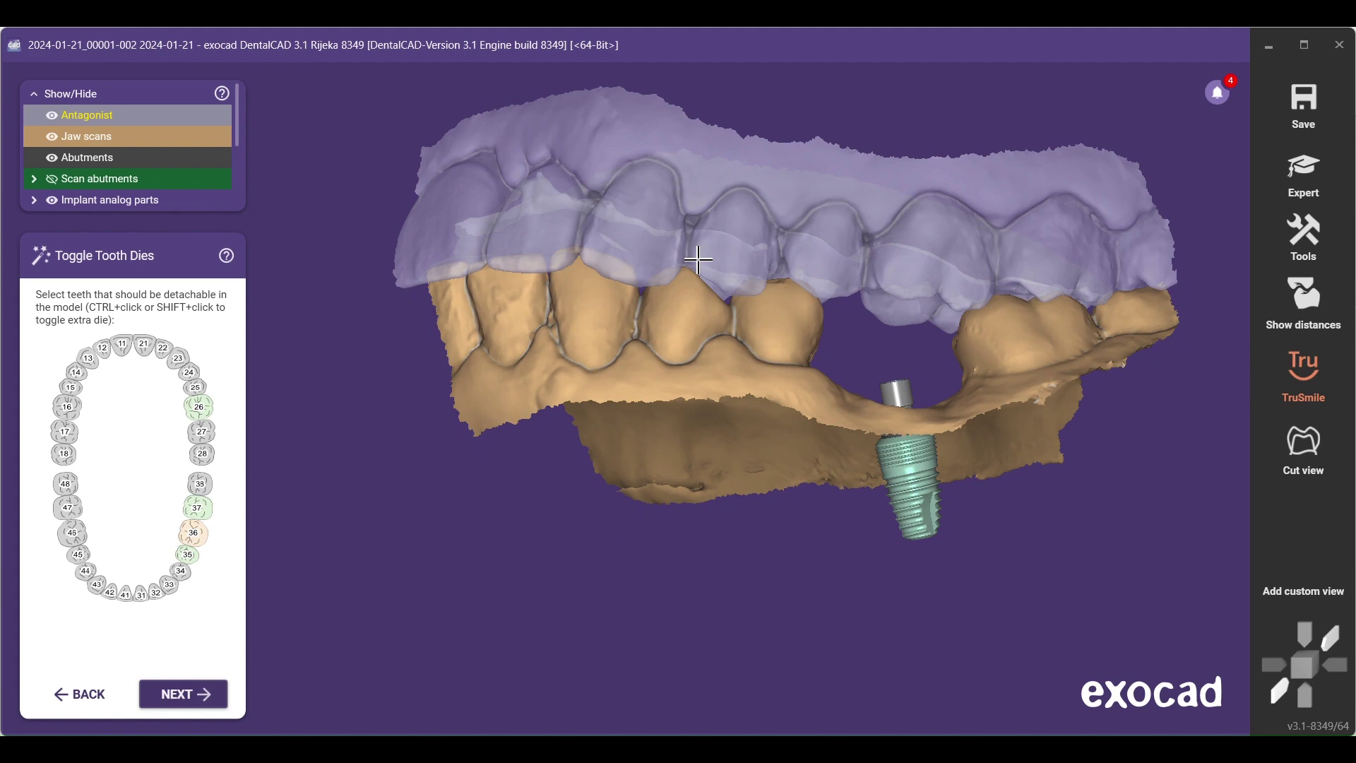
key(super+shift+s)
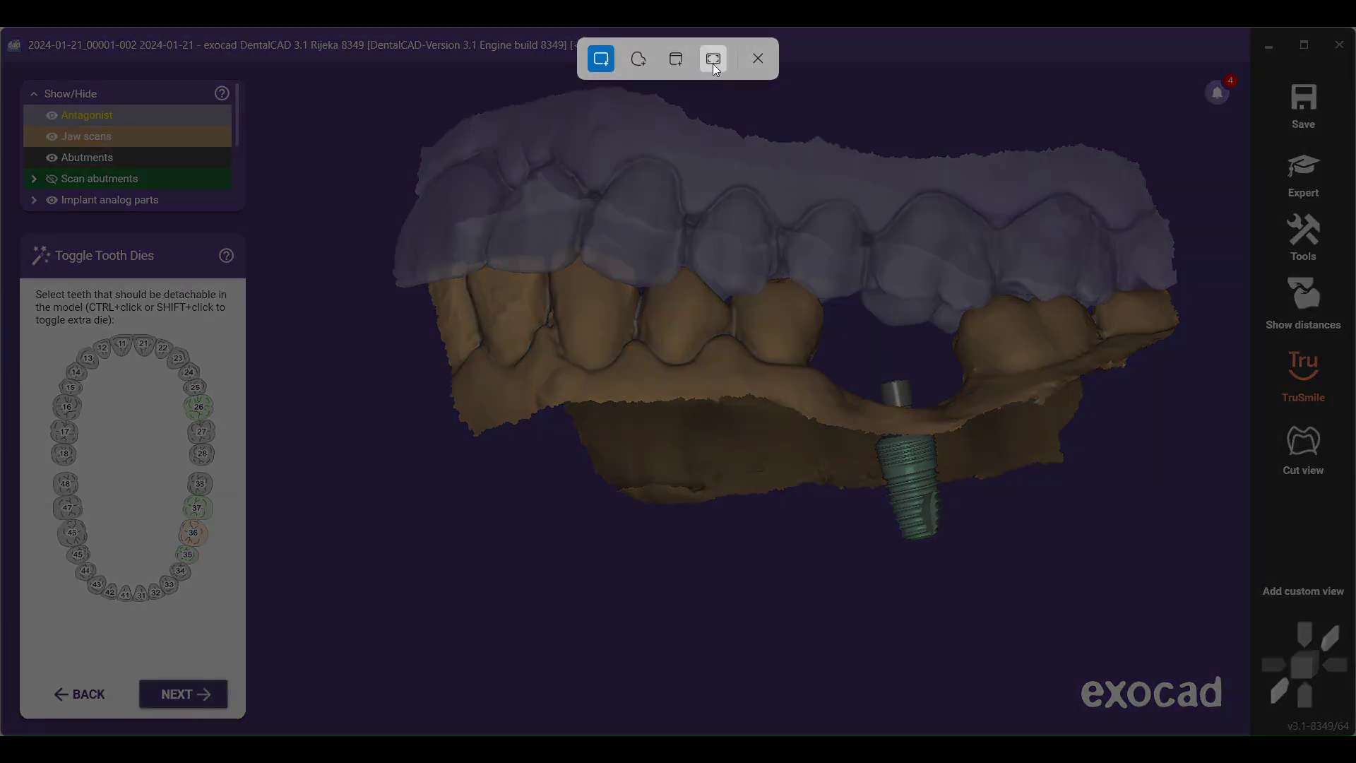
click(715, 60)
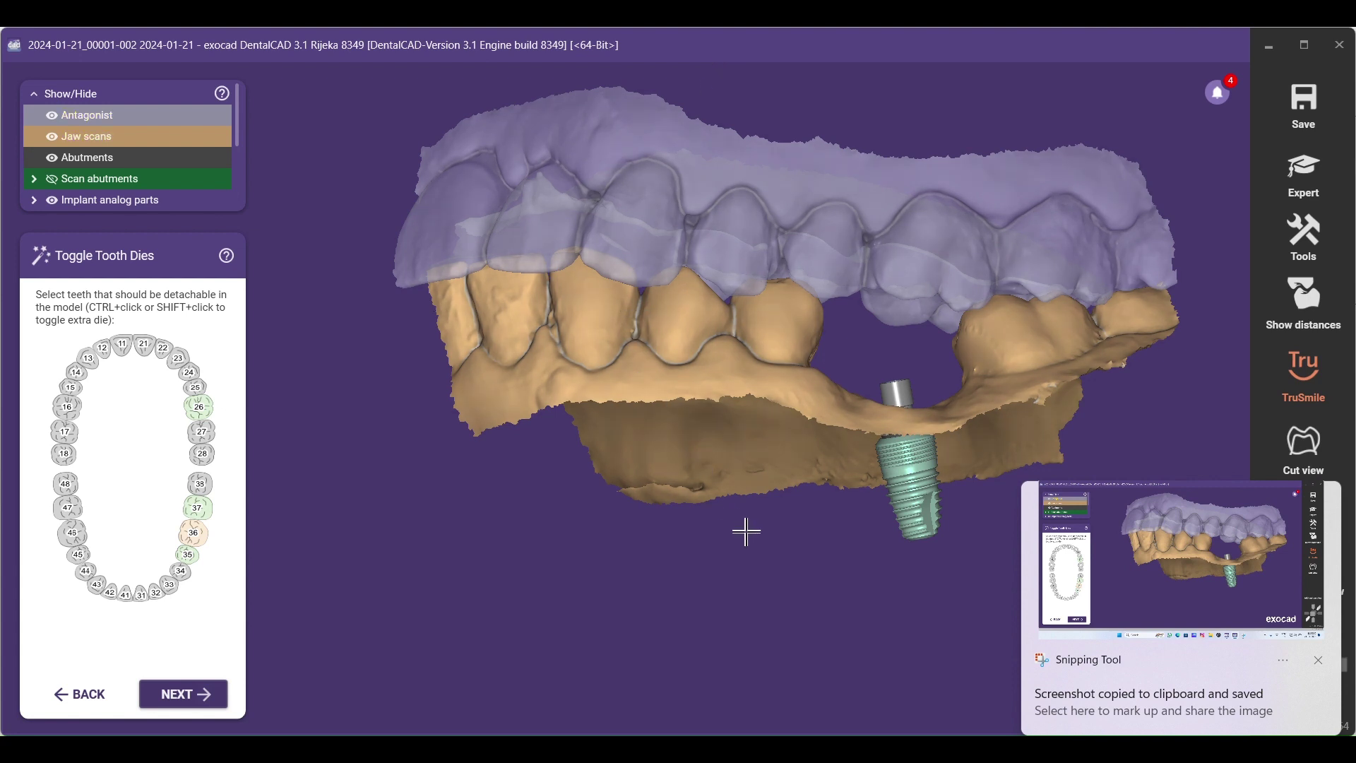
click(183, 695)
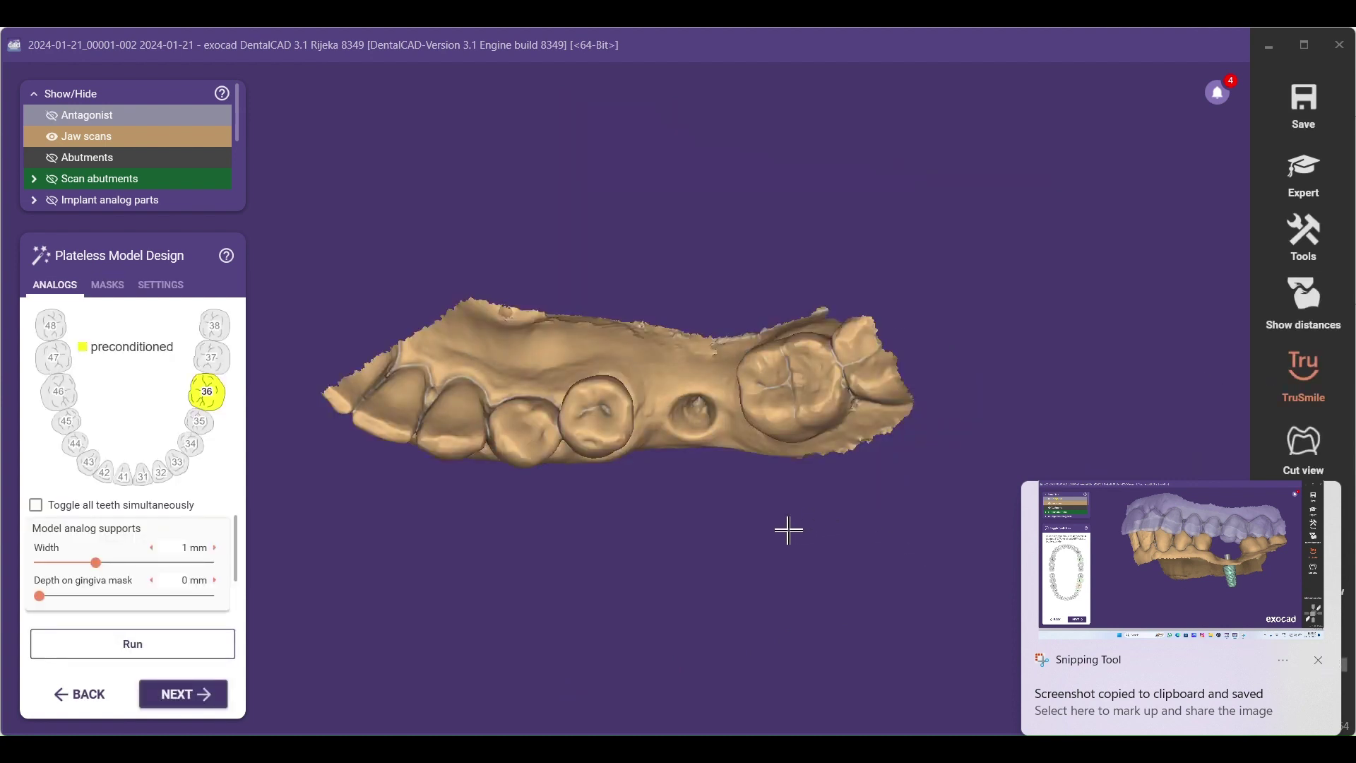
Add a gingiva mask by drawing a closed outline around the tooth 36 implant site, between the two neighbouring teeth
right_drag(586, 598, 588, 588)
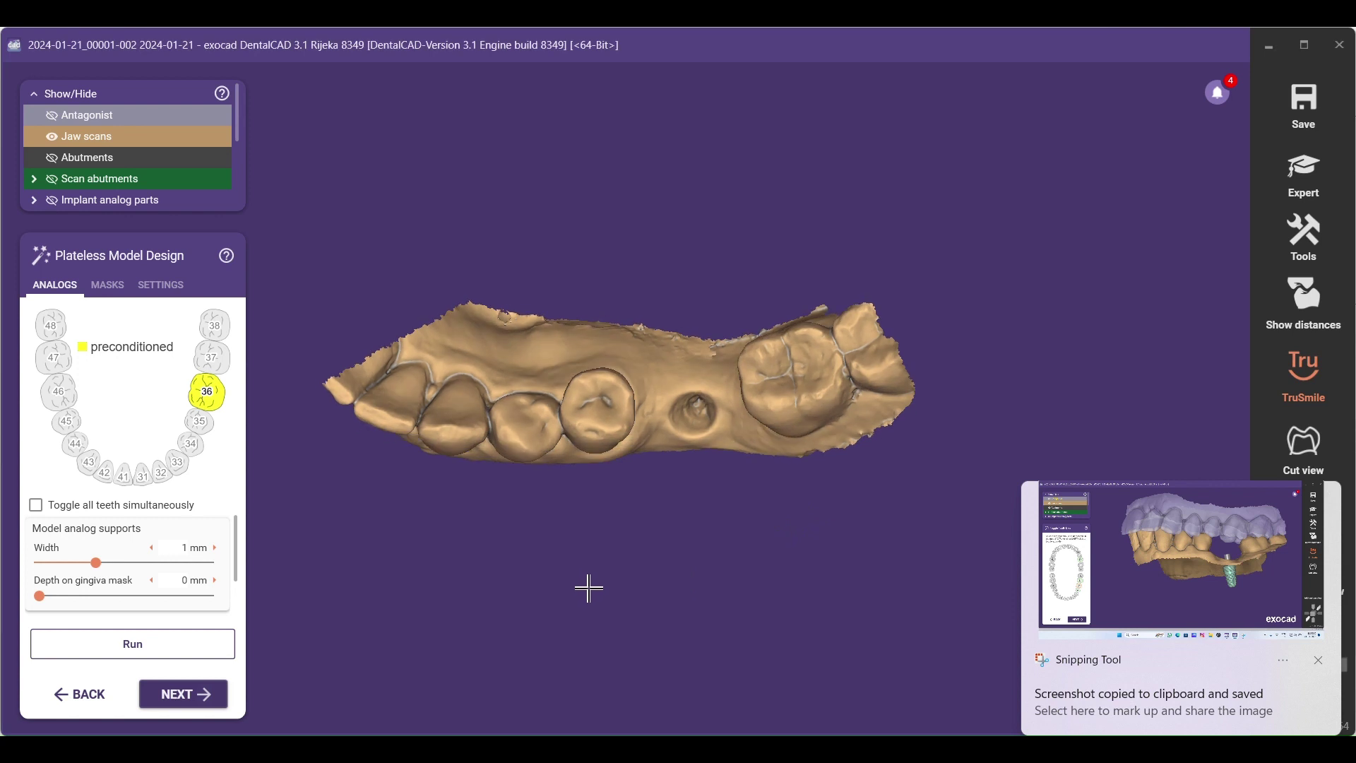
click(118, 288)
click(85, 612)
right_drag(657, 426, 679, 408)
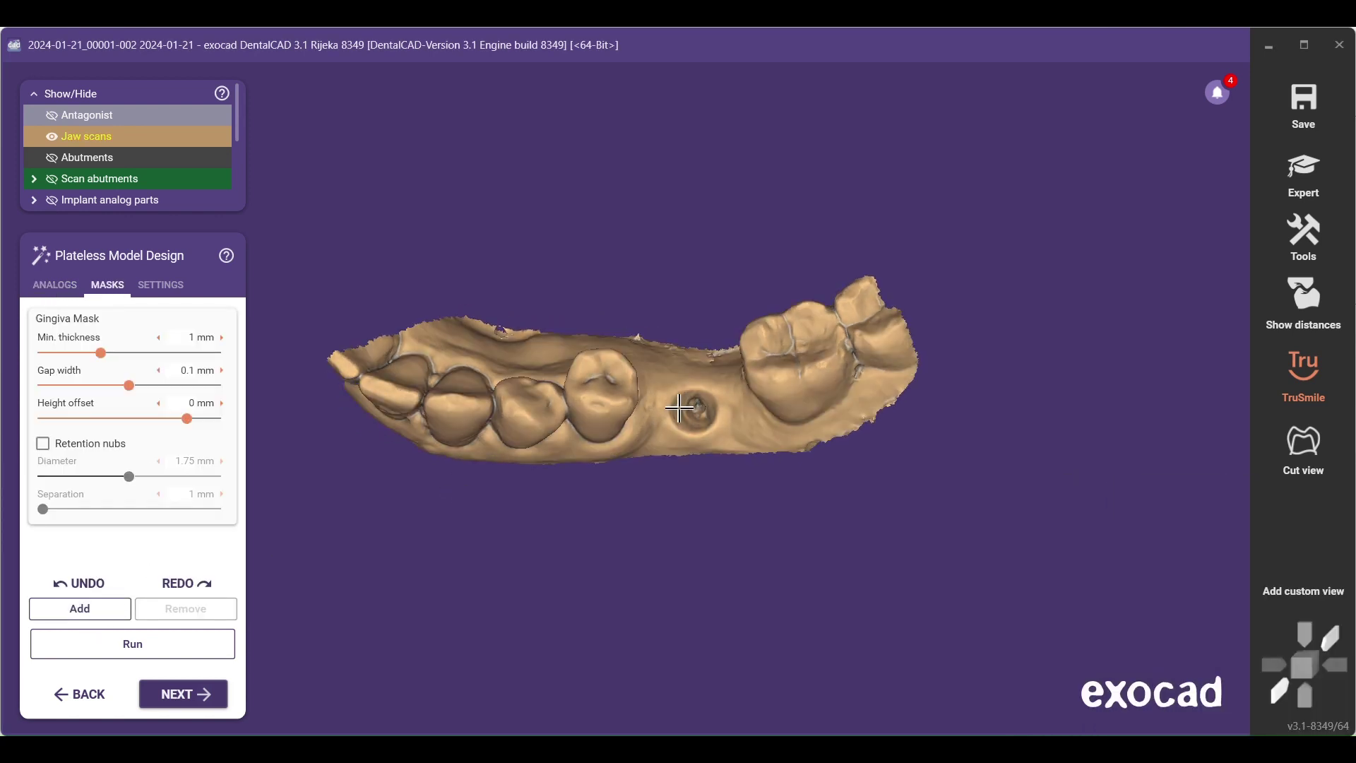
scroll(679, 409, up, 5)
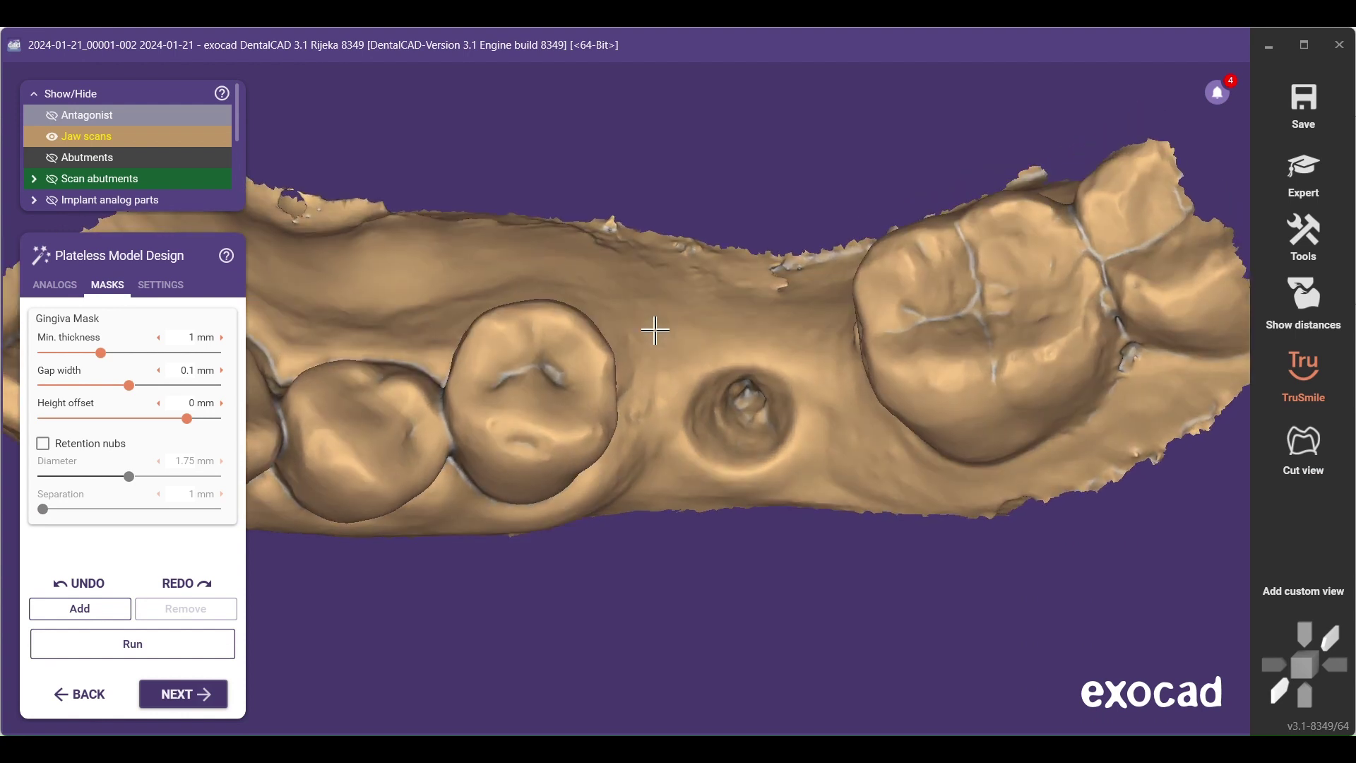
click(71, 611)
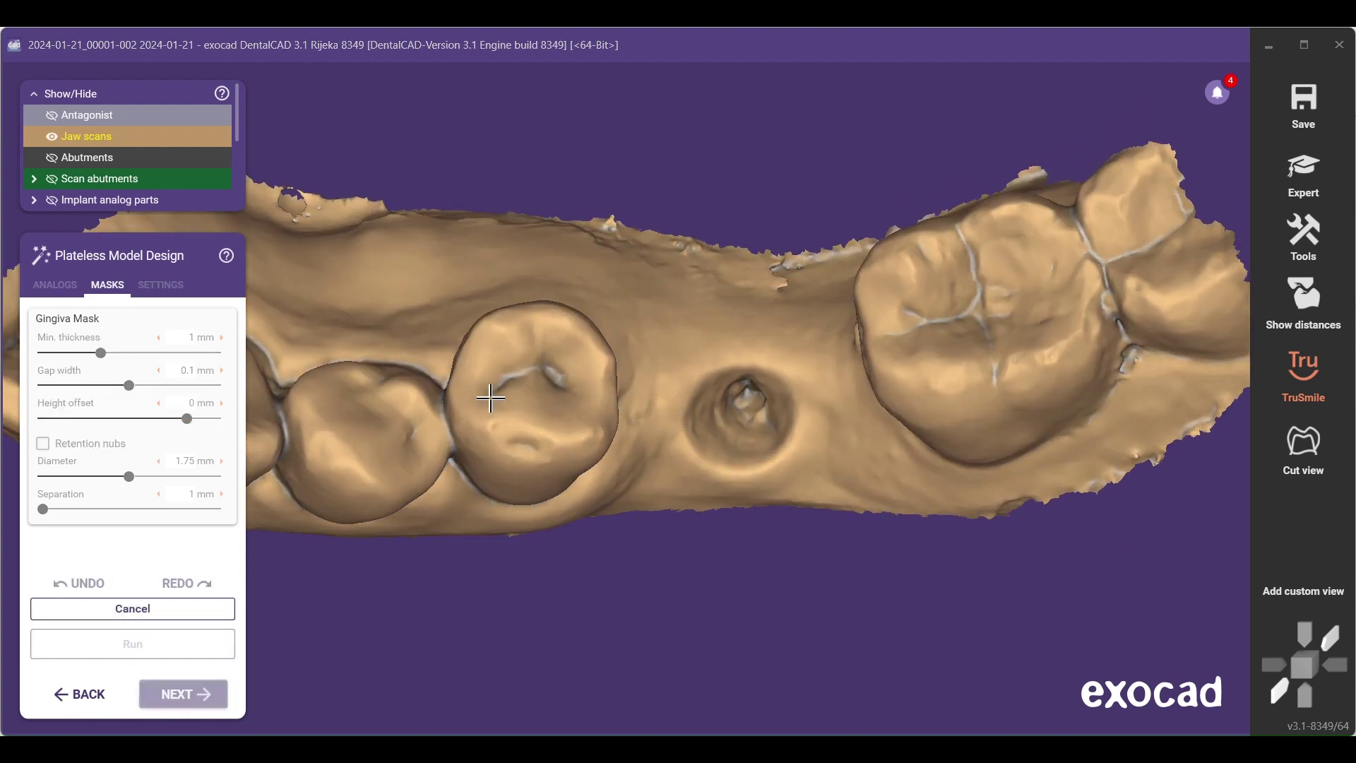
click(653, 370)
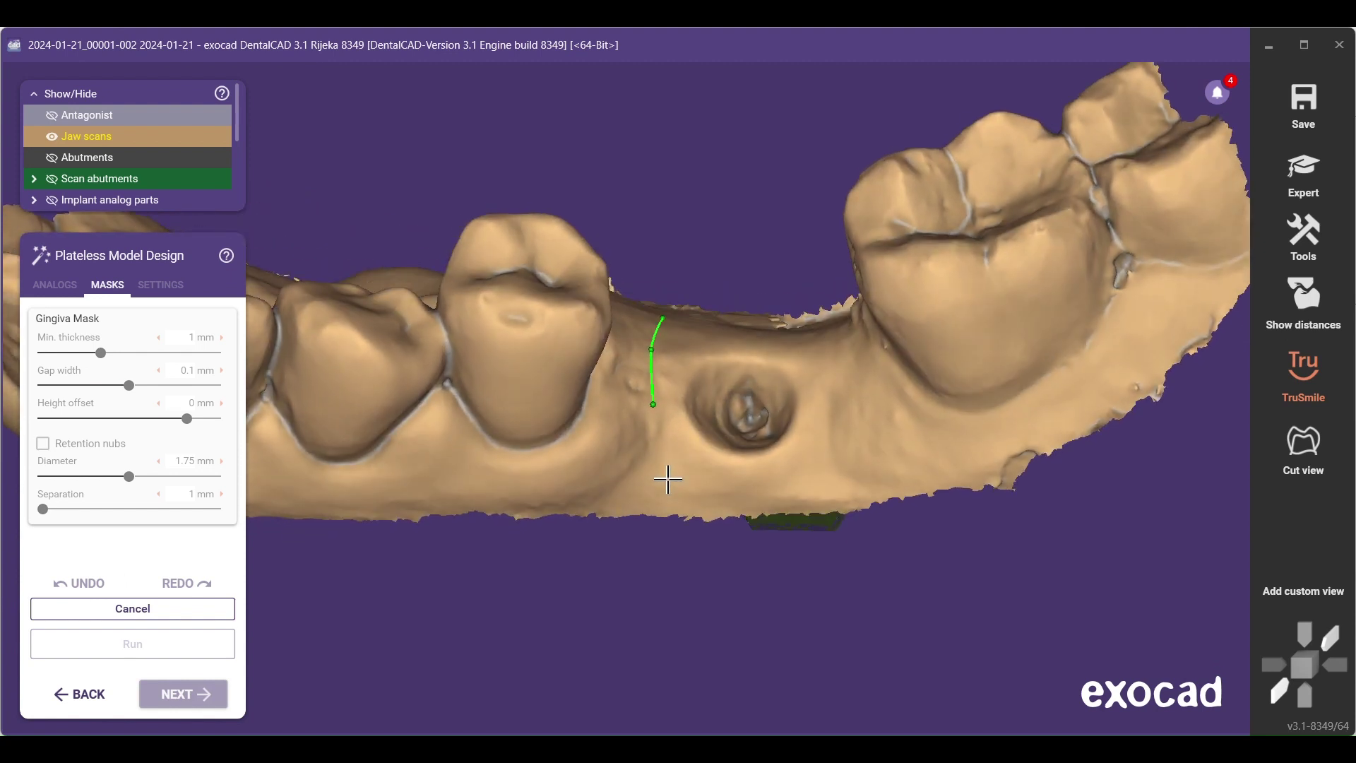
click(669, 480)
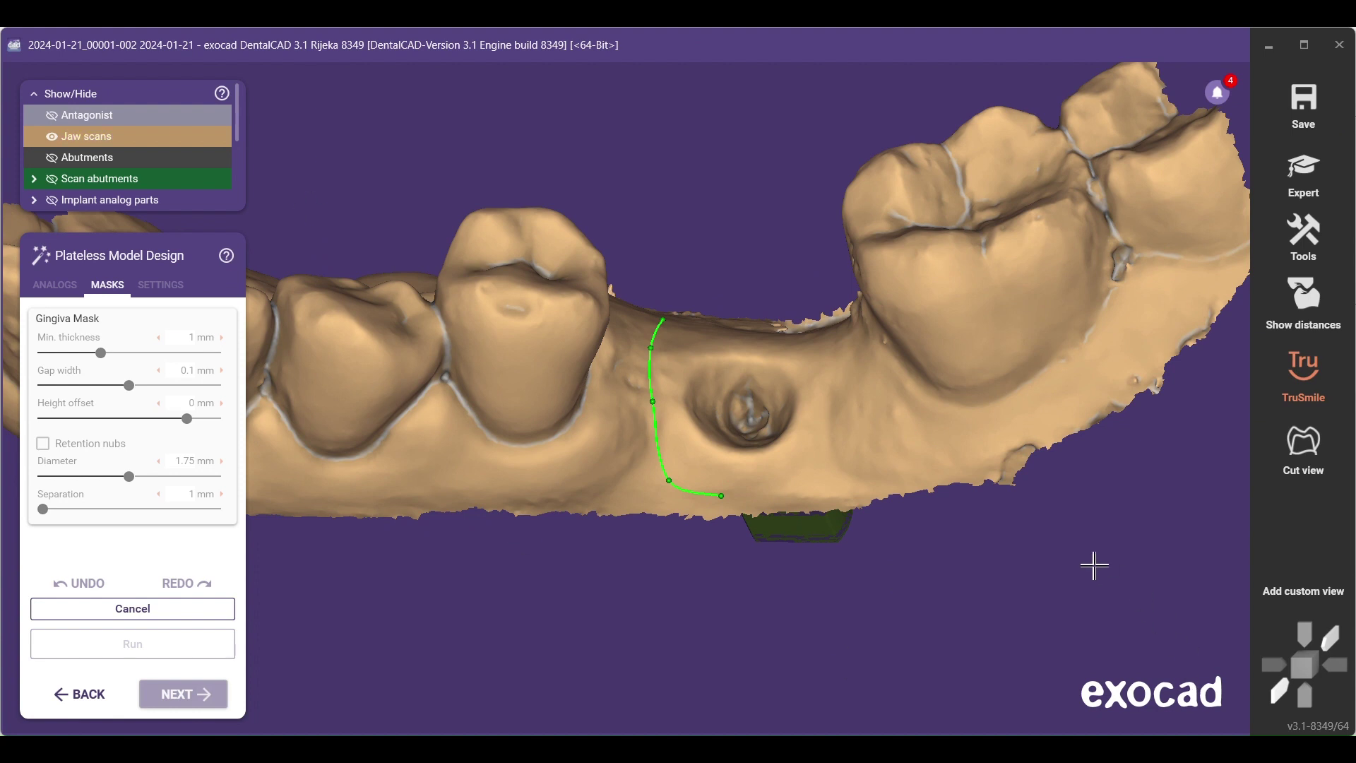
click(875, 442)
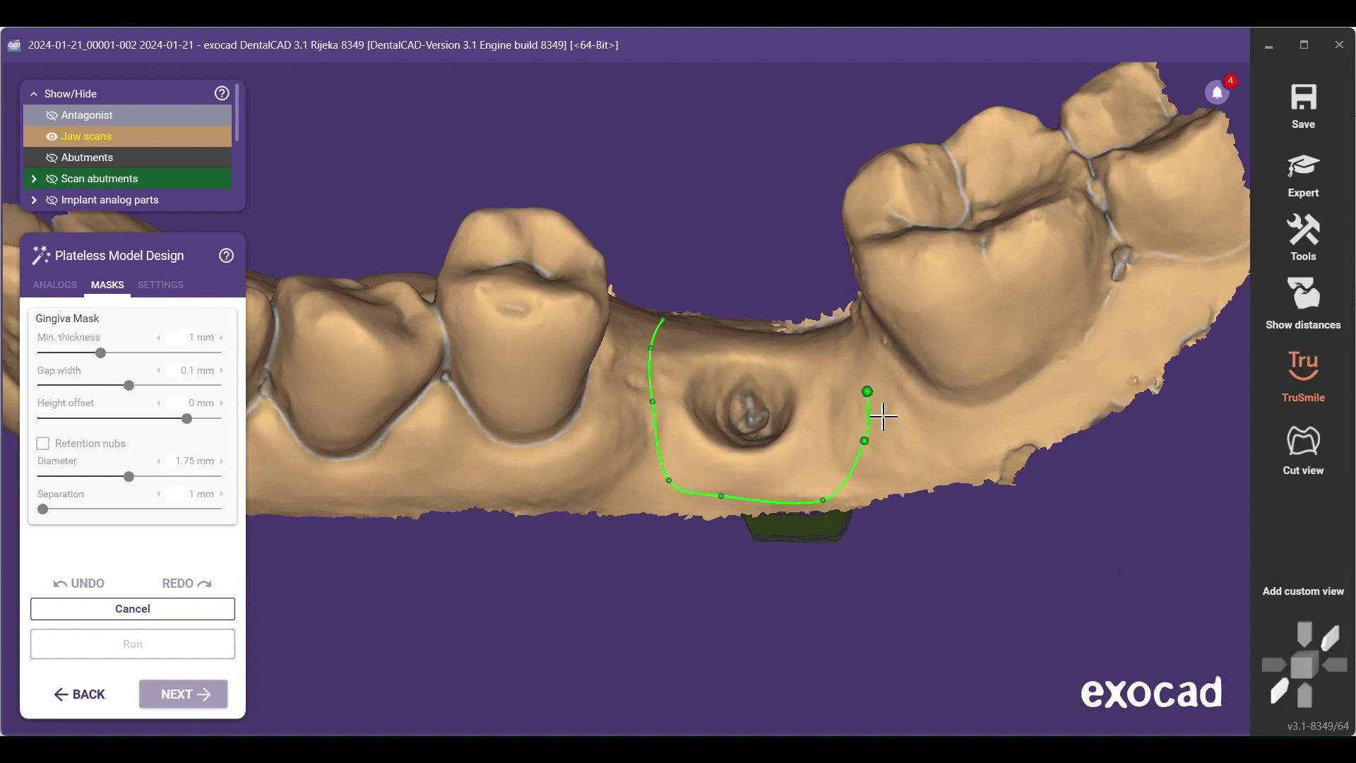
right_drag(884, 417, 831, 371)
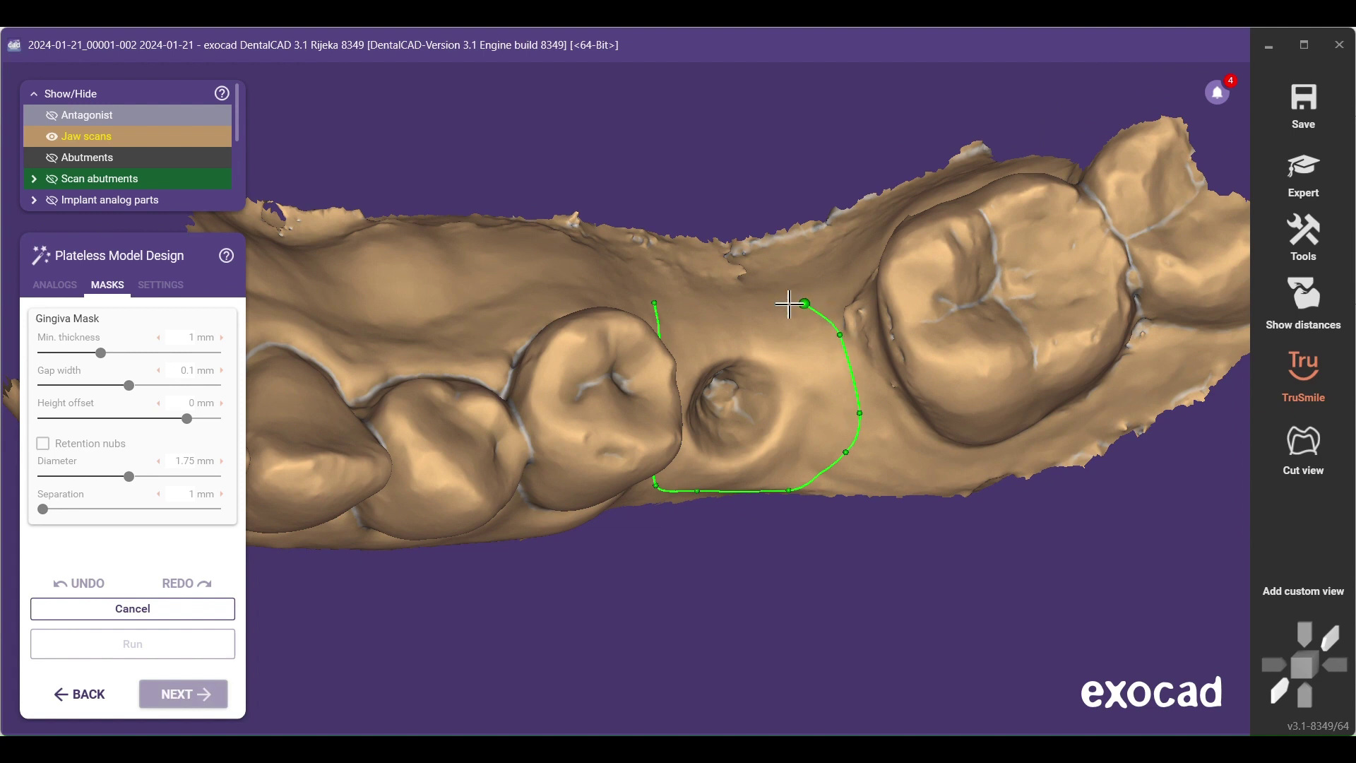
scroll(669, 302, up, 3)
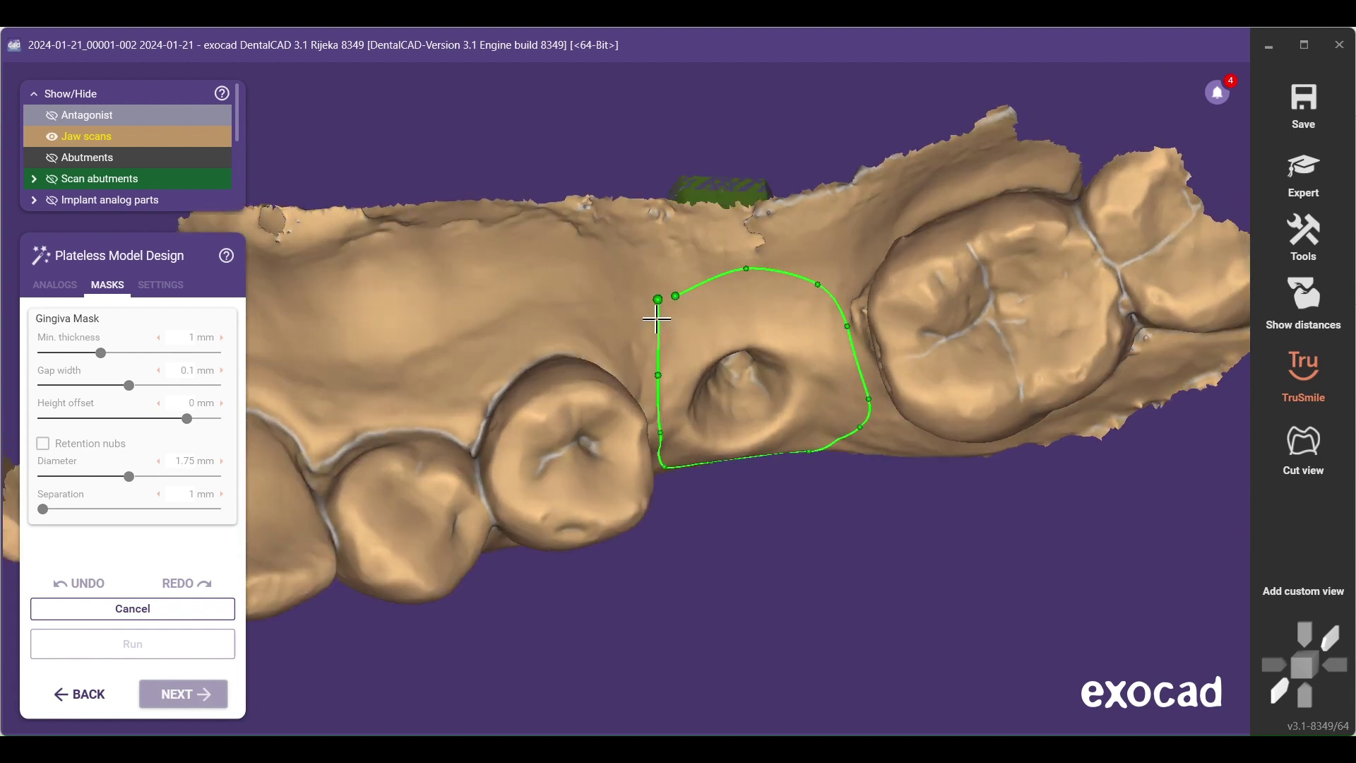
drag(662, 298, 721, 288)
click(685, 280)
Adjust the gingiva mask outline's points on the side facing the molar behind the tooth 36 implant site
scroll(690, 333, down, 3)
scroll(683, 287, up, 3)
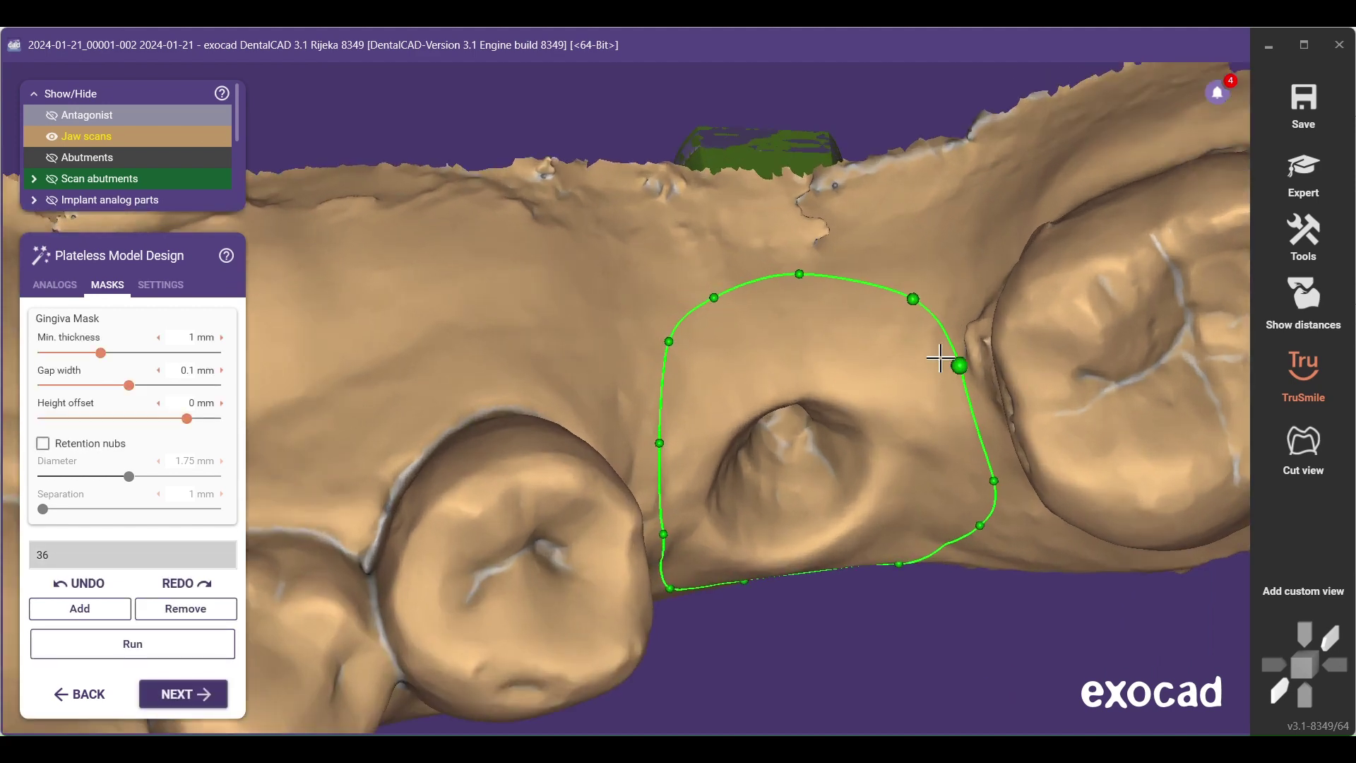
drag(957, 365, 962, 362)
mouse_move(962, 362)
right_down()
mouse_move(943, 332)
mouse_move(947, 373)
right_up()
drag(1000, 467, 994, 463)
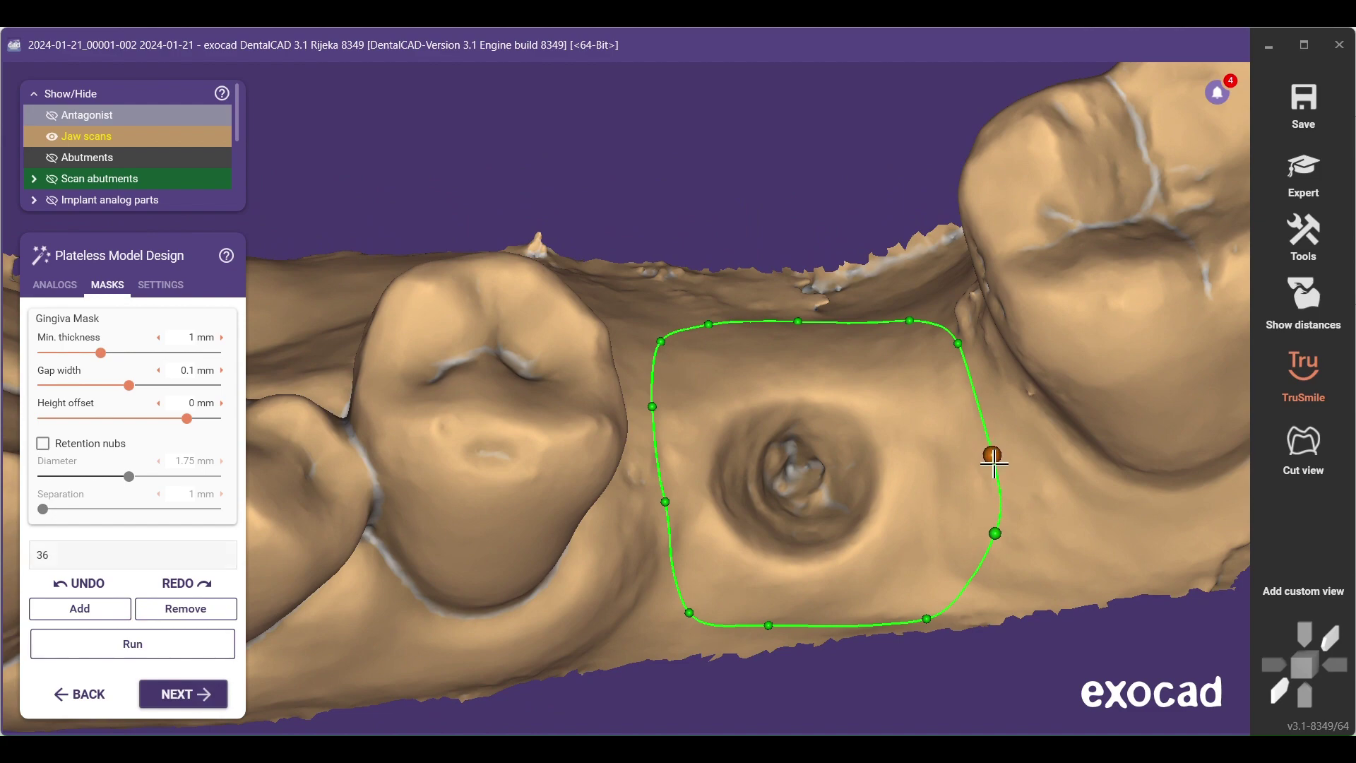
drag(1001, 547, 983, 543)
drag(991, 455, 974, 420)
right_drag(956, 466, 915, 516)
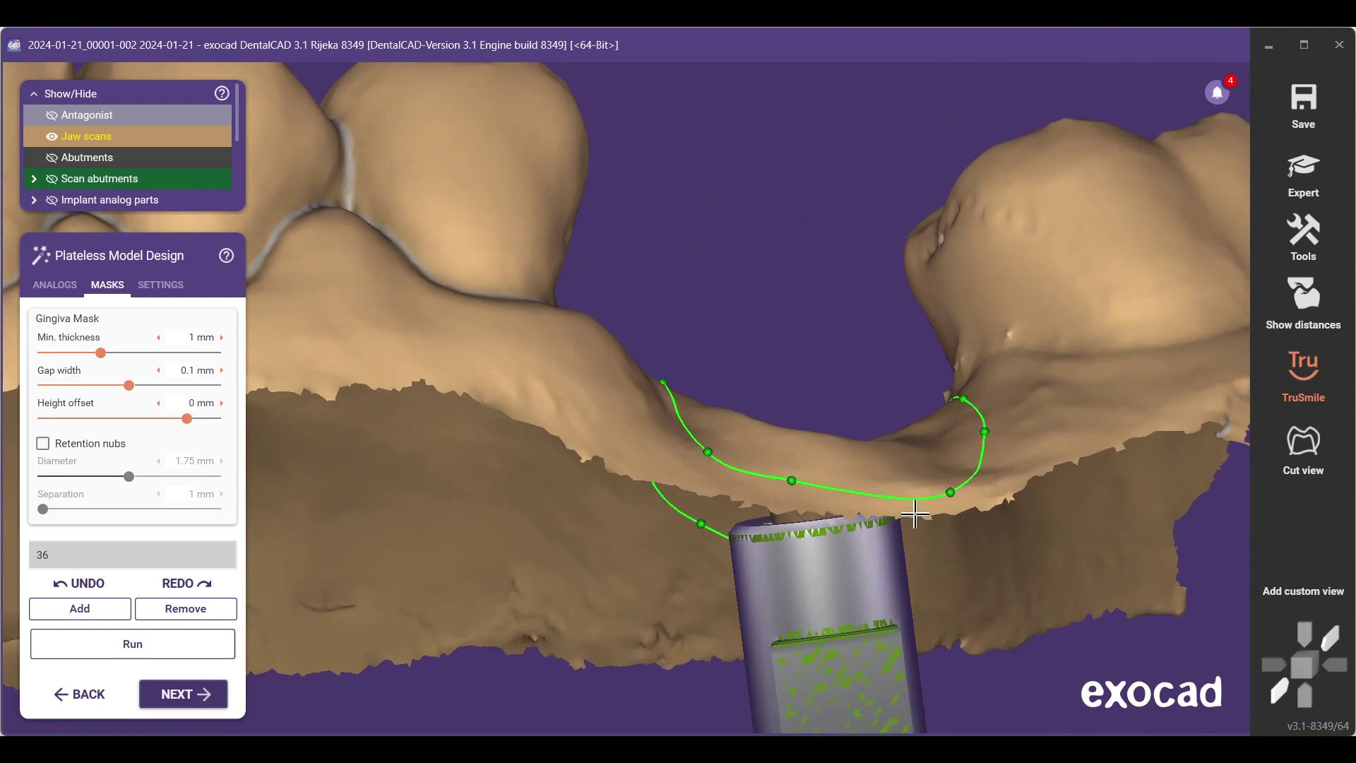
Compute the lower plateless model with the tooth 36 gingiva mask and inspect the whole model from the side
click(177, 641)
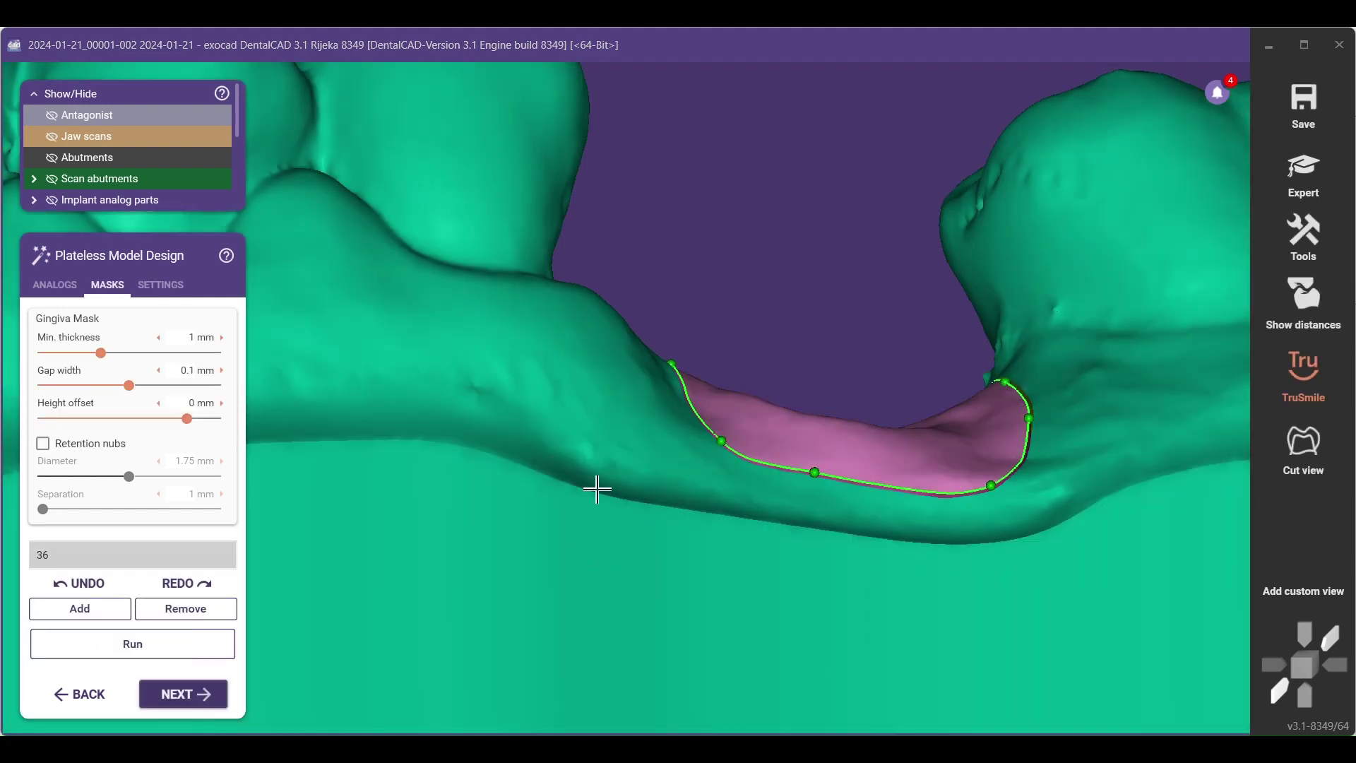
scroll(656, 476, down, 3)
right_drag(696, 467, 746, 452)
scroll(734, 459, down, 3)
scroll(736, 472, up, 3)
middle_drag(750, 462, 830, 287)
right_drag(829, 287, 827, 291)
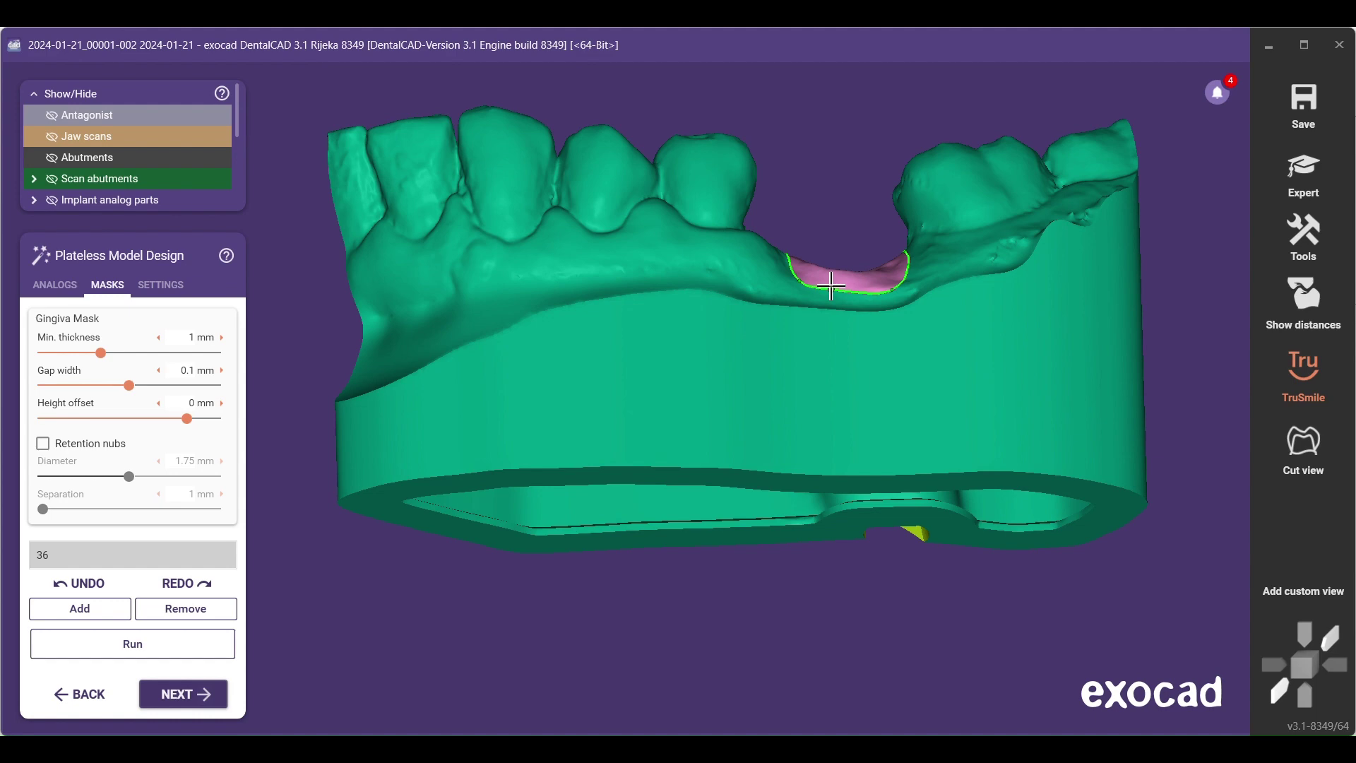
Capture a full-screen screenshot of the computed lower model with its gingiva mask, and dismiss the capture notification
key(super+shift+s)
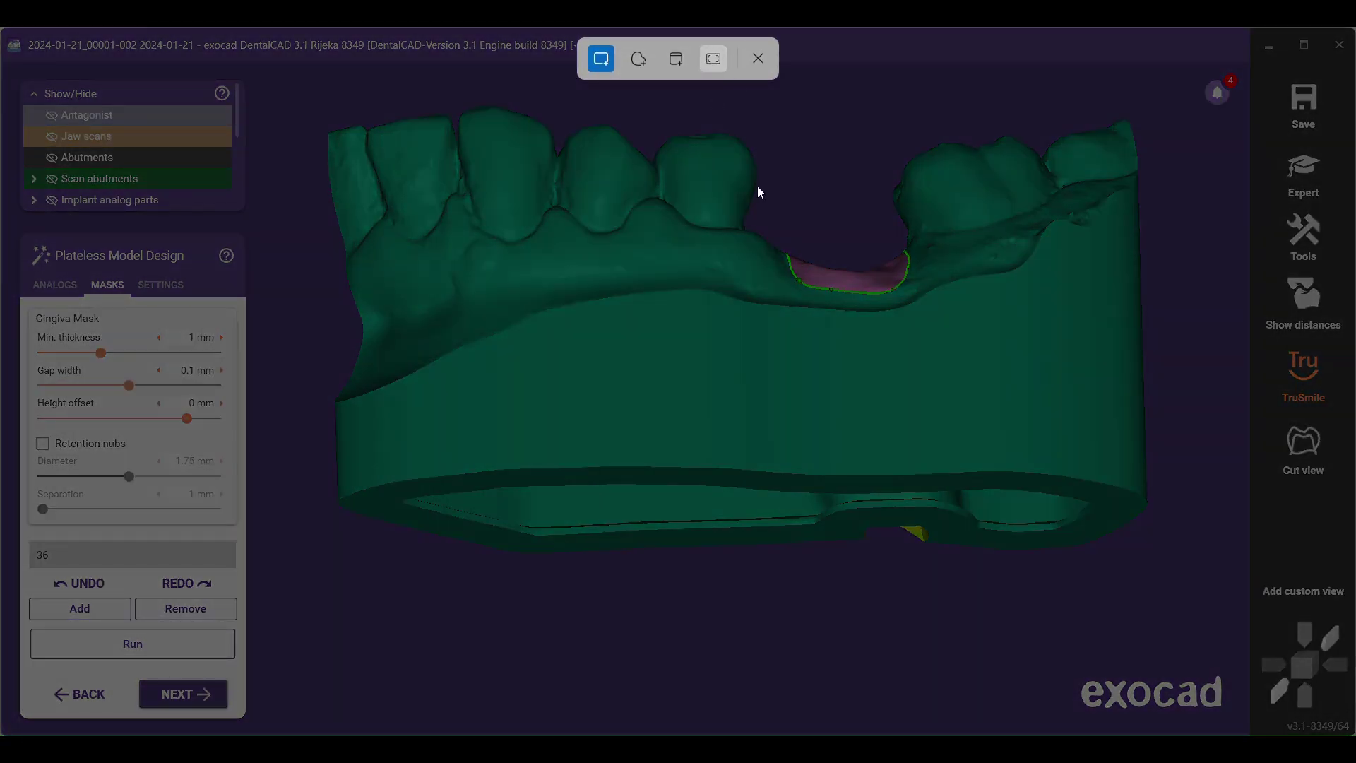
click(836, 467)
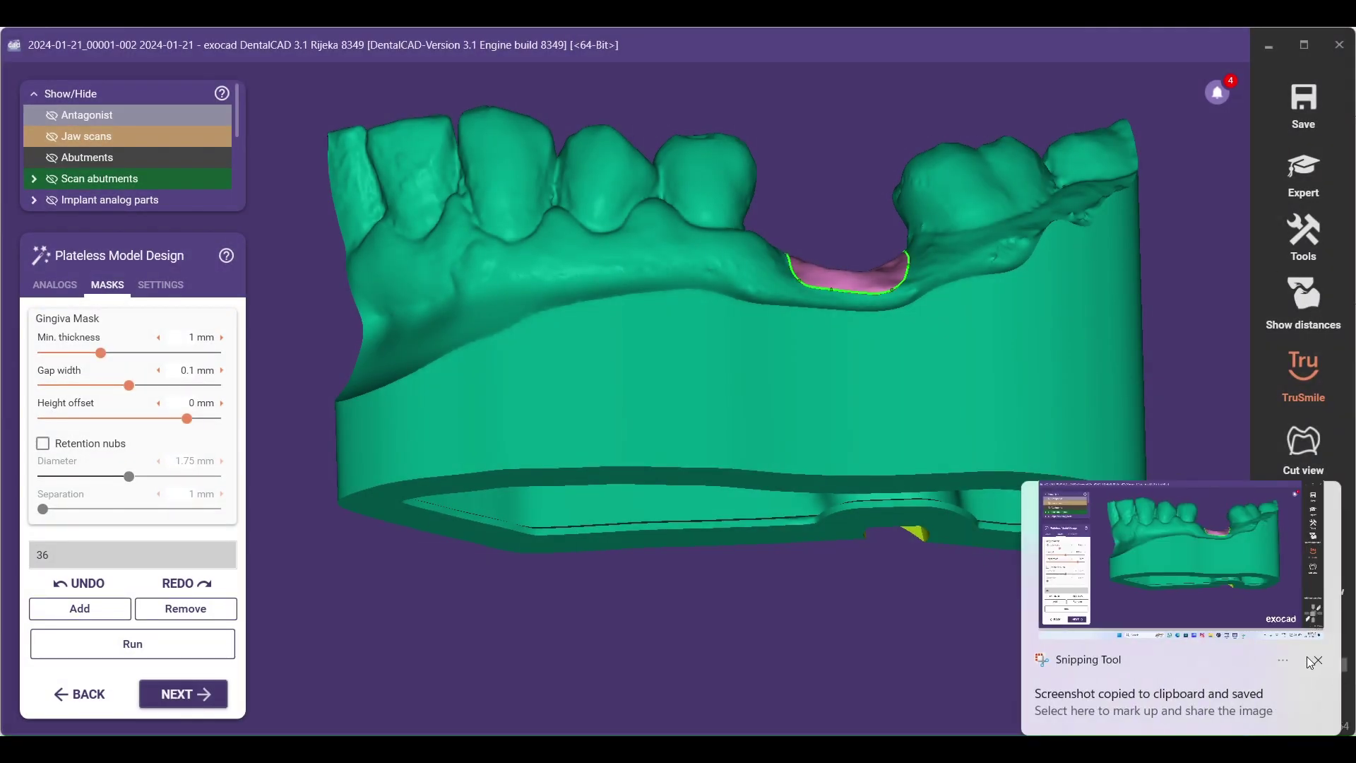
click(1317, 661)
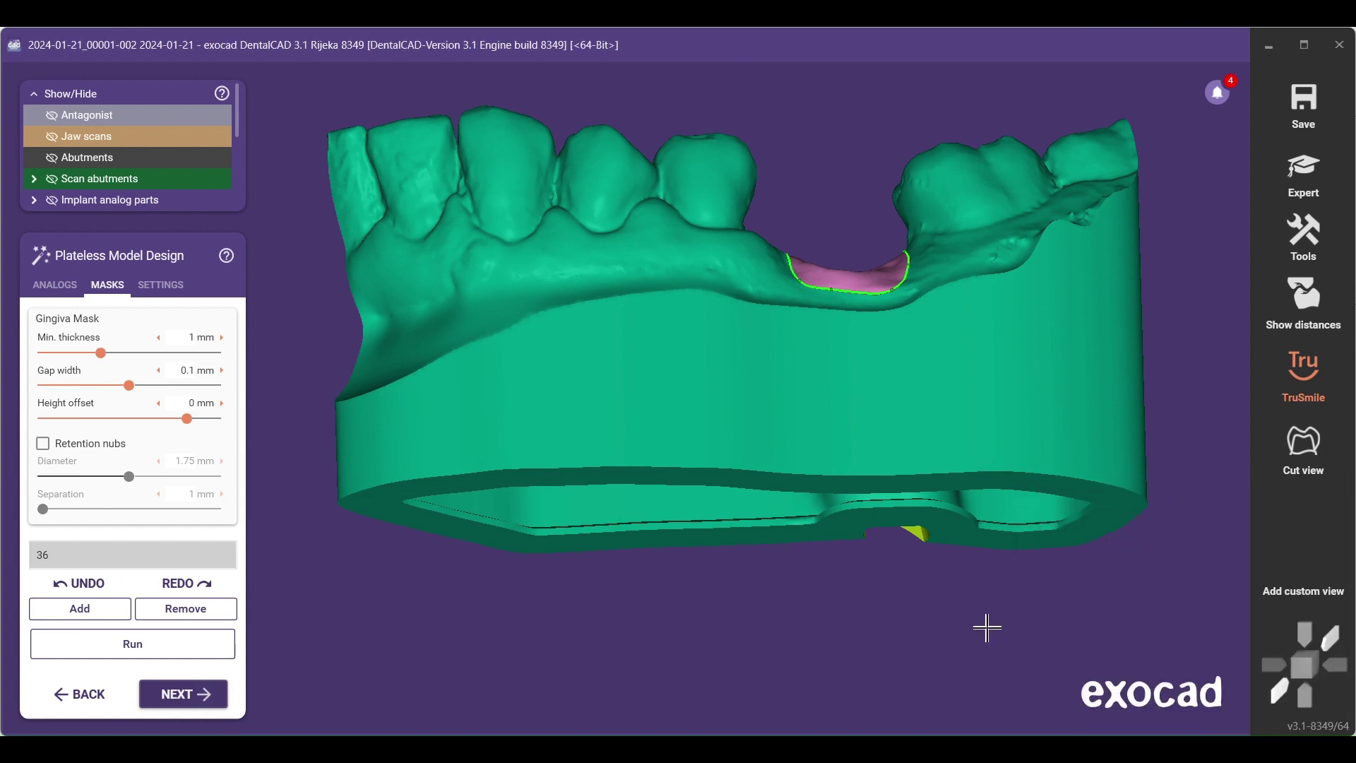
Compute the plateless antagonist model with the current settings and continue to the model attachments
click(193, 687)
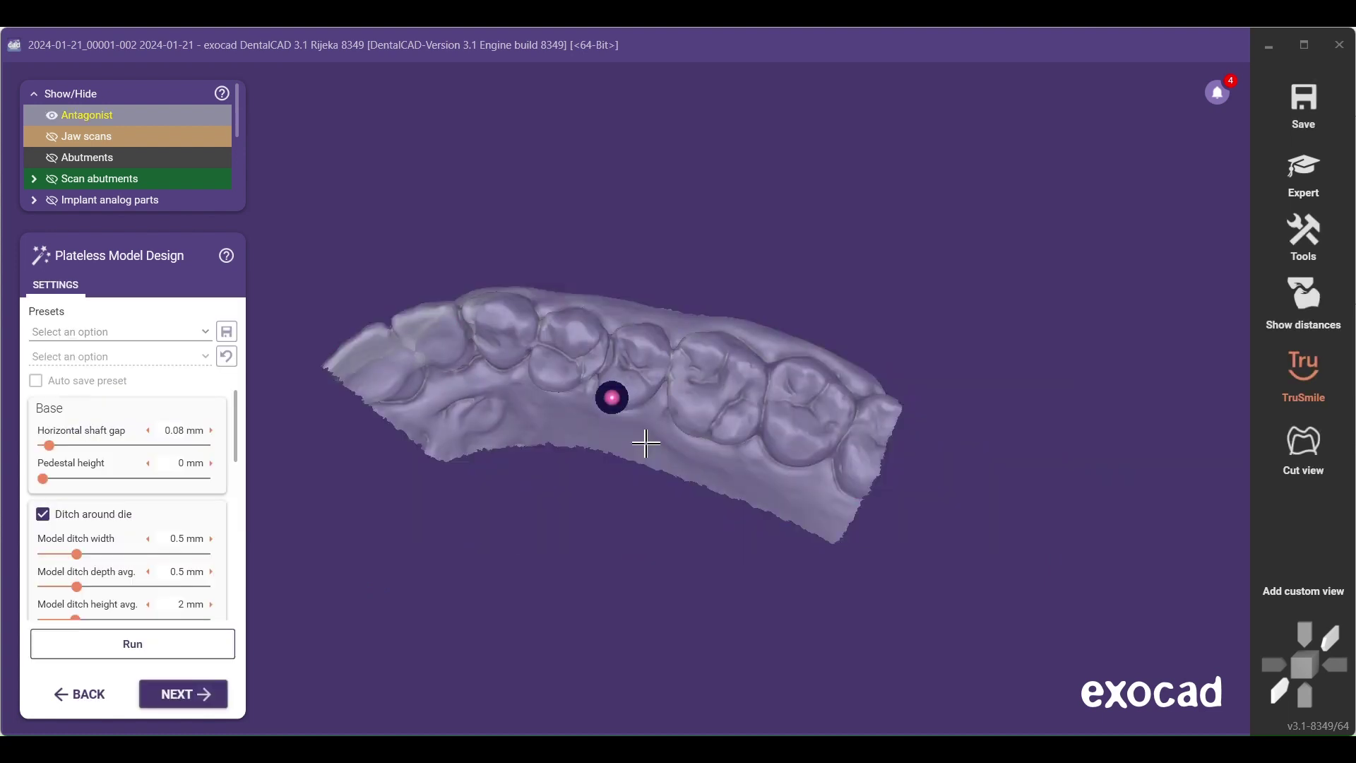
click(183, 654)
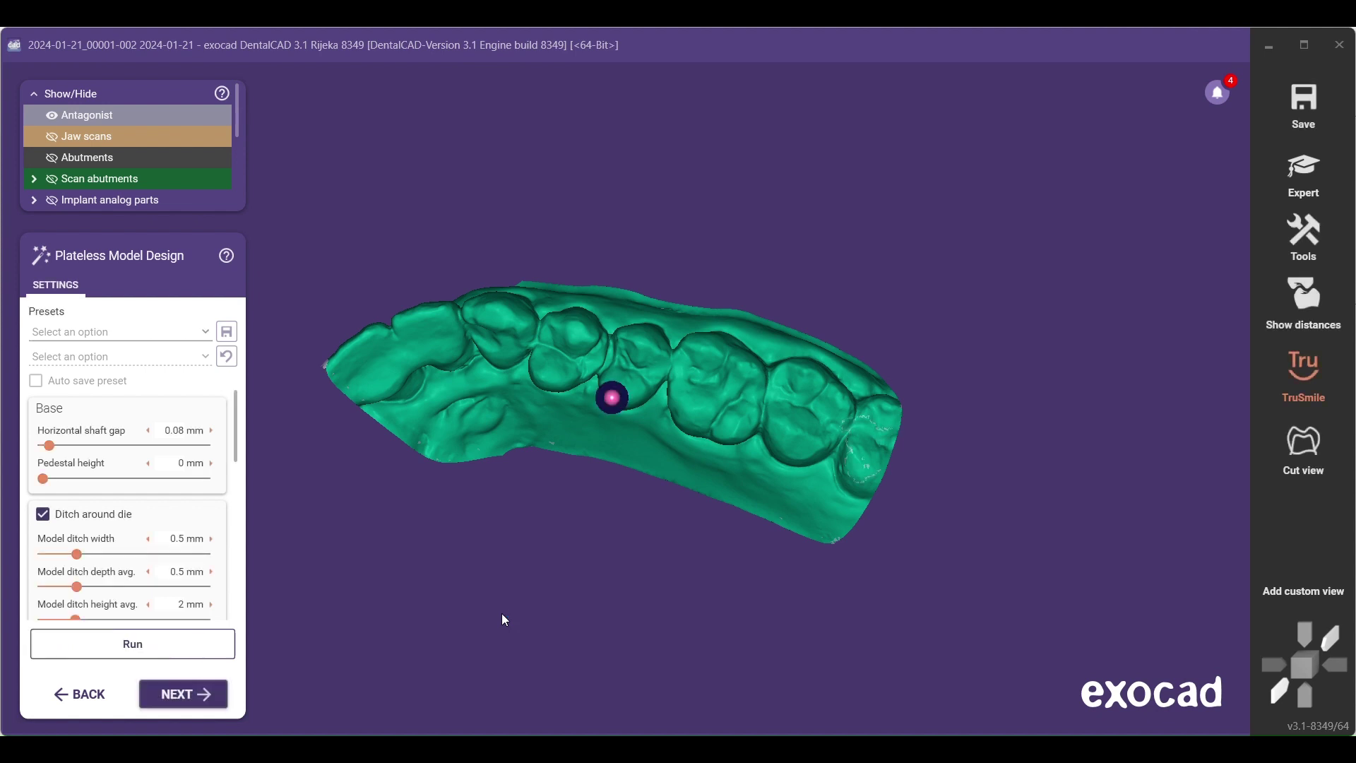
click(170, 681)
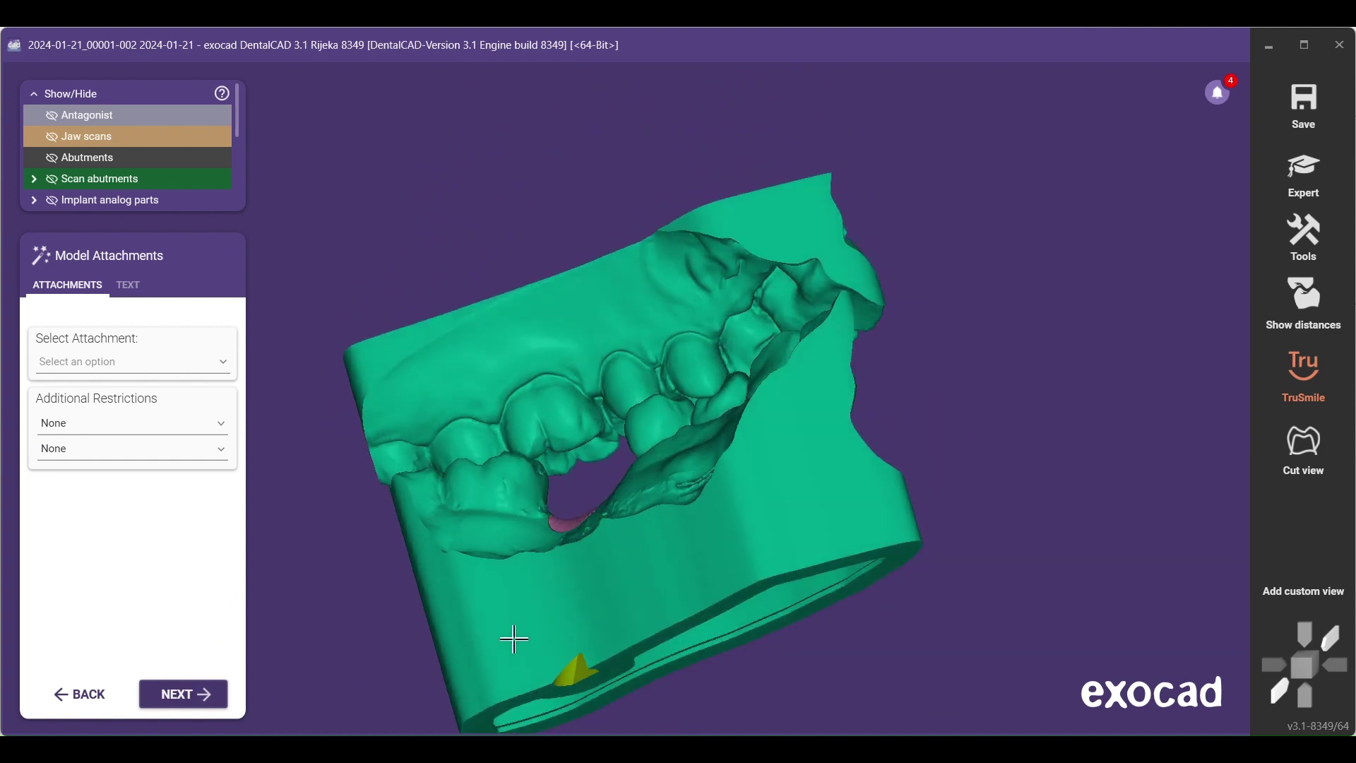
Choose the Support Pin (Improved) attachment and place support pins joining the upper and lower models at both ends
click(115, 363)
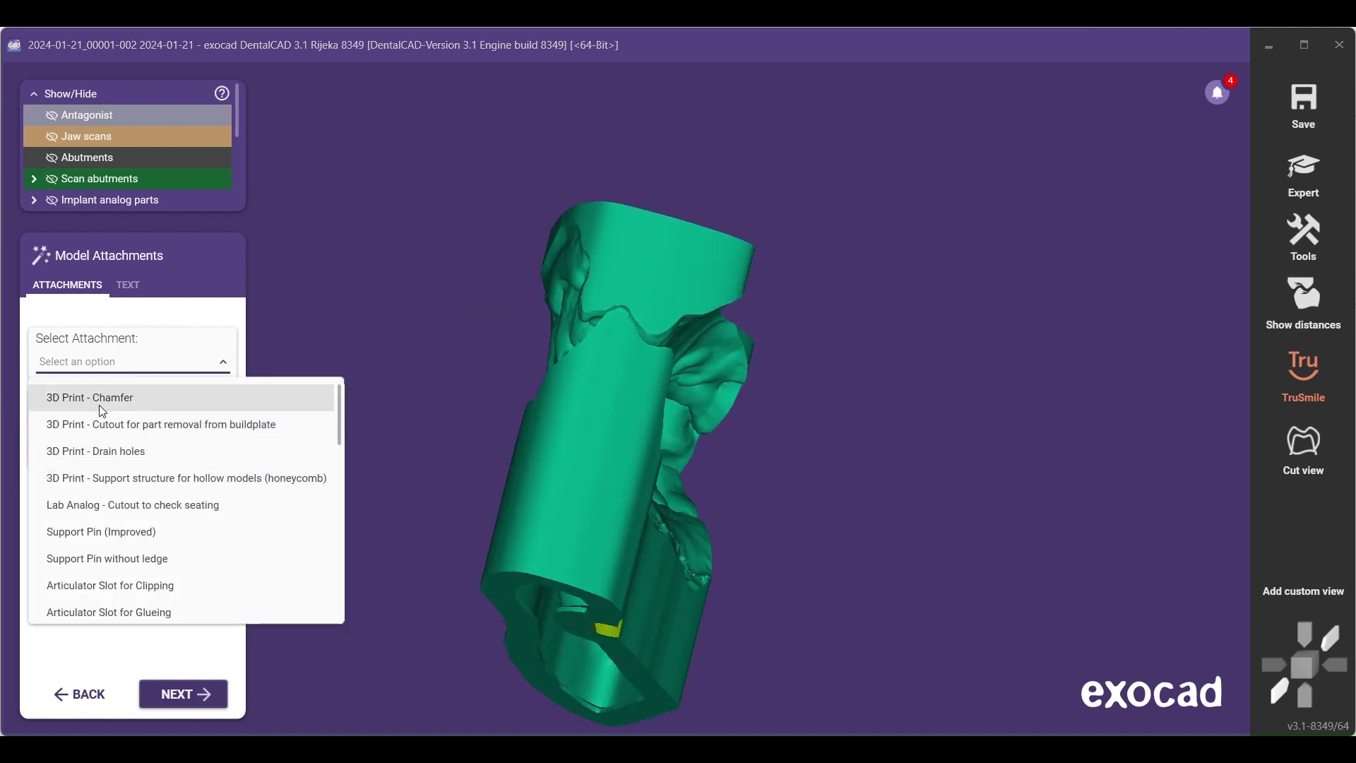
key(s)
key(s)
key(s)
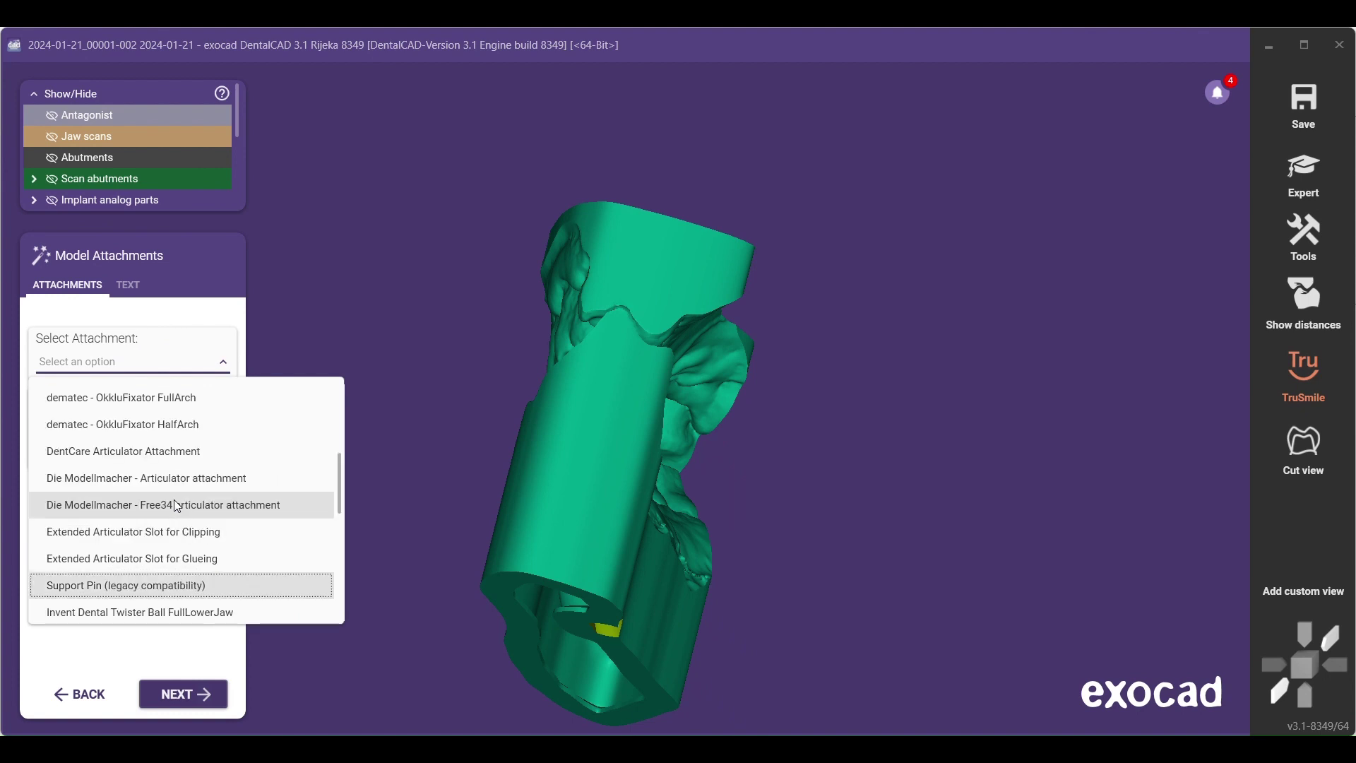
scroll(155, 523, down, 1)
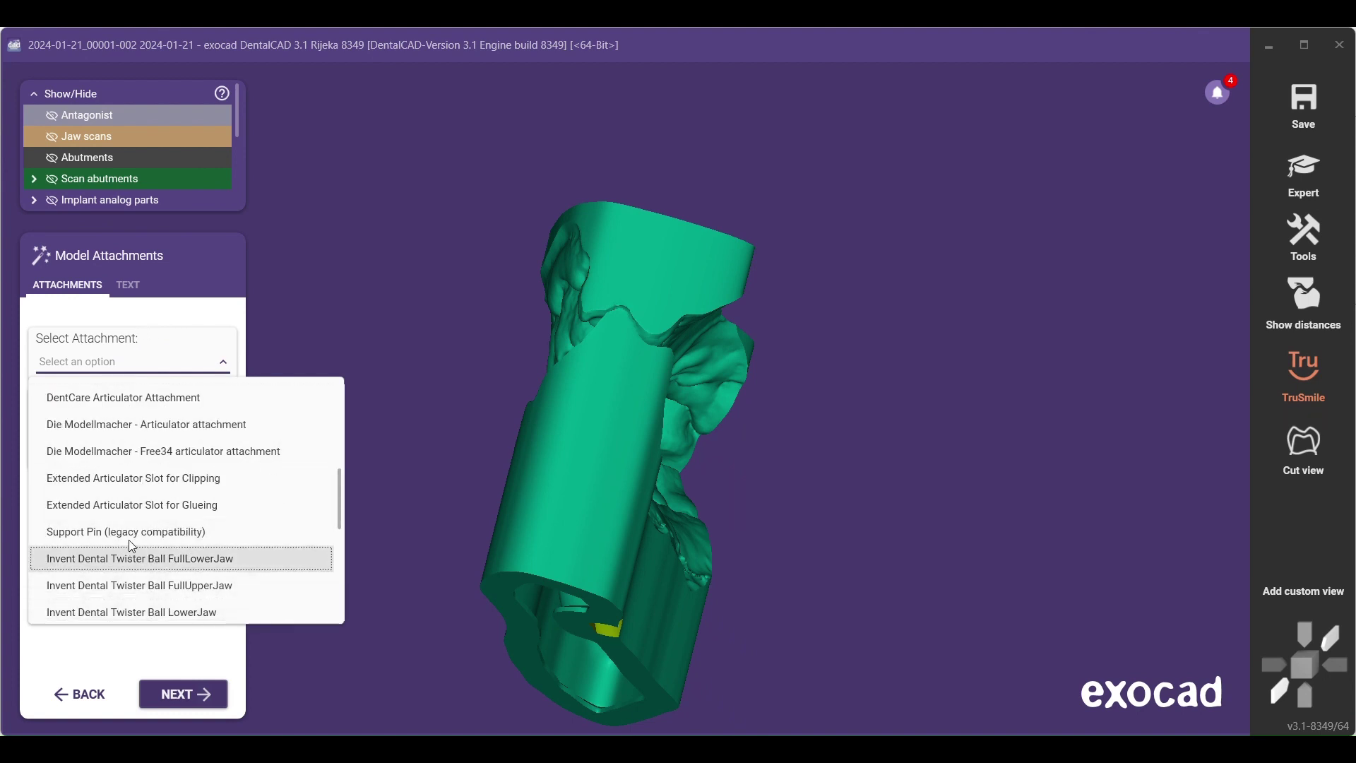
key(e)
scroll(138, 579, down, 1)
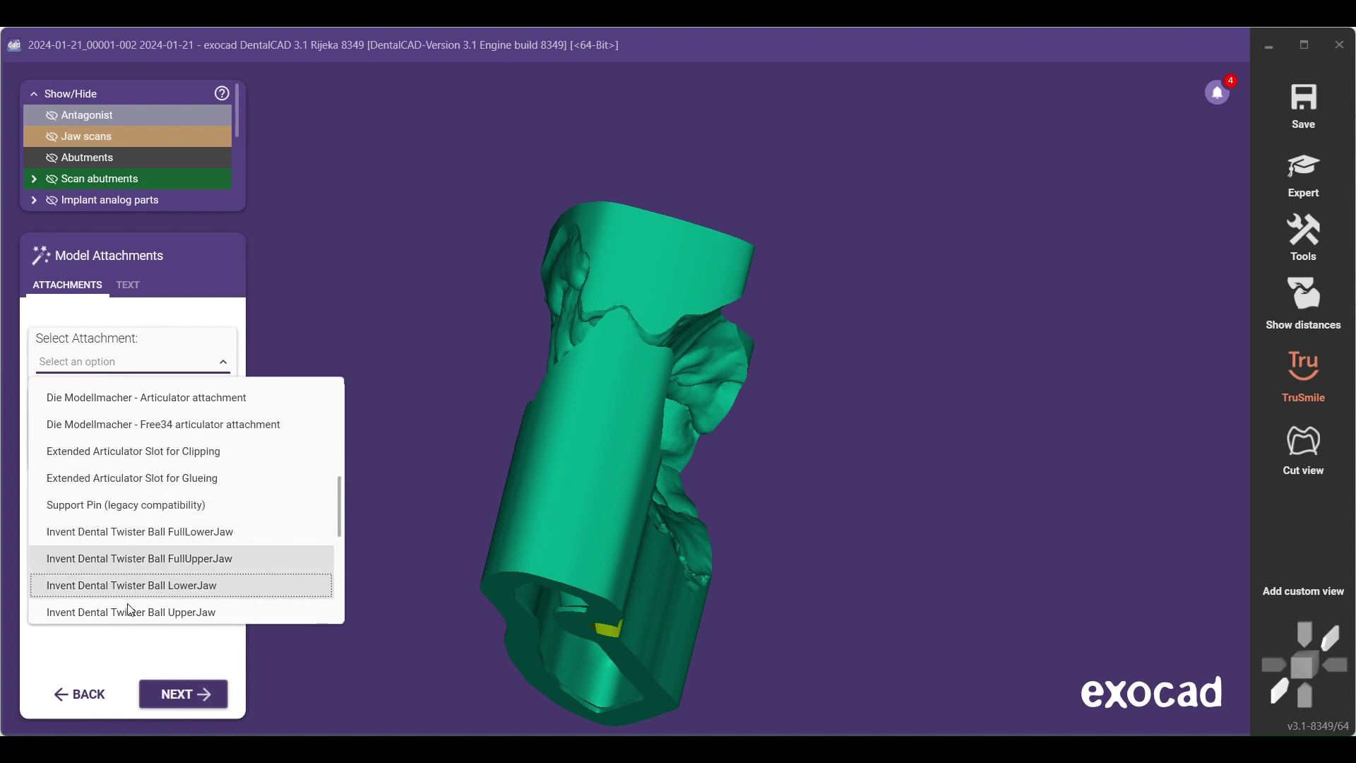
key(t)
key(s)
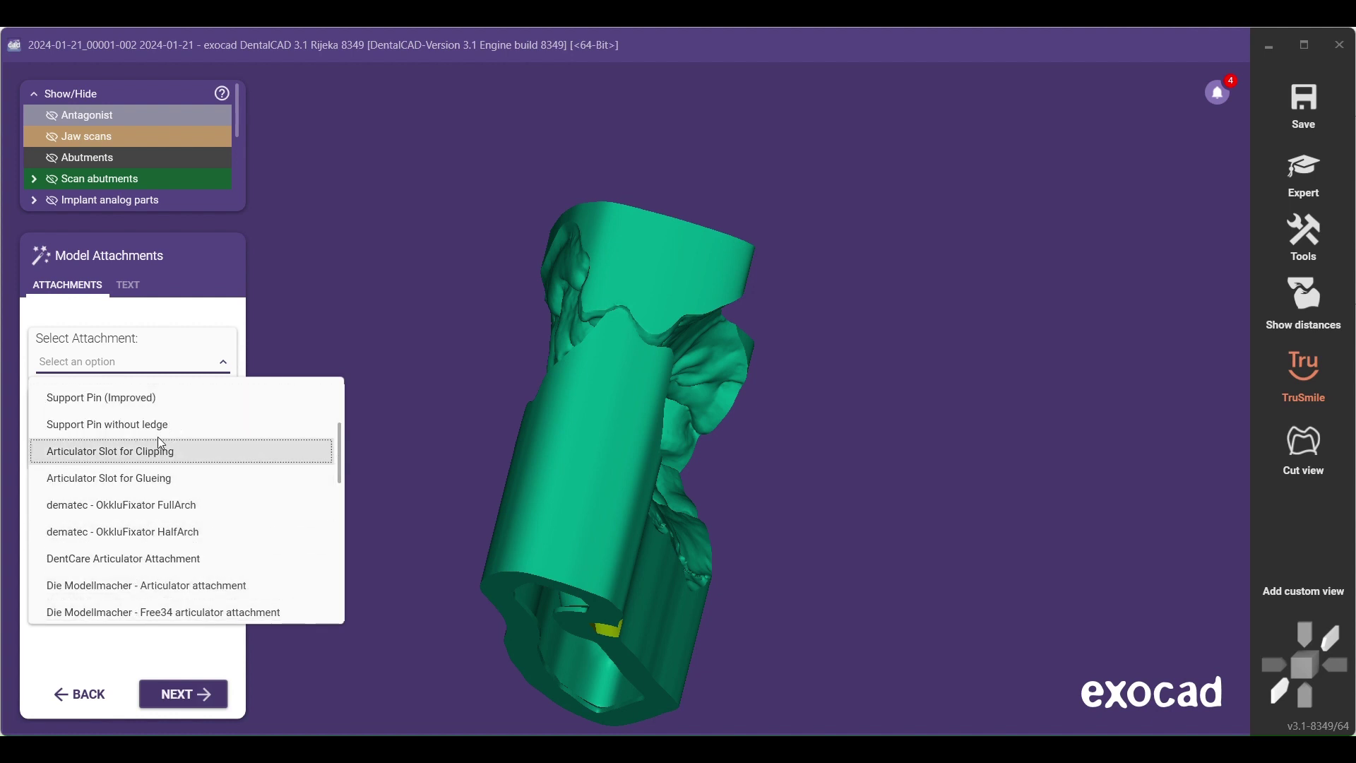
click(152, 400)
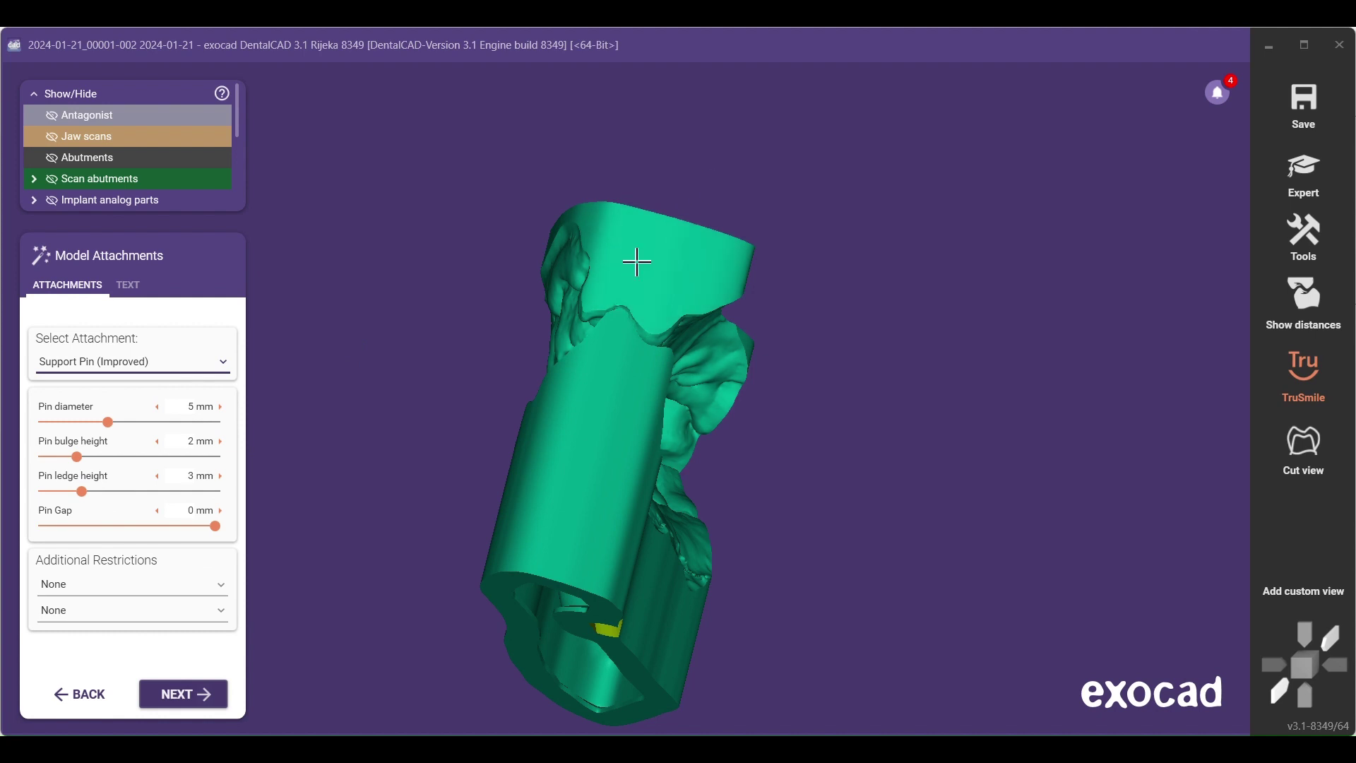
right_drag(664, 330, 763, 561)
click(695, 291)
Add the raised text "doctor" to the side of the lower model, below the tooth 36 gap
click(128, 285)
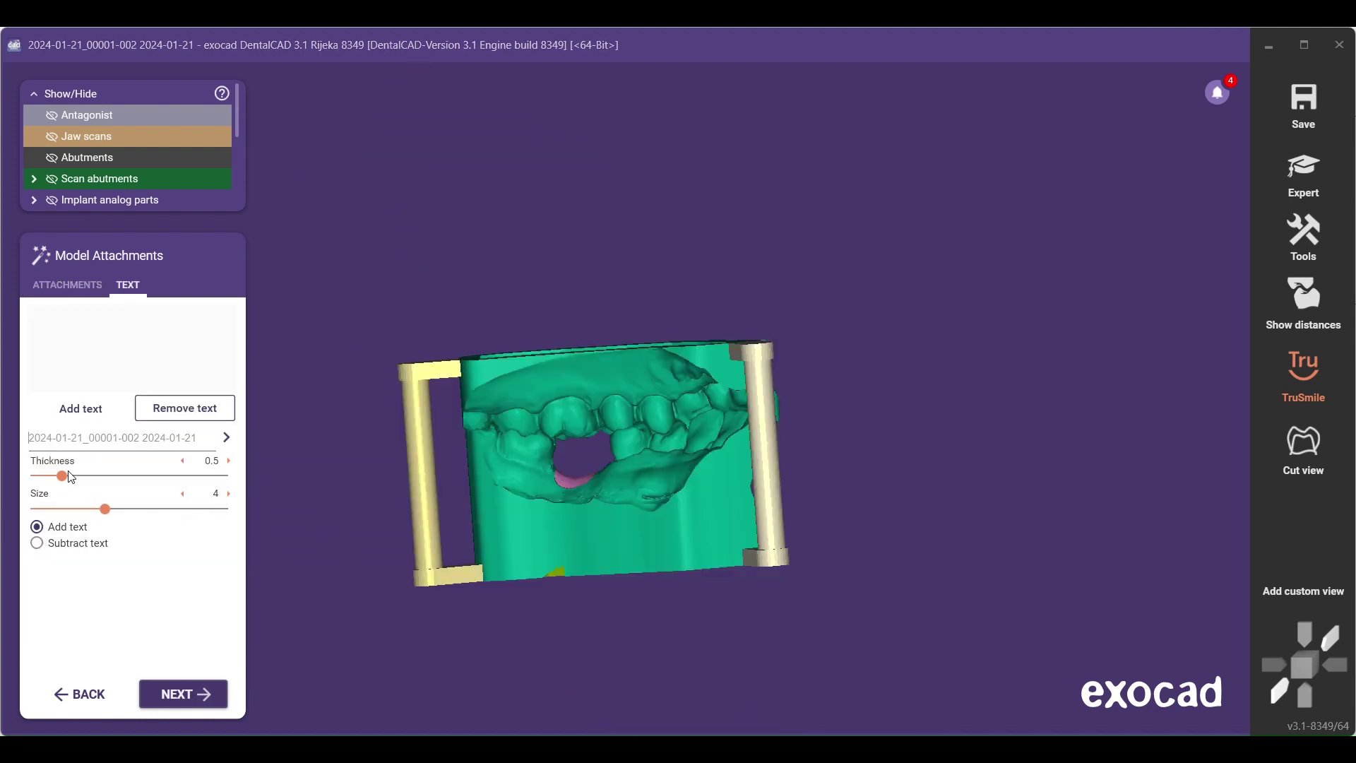
text(d)
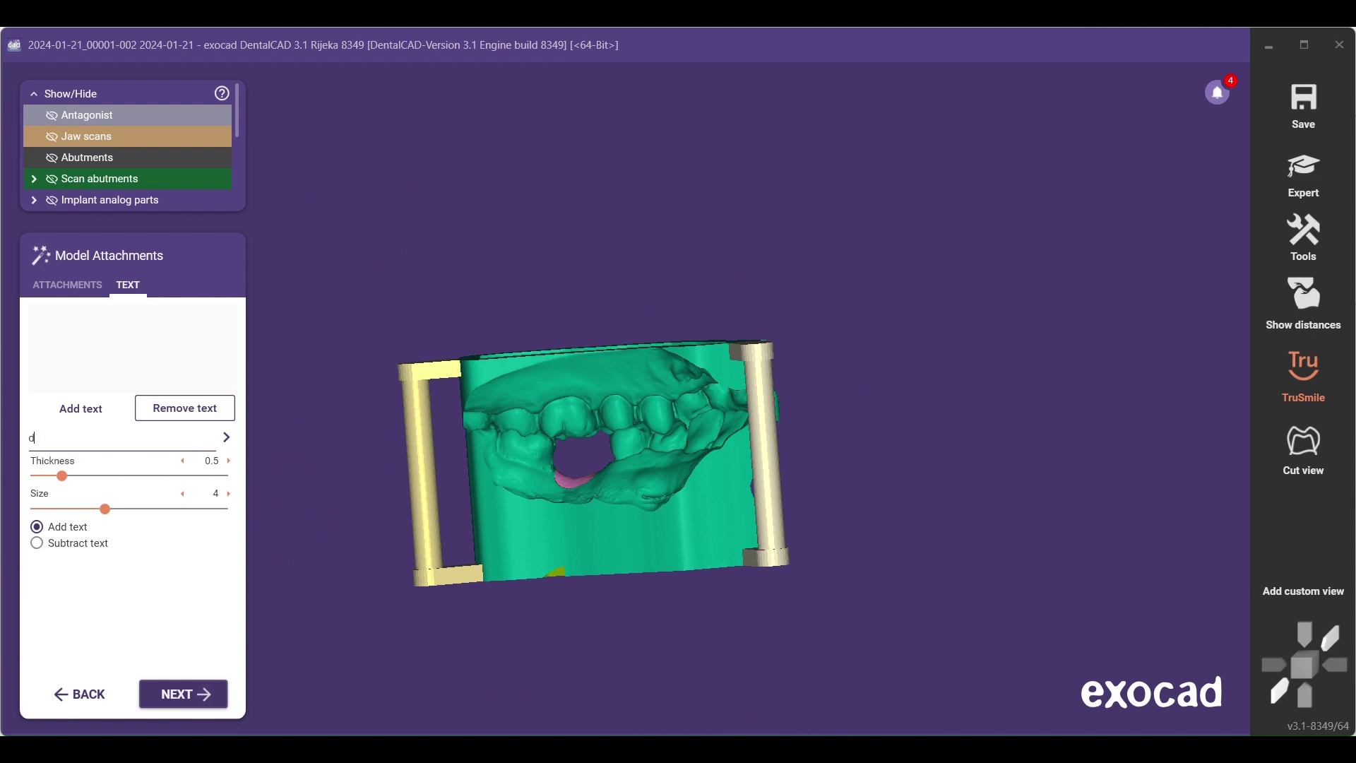
text(octor)
click(92, 409)
click(551, 543)
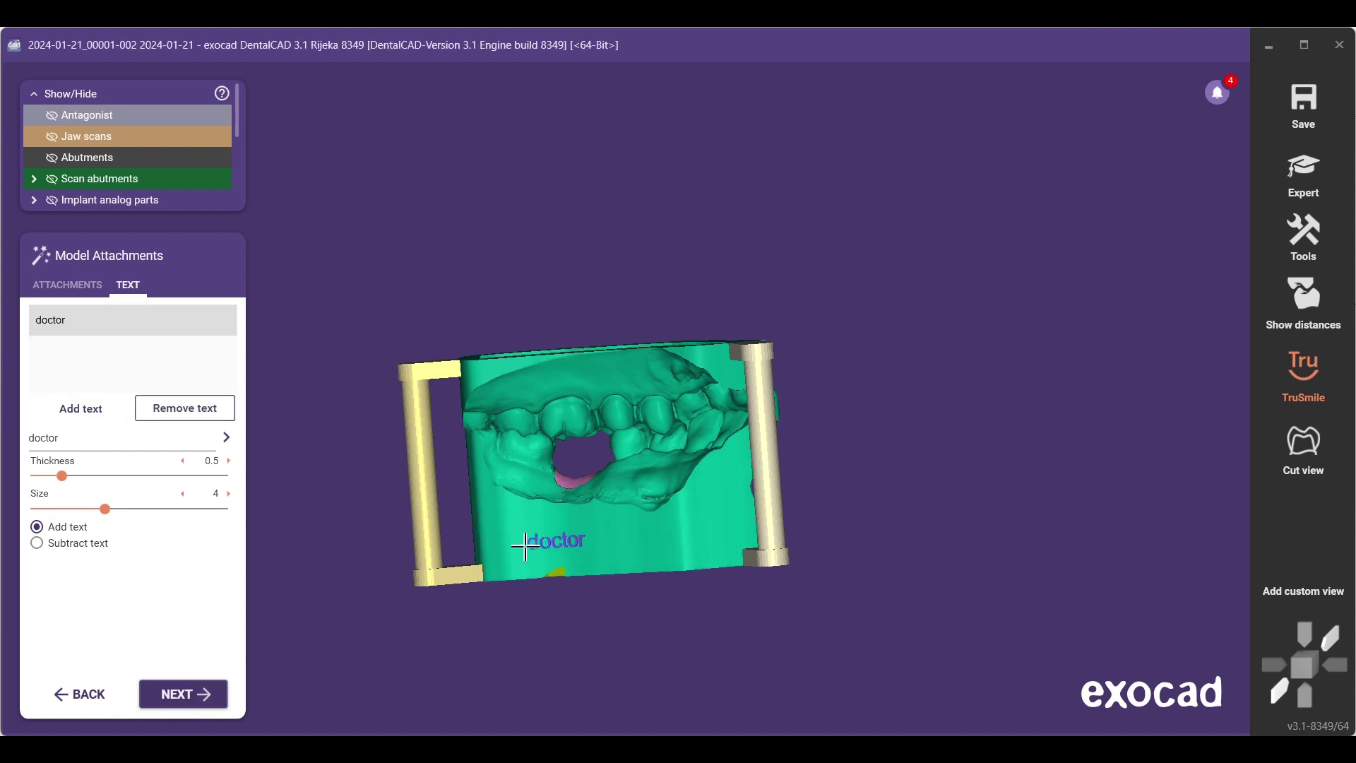
Set the "doctor" text to size 6.81 and thickness 0.7
drag(113, 520, 161, 511)
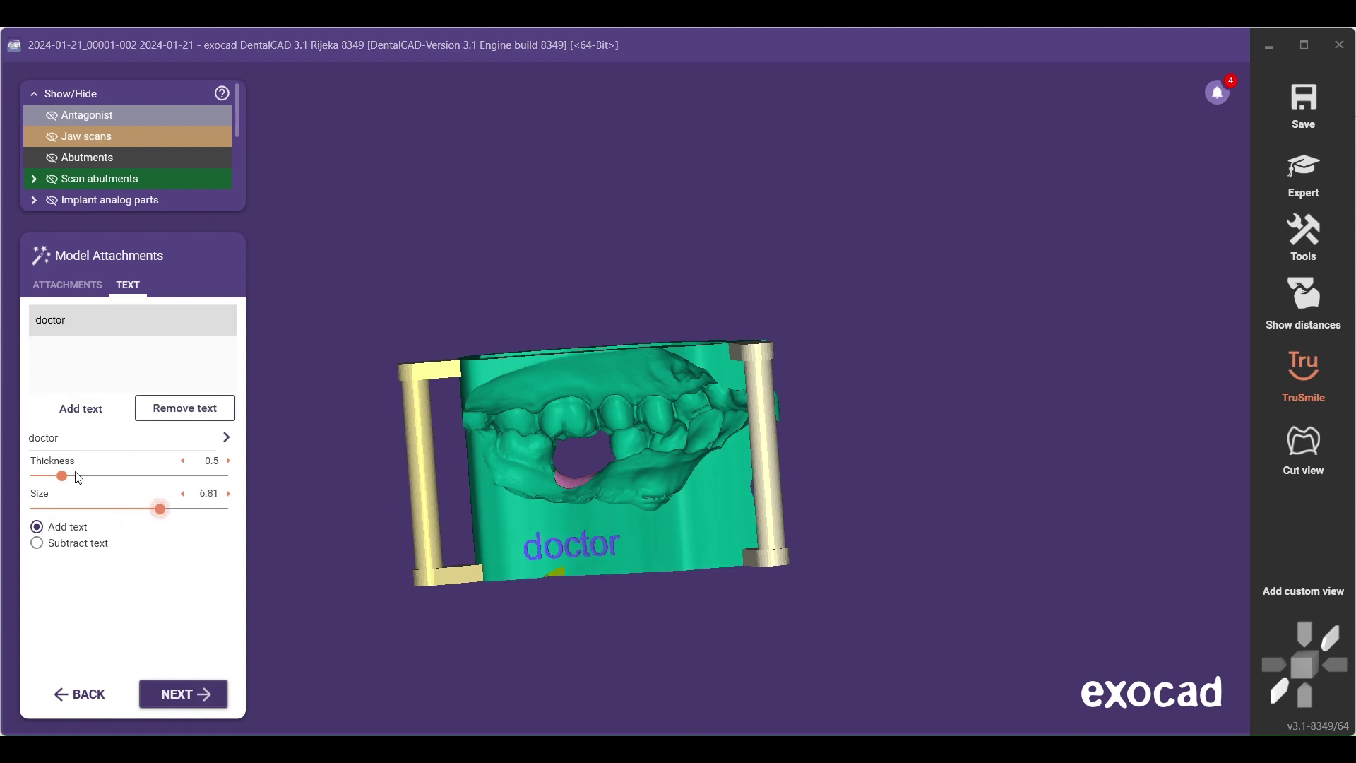
drag(65, 477, 118, 490)
mouse_move(354, 536)
right_down()
mouse_move(385, 545)
mouse_move(352, 554)
right_up()
drag(111, 477, 75, 477)
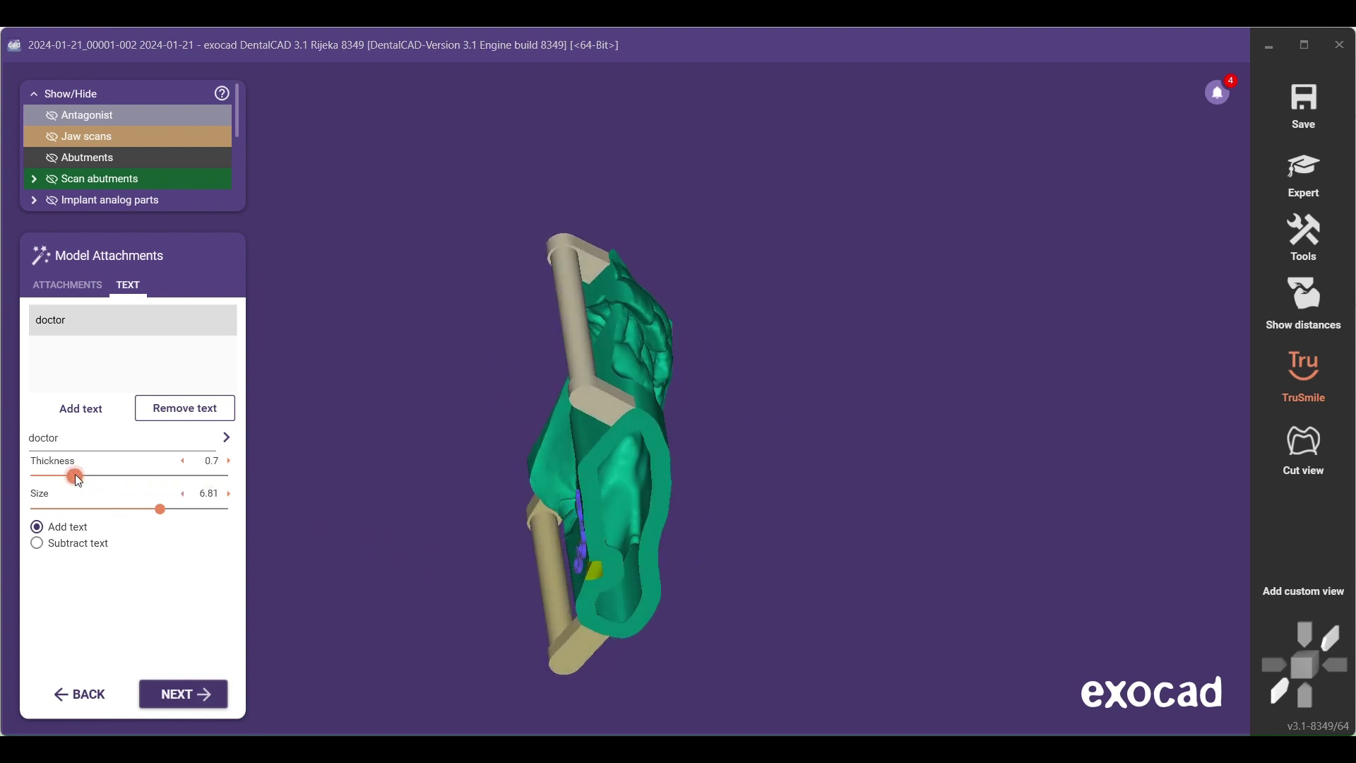
right_drag(333, 532, 635, 593)
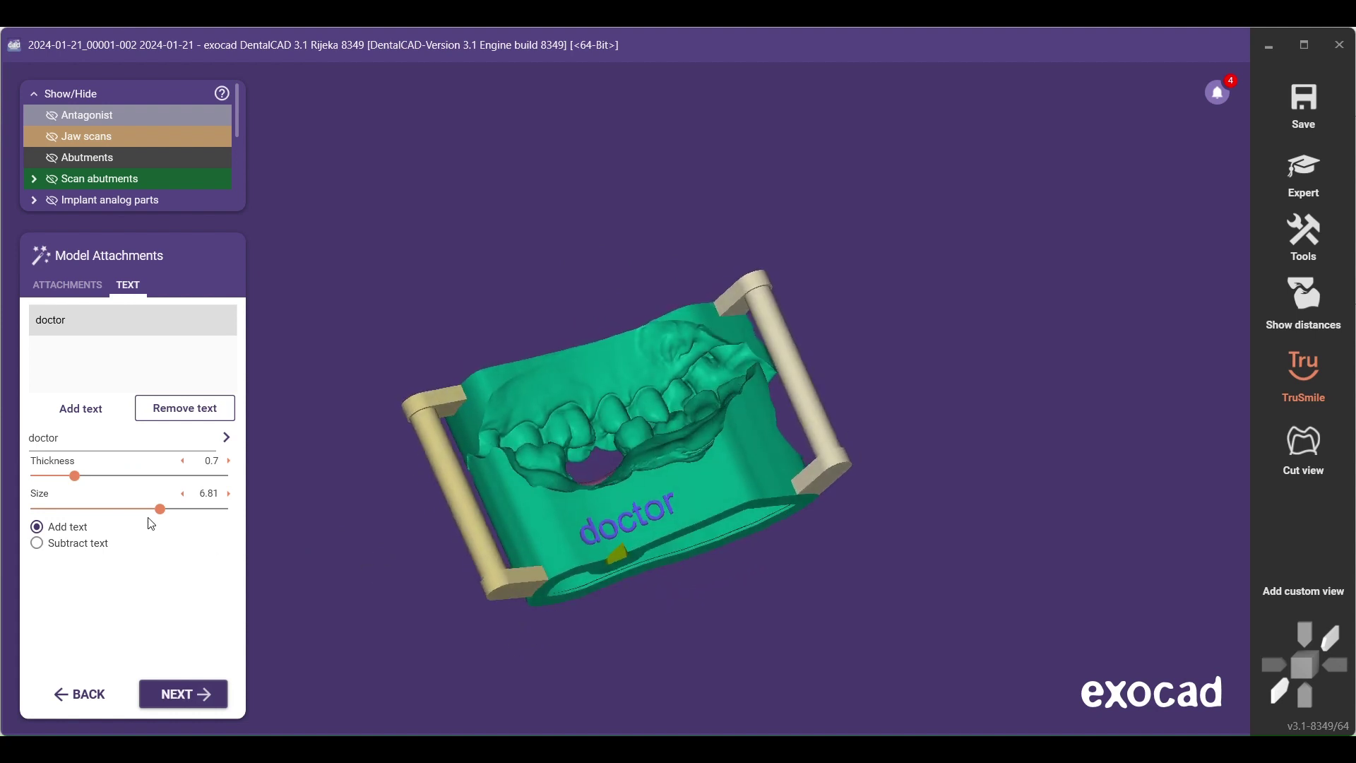
Add the raised text "patient" to the side of the upper model, above the teeth
click(85, 415)
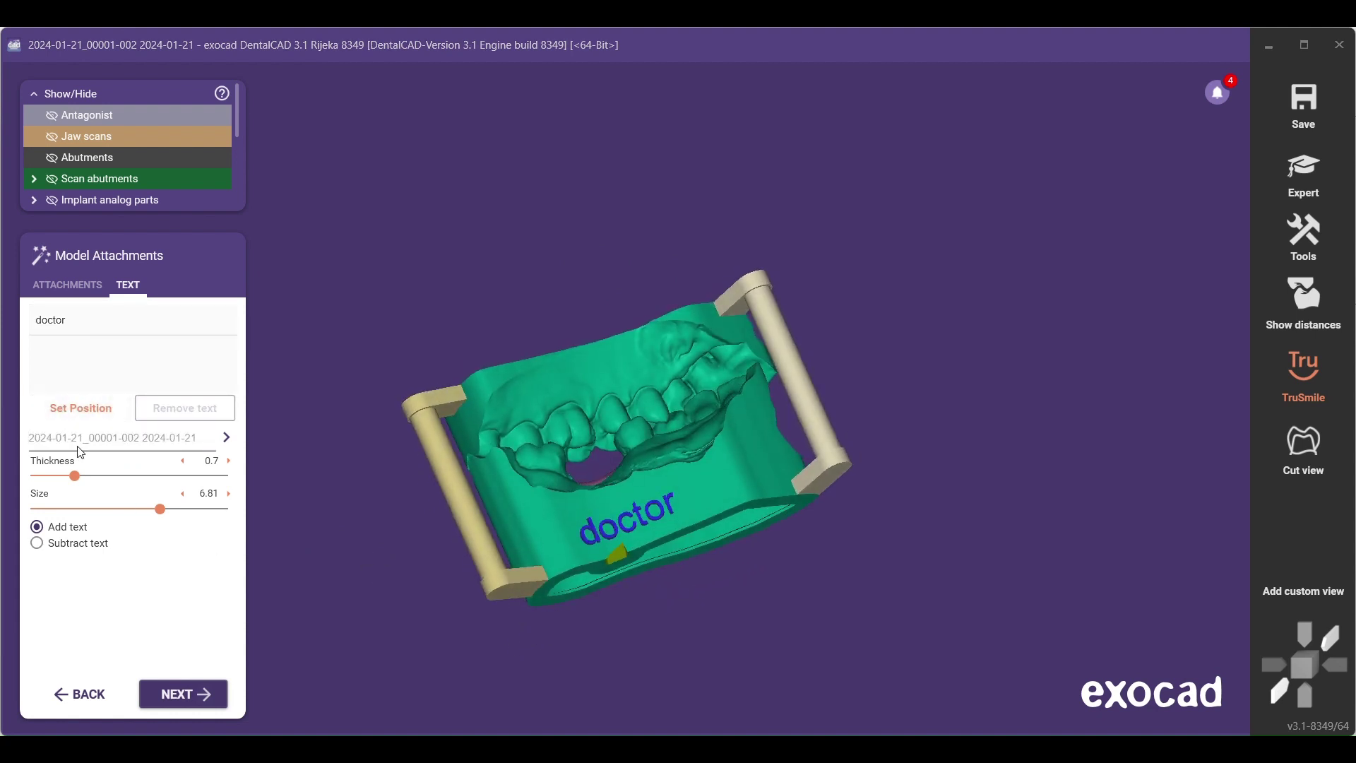
text(patient)
right_drag(626, 417, 351, 587)
click(605, 376)
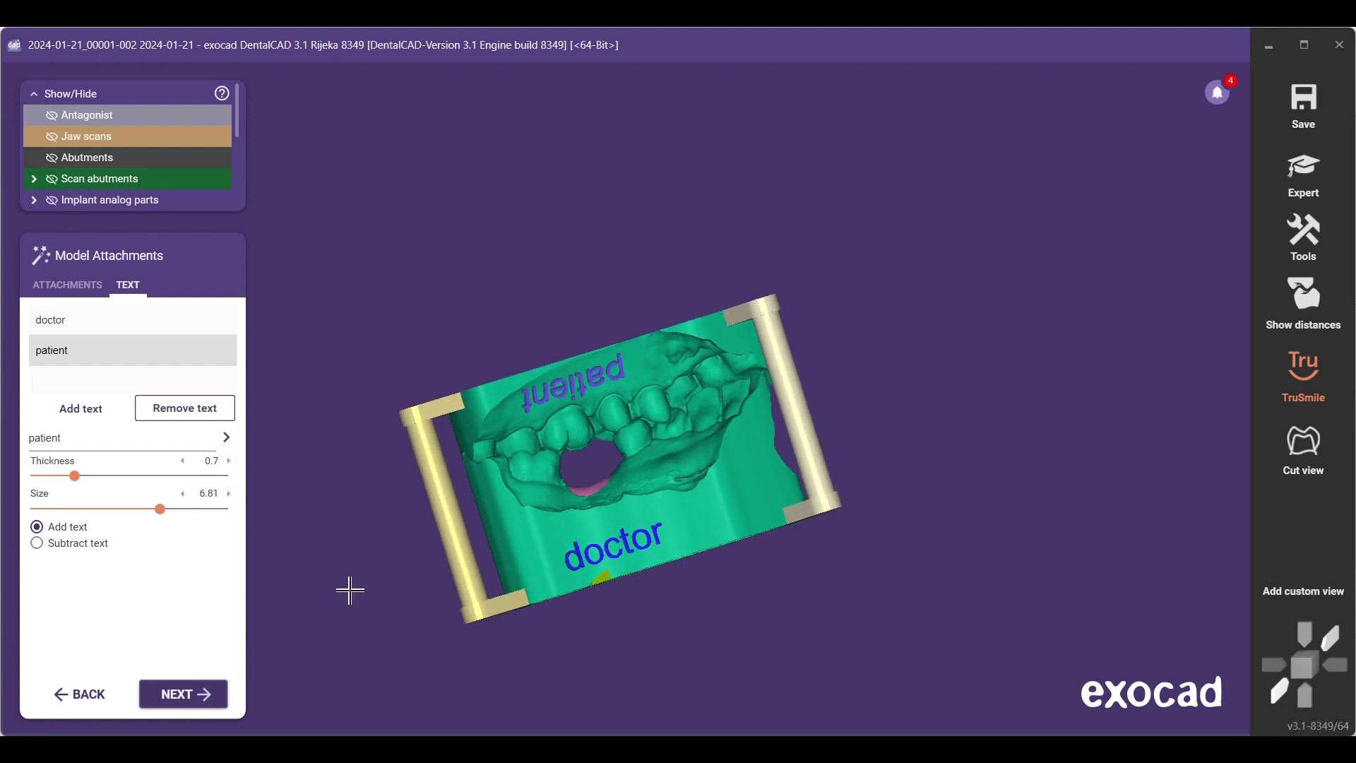
Apply the attachments and texts, and close the Model Creator as done with the scene saved in the project directory
click(208, 687)
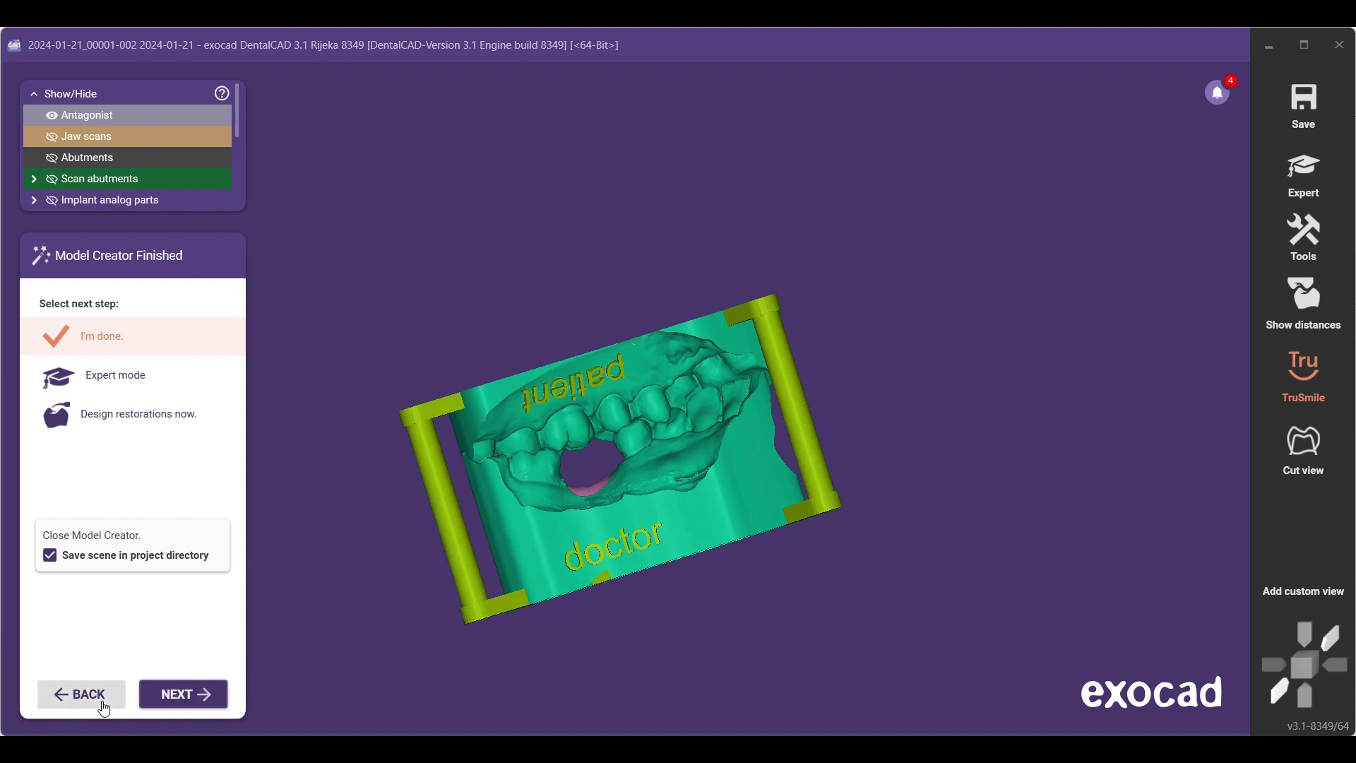
click(180, 700)
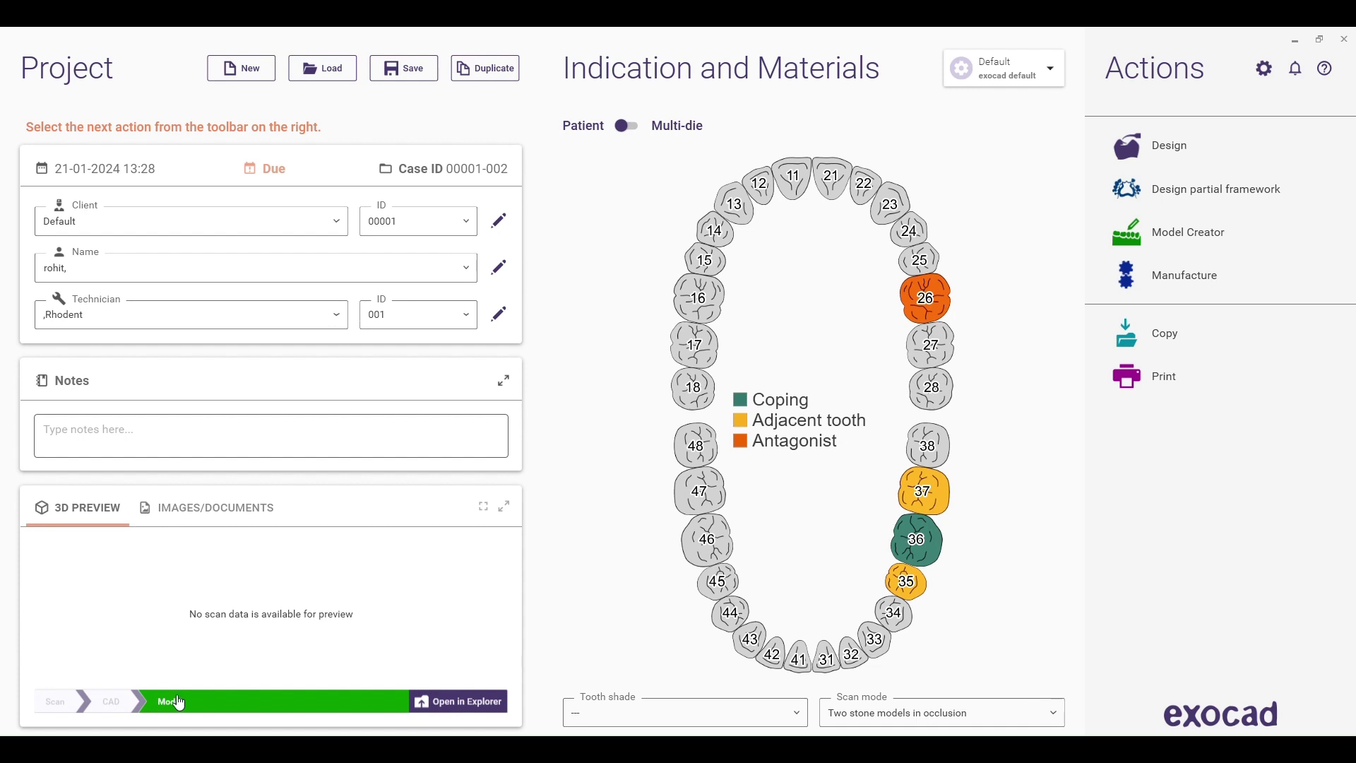
Open the project folder in File Explorer and open the STL file of the 37-36-35 model
click(487, 706)
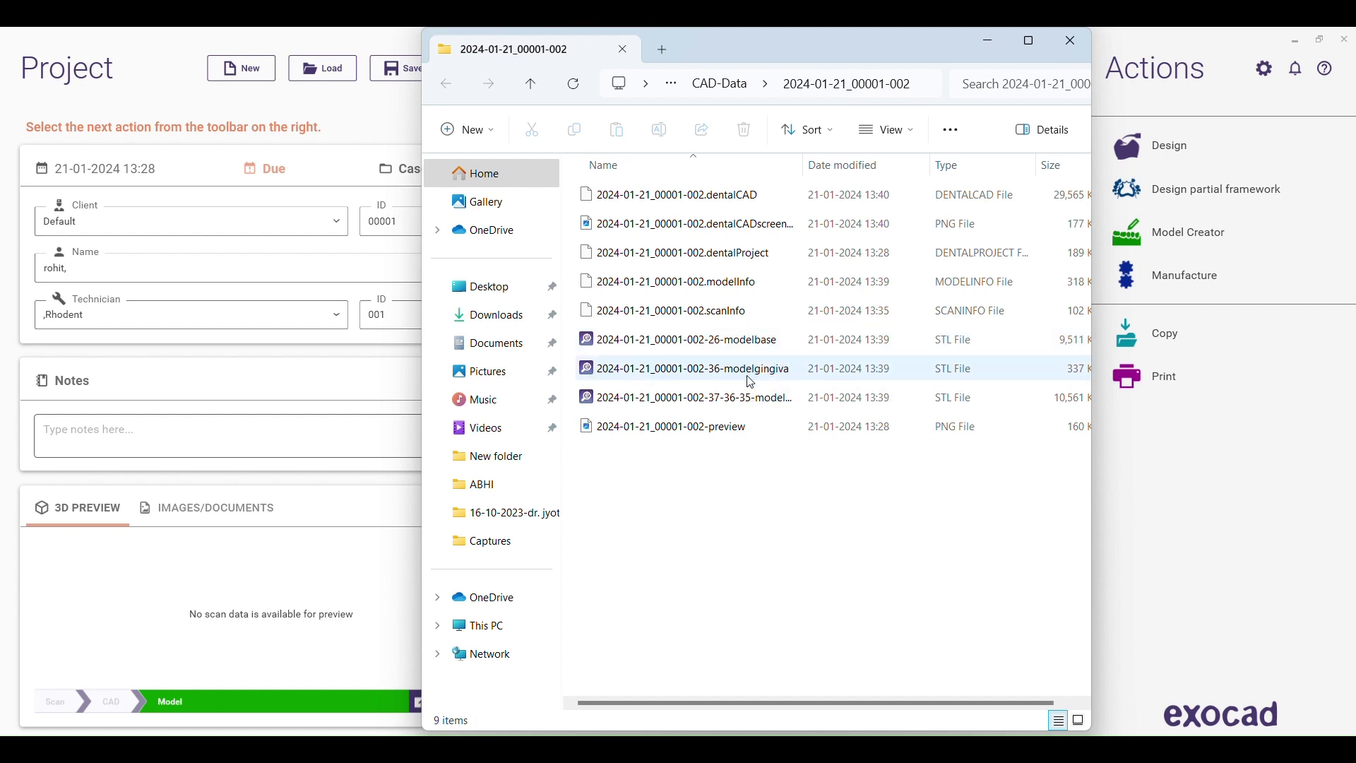
click(767, 407)
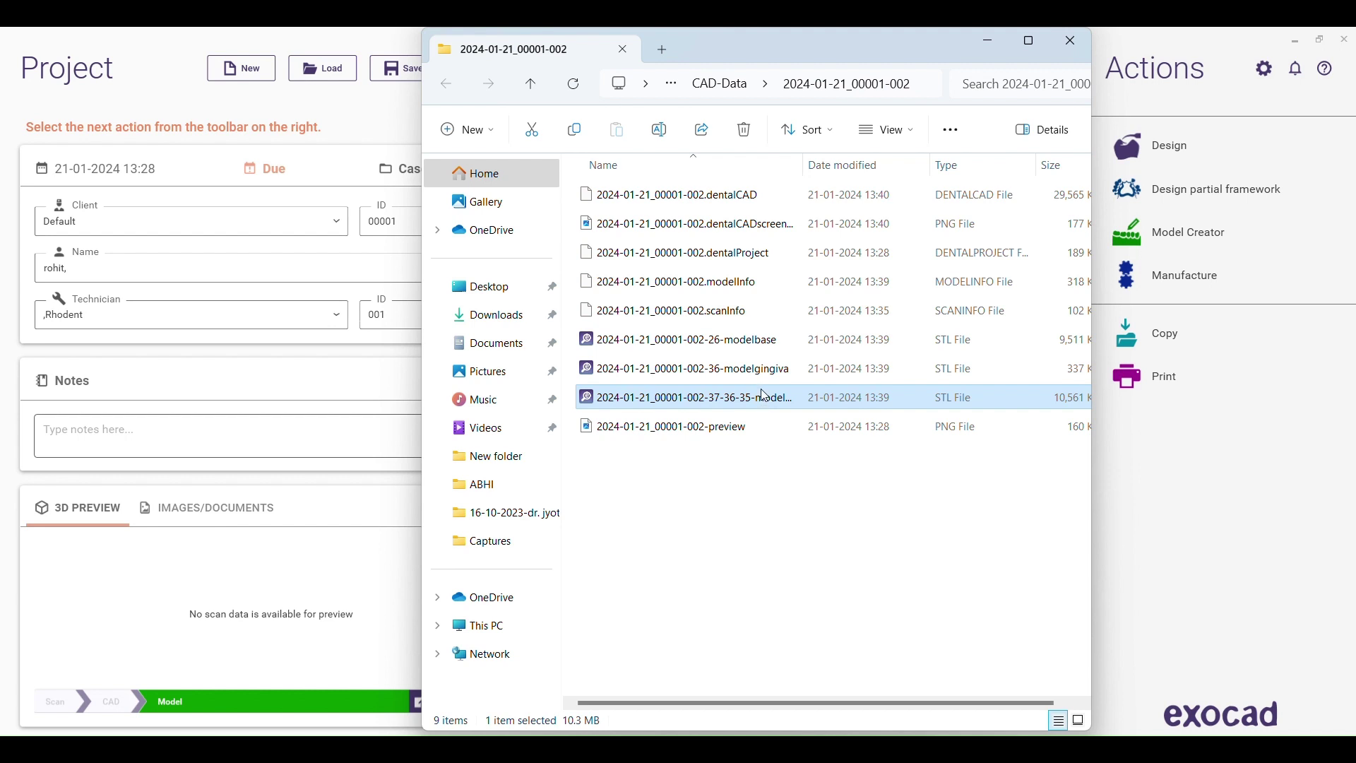
double_click(766, 397)
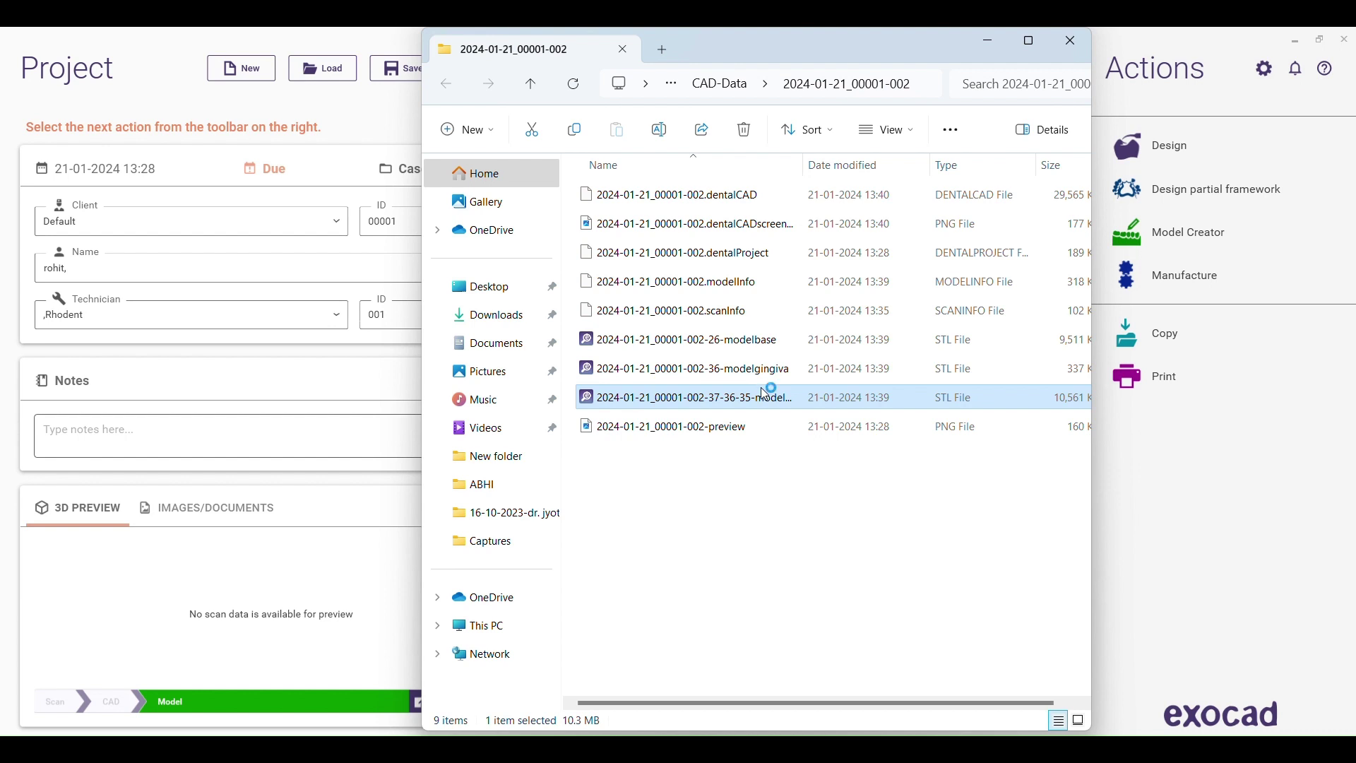